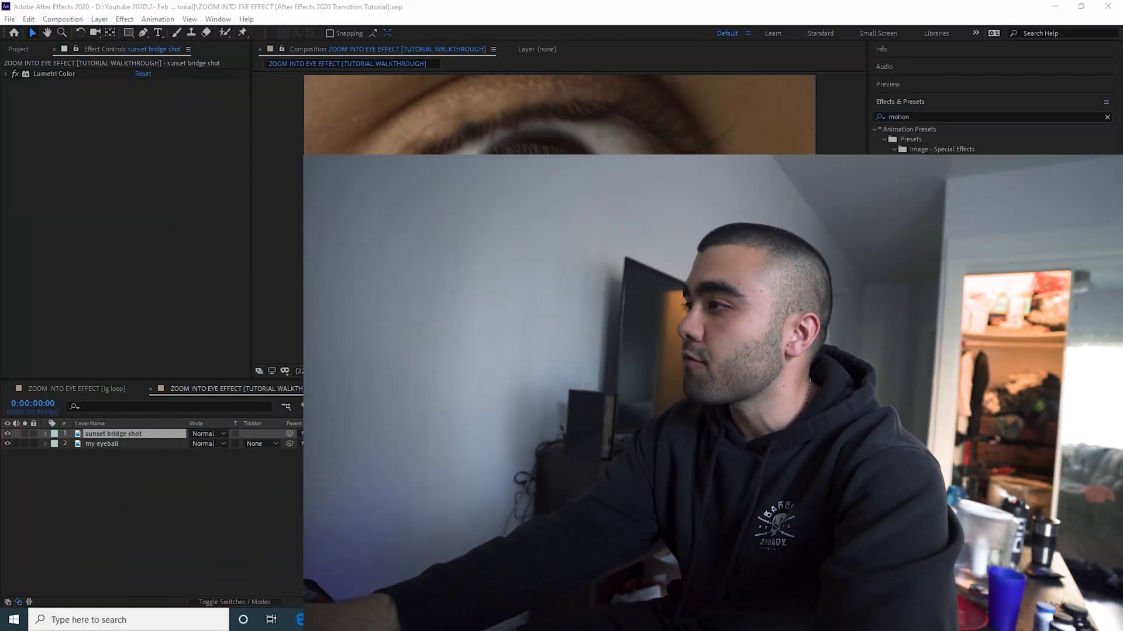
- Duplicate the "my eyeball" layer
left_click_drag(396, 412, 842, 441)
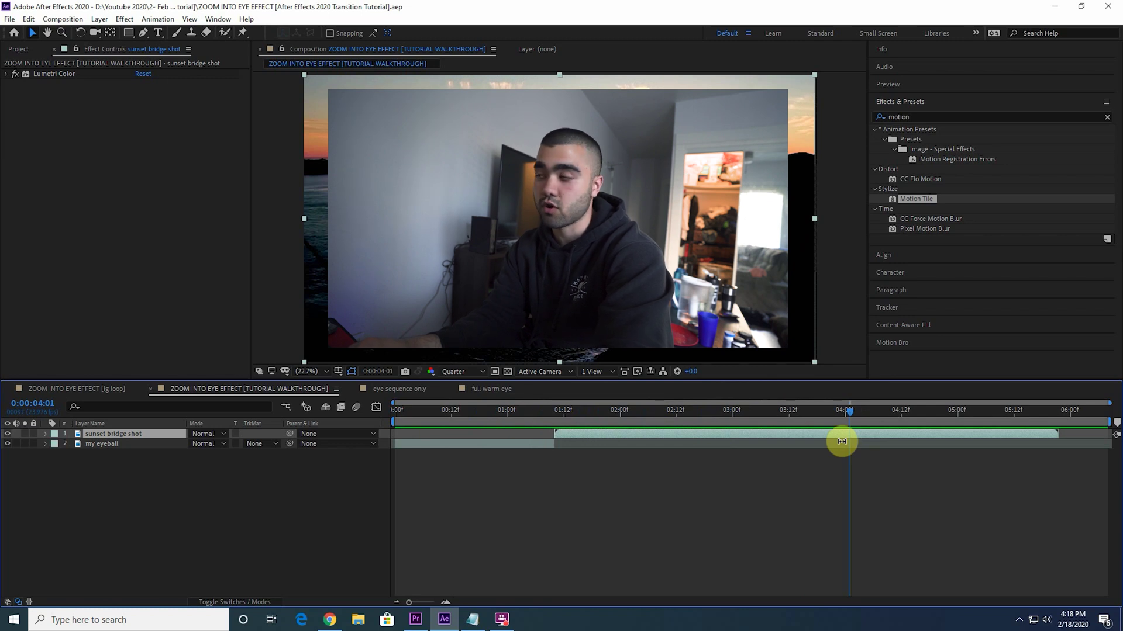
left_click(457, 443)
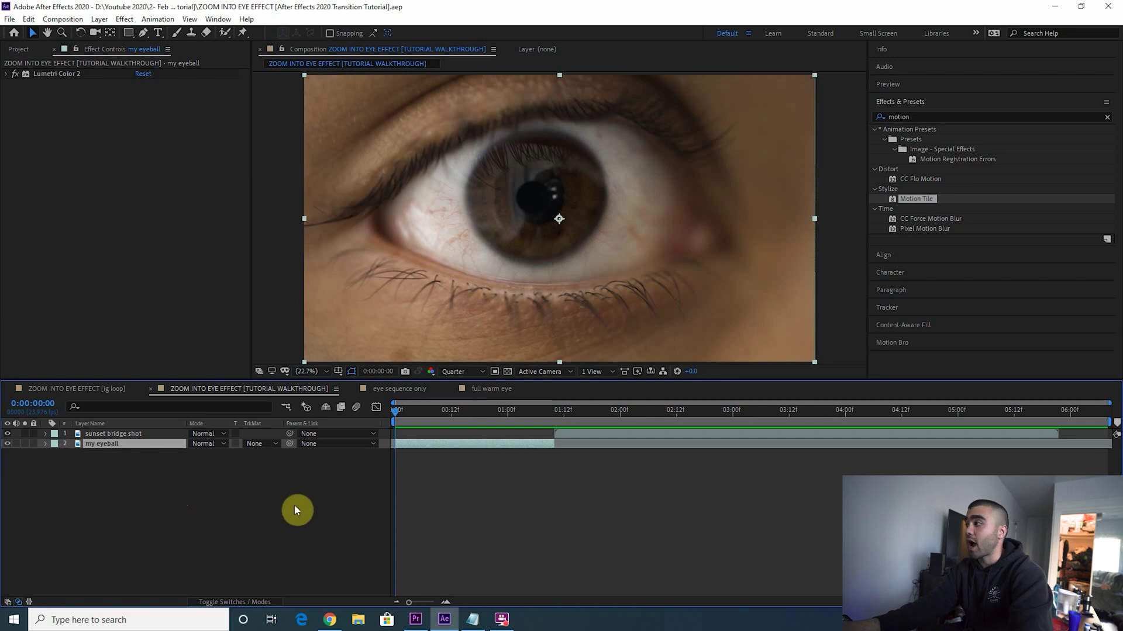
key("ctrl+d")
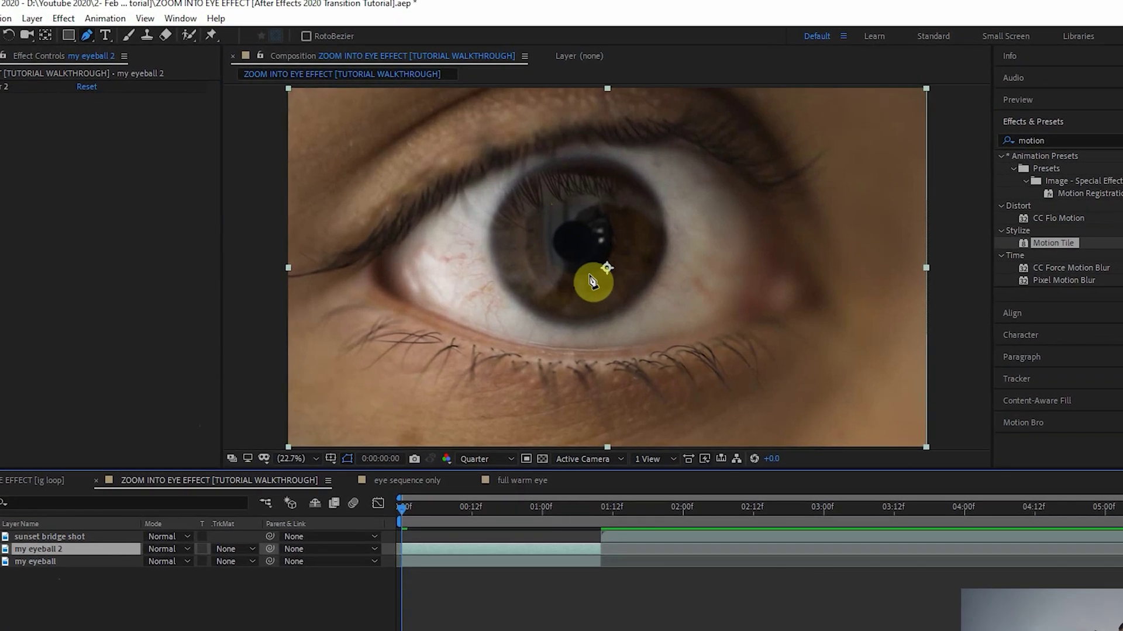
- Draw a closed circular mask around the pupil on the duplicated eyeball layer with the Pen tool
left_click(545, 224)
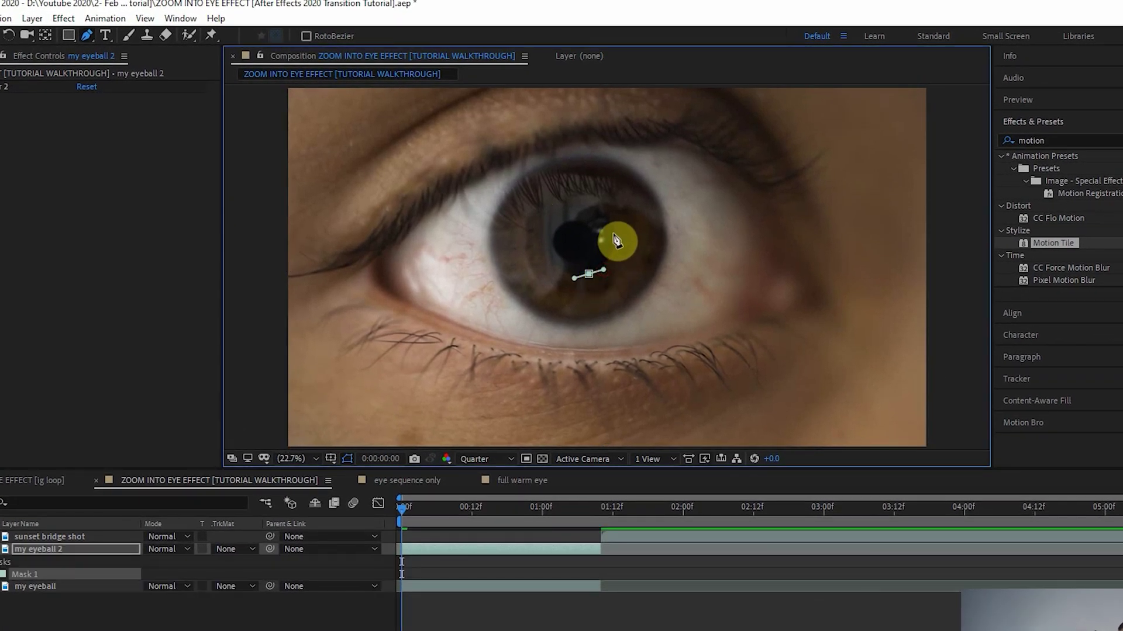
left_click(575, 206)
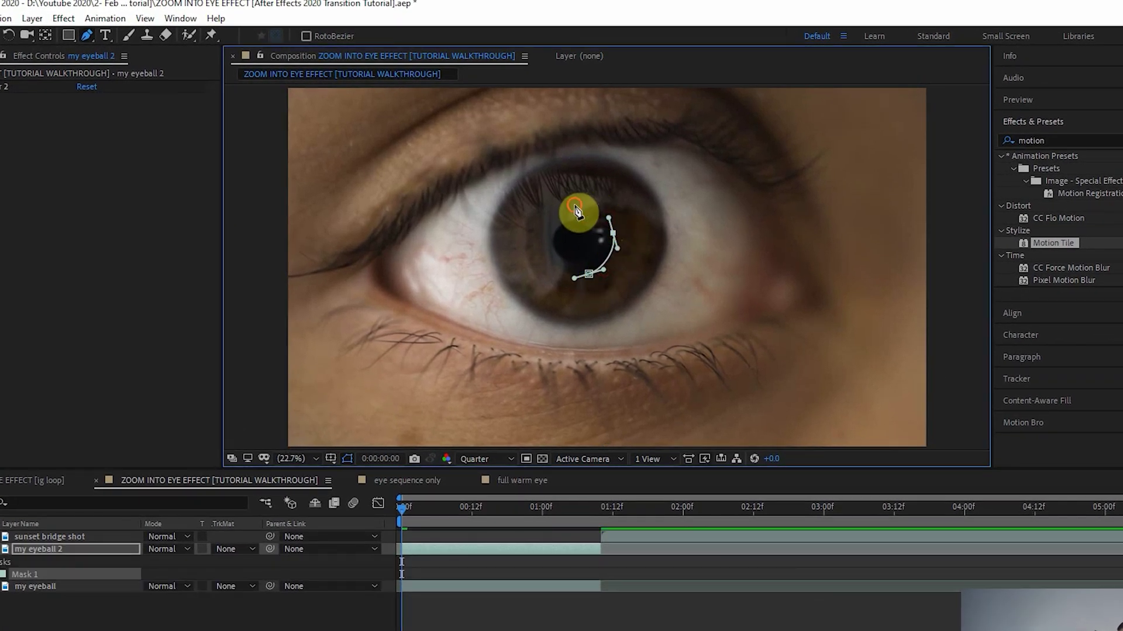
left_click_drag(550, 268, 540, 243)
left_click(545, 264)
key("v")
left_click(410, 549)
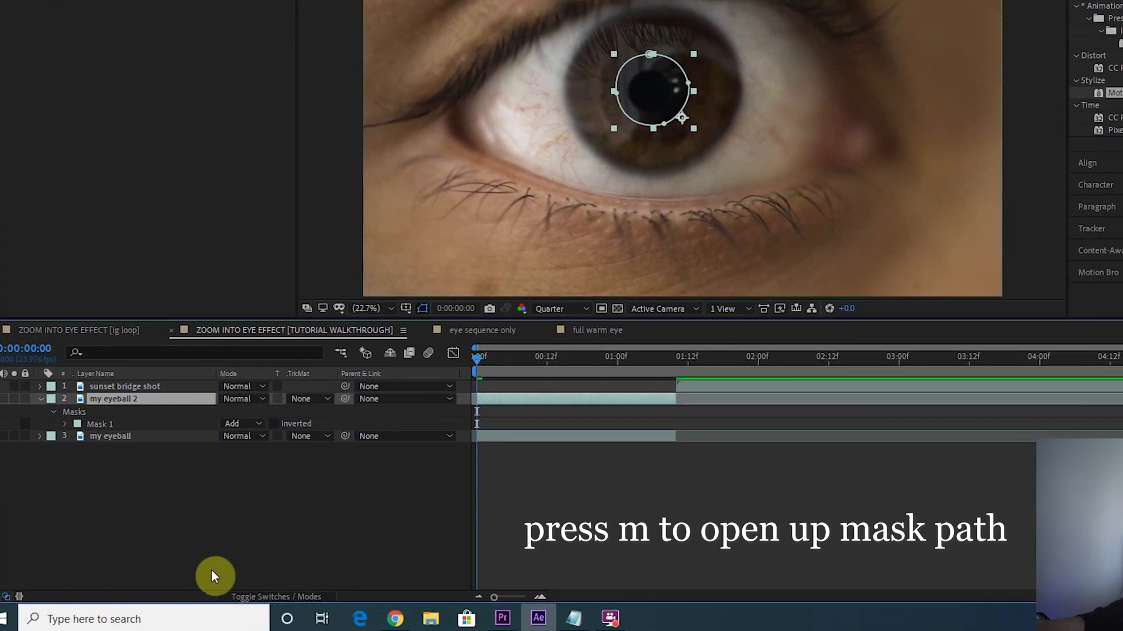
- Enable Mask Path keyframing on Mask 1 at 0:00:00:00 and track the mask forward through the eyeball clip
key("m")
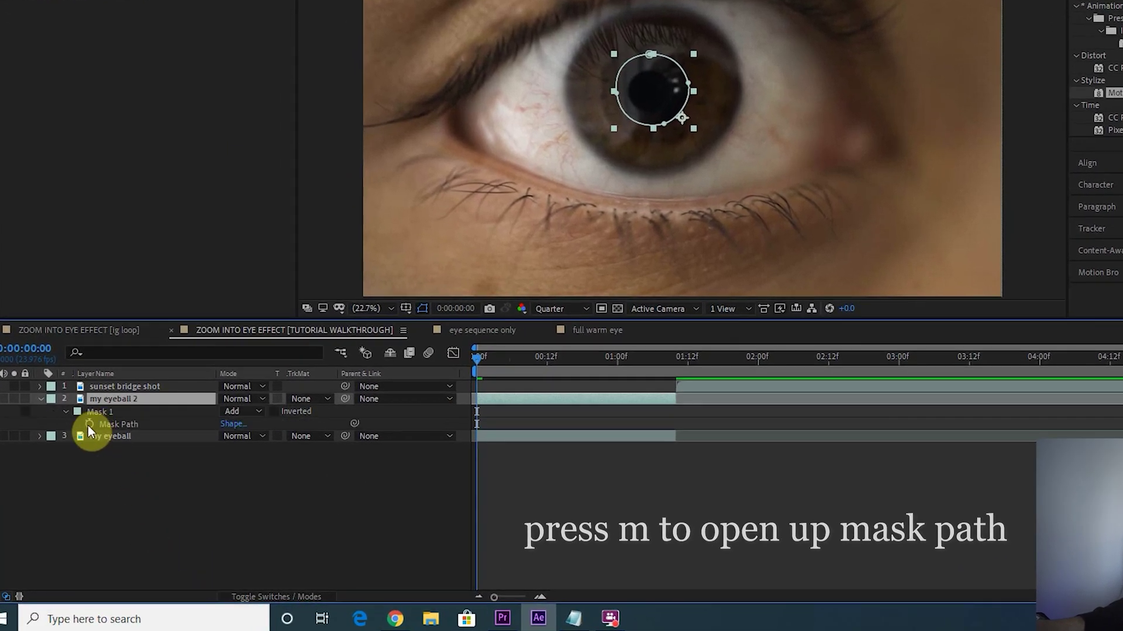
left_click(90, 426)
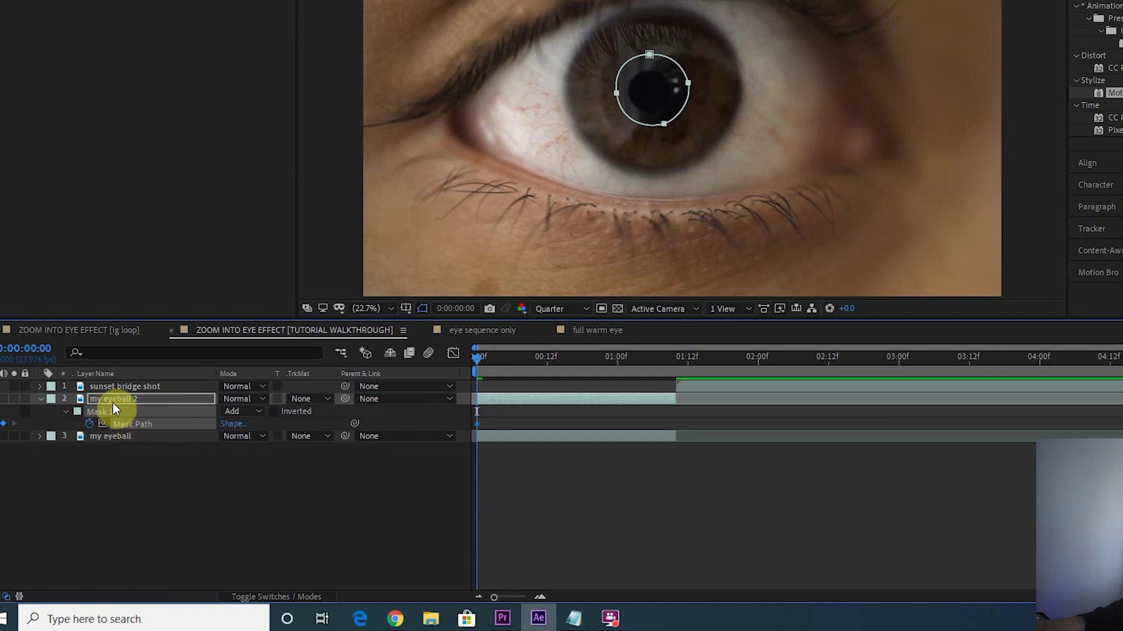
right_click(108, 412)
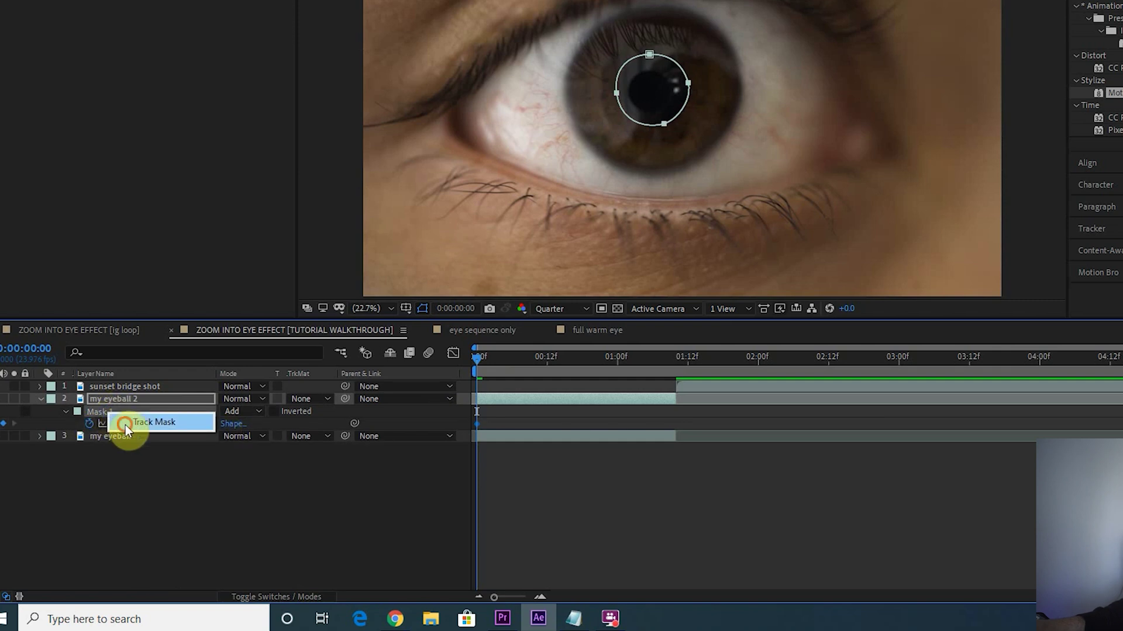
left_click(125, 425)
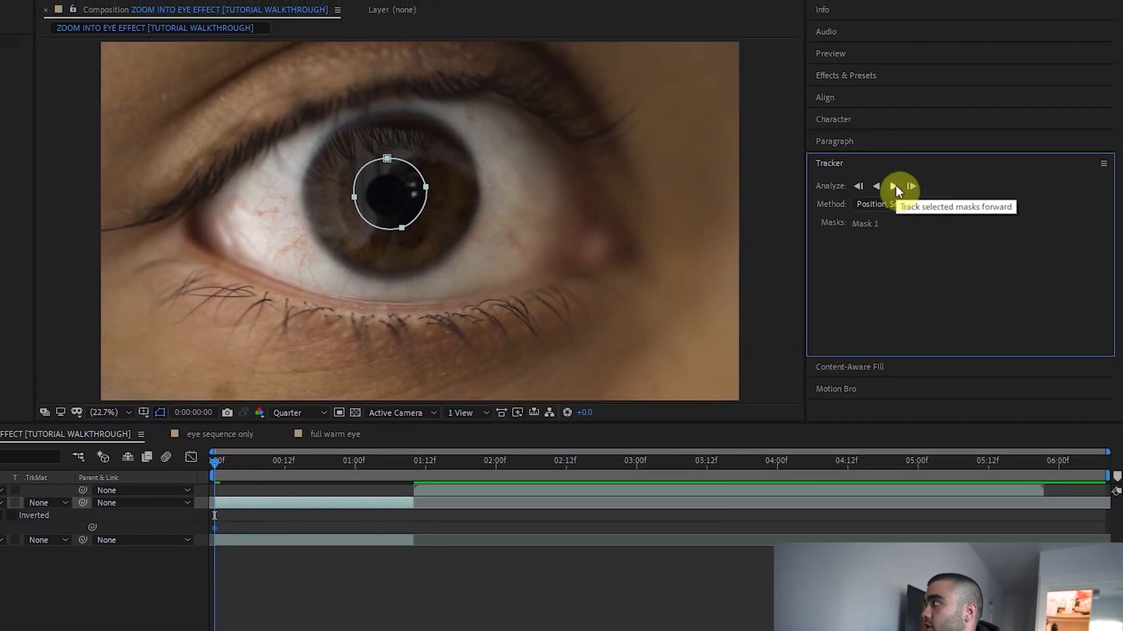
left_click(894, 186)
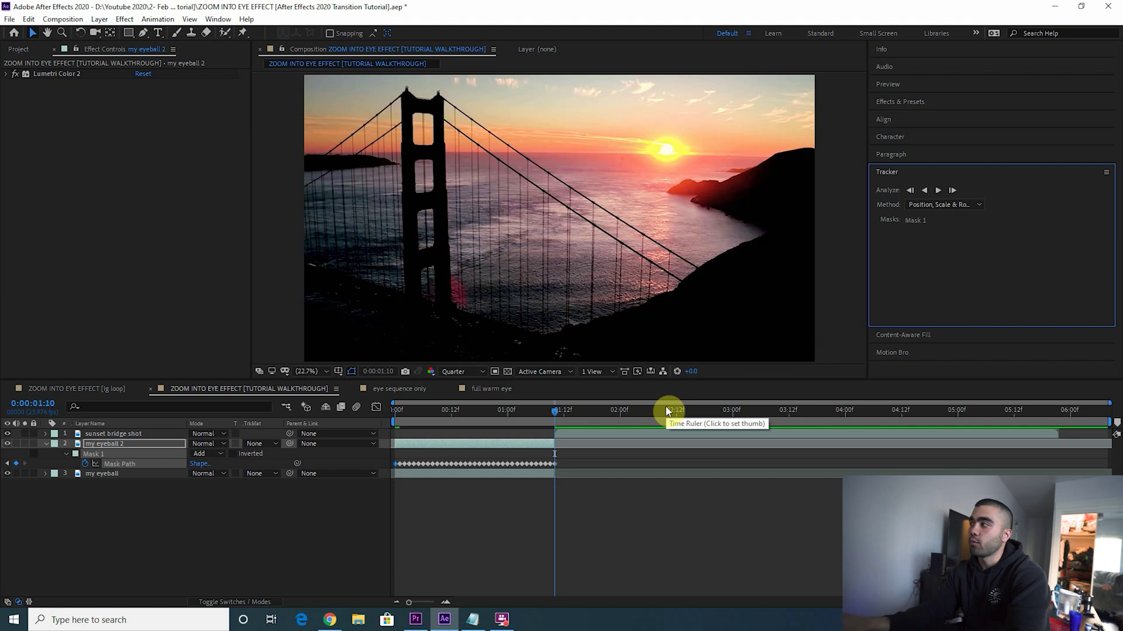
- Review the tracked mask around the pupil and set Mask 1's mode to Subtract
left_click_drag(552, 416, 429, 408)
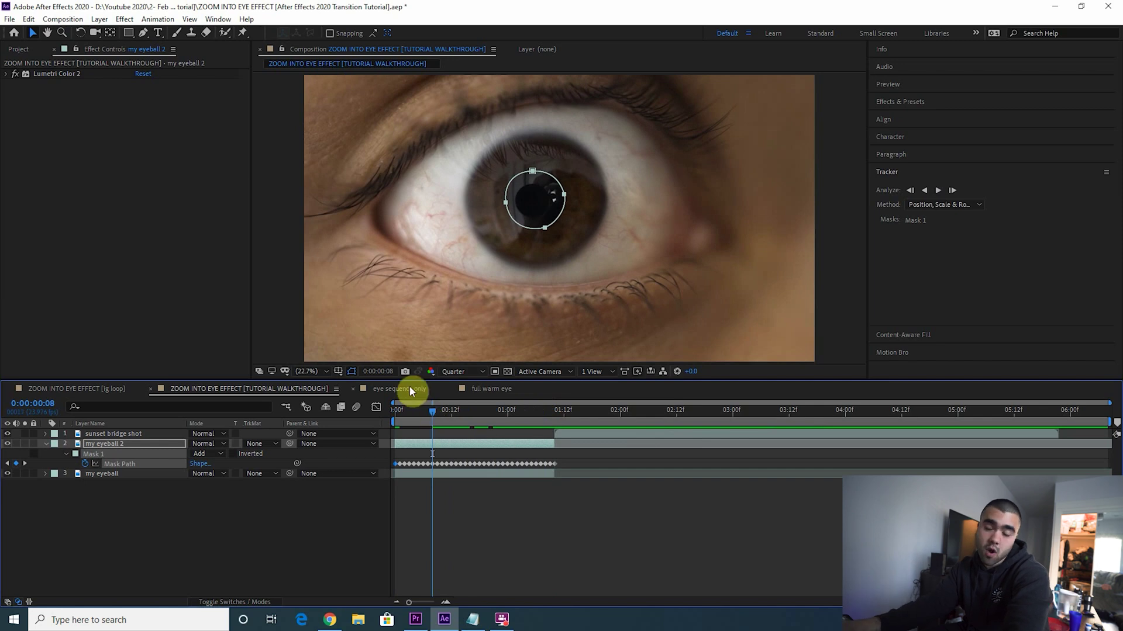
key("Home")
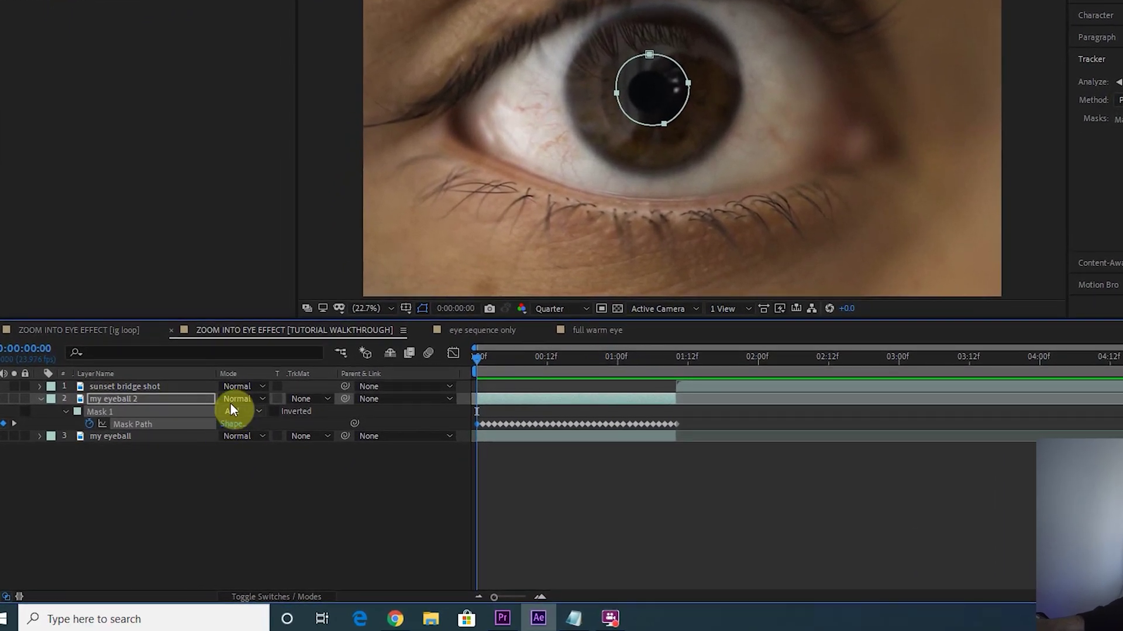
left_click(230, 411)
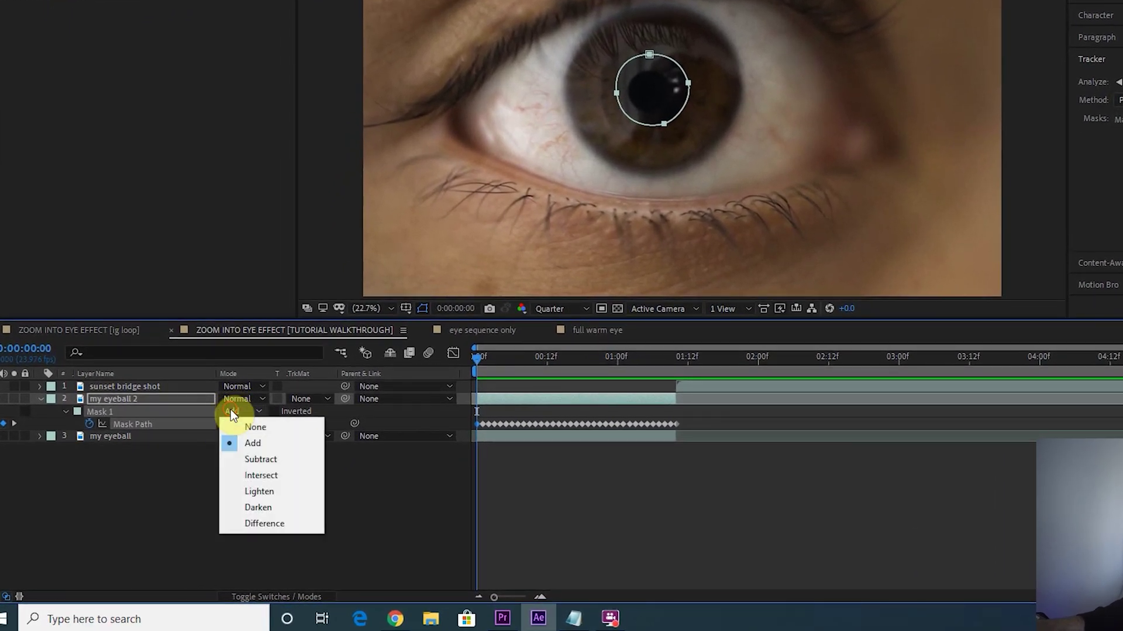
left_click(268, 455)
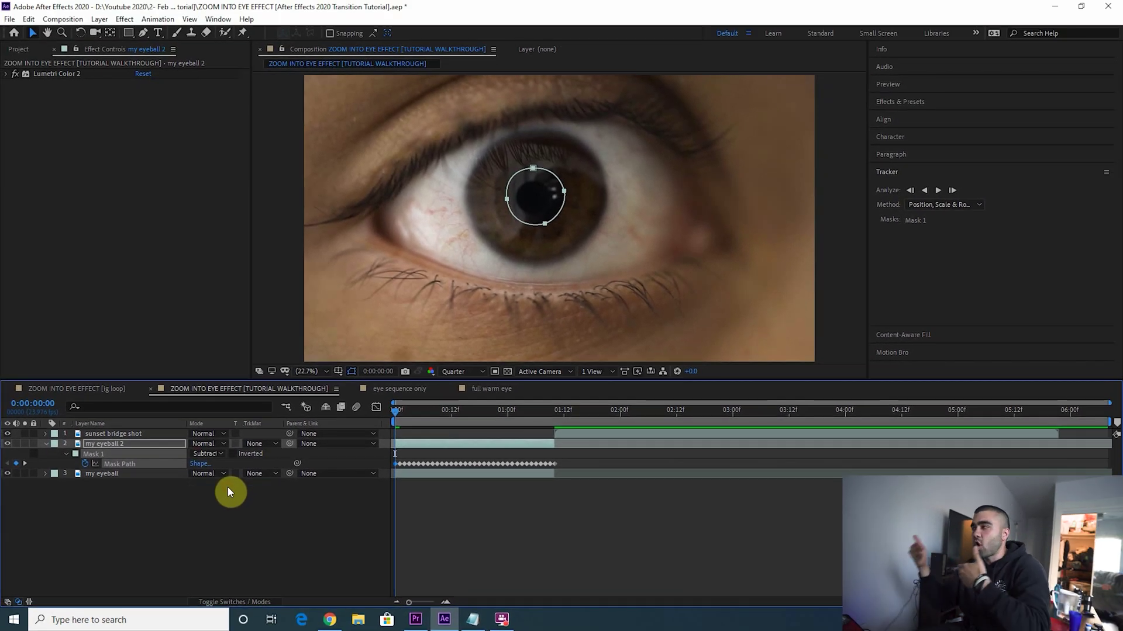
- Move the "sunset bridge shot" layer directly beneath "my eyeball 2" and shift its clip to start at 0:00:00:00
left_click(80, 444)
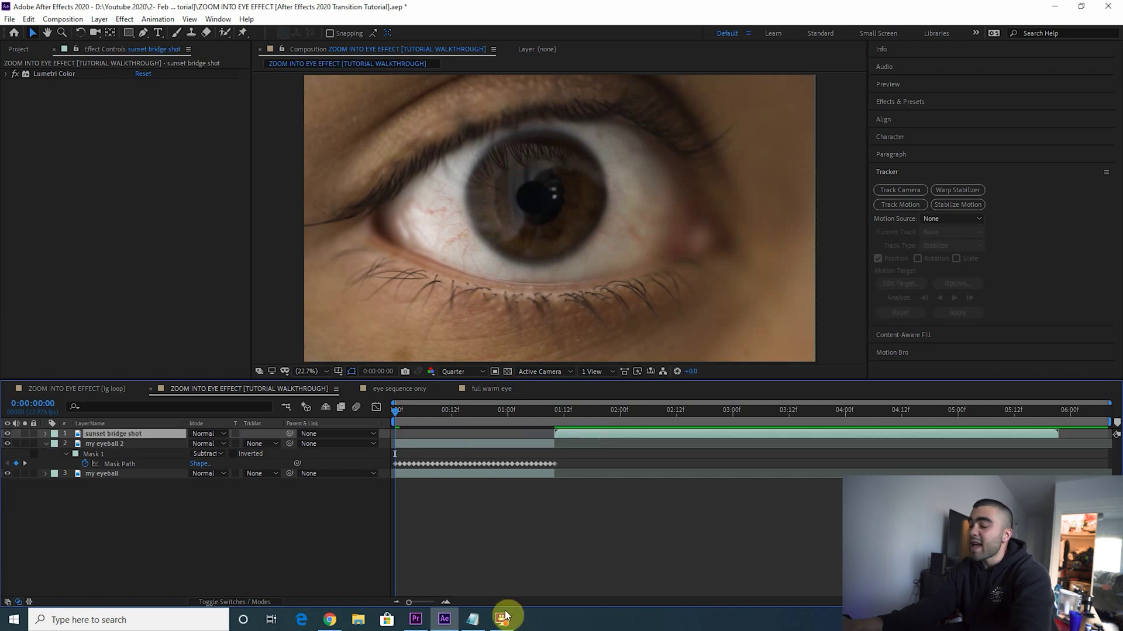
mouse_move(475, 624)
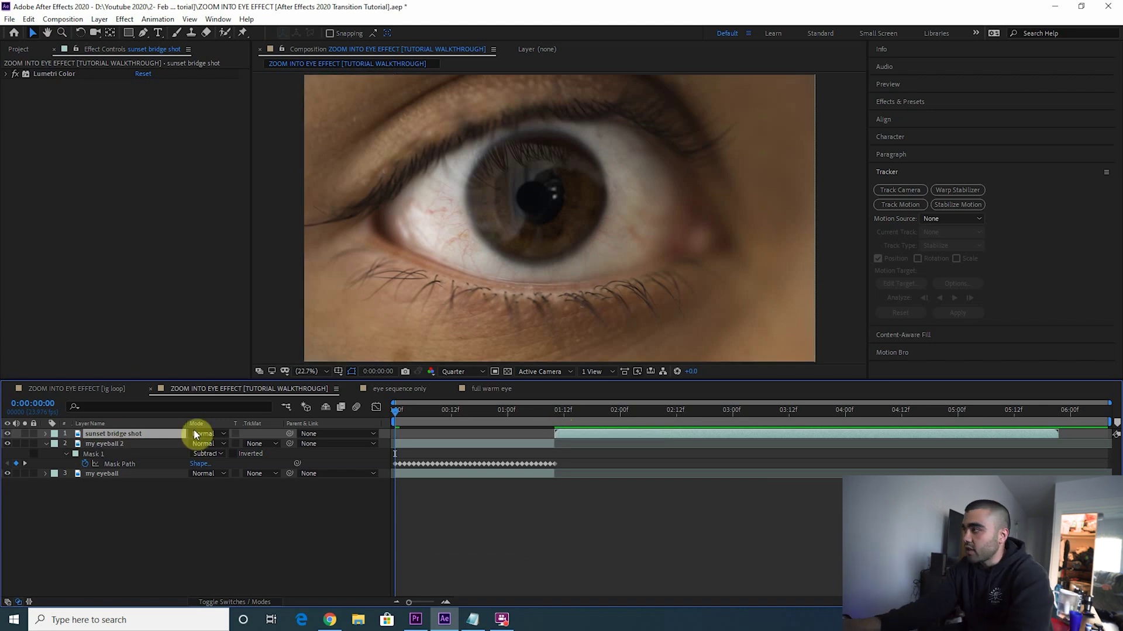
left_click(559, 413)
mouse_move(559, 412)
left_mouse_down()
mouse_move(591, 411)
mouse_move(556, 412)
left_mouse_up()
left_click_drag(127, 431, 132, 463)
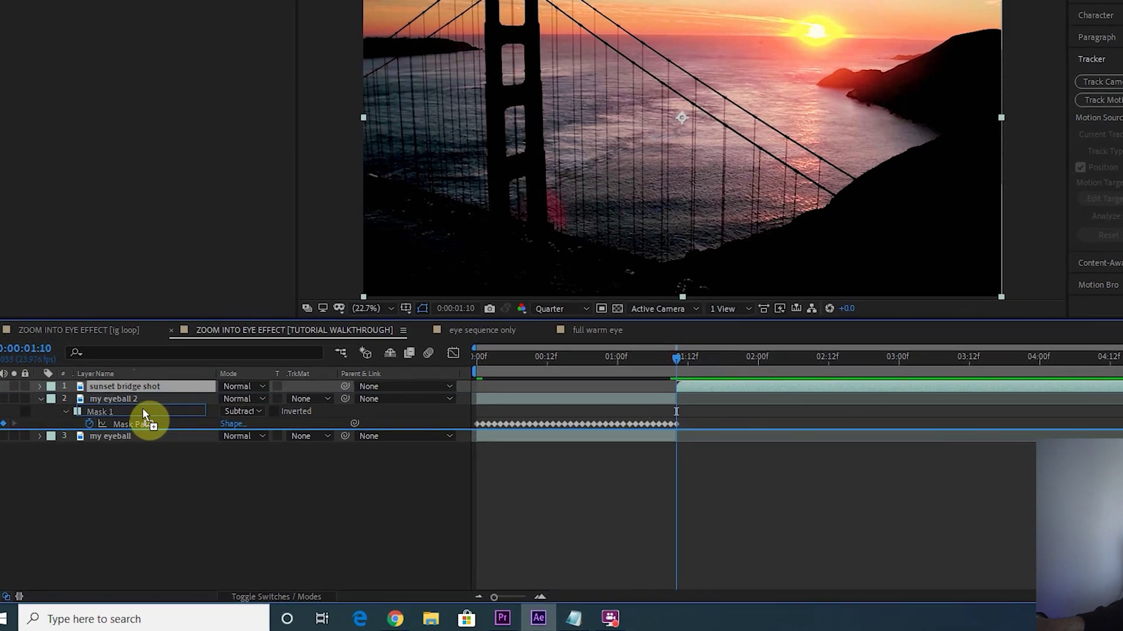
left_click_drag(739, 426, 540, 433)
- Split the sunset bridge shot at 0:00:01:10 and place its second part at the top of the layer stack
left_click_drag(521, 363, 633, 384)
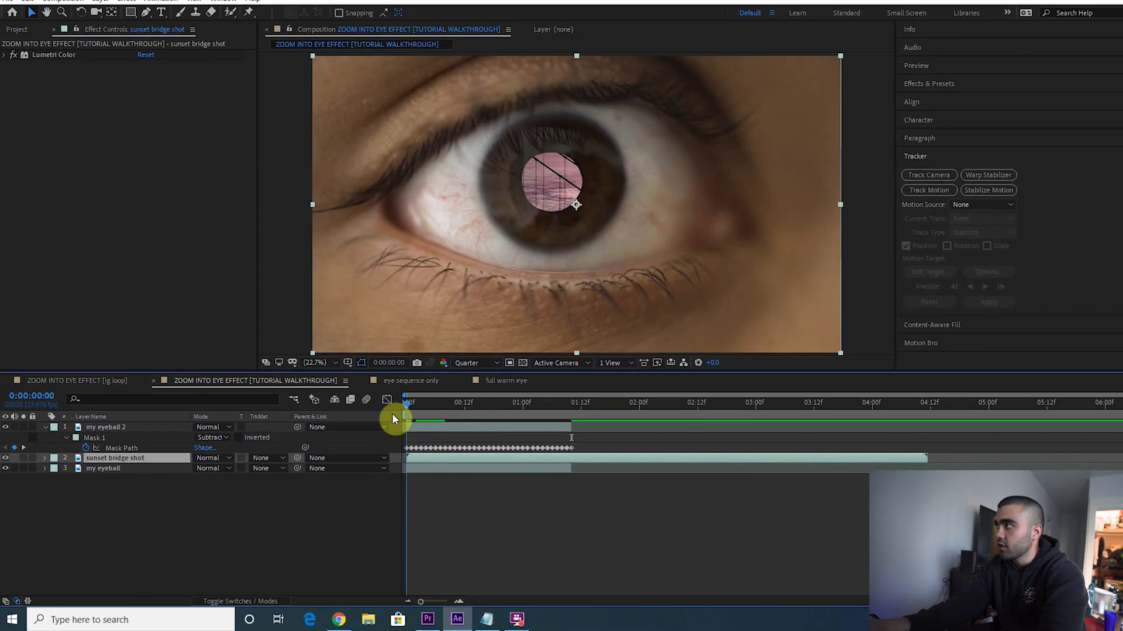
left_click_drag(521, 428, 554, 455)
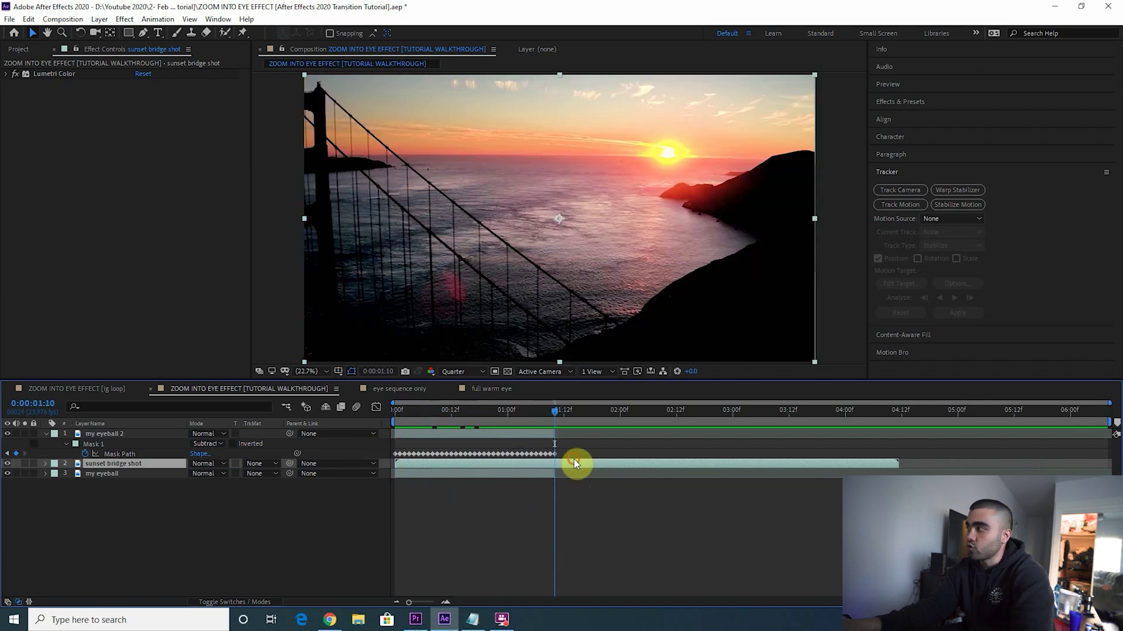
key("ctrl+shift+d")
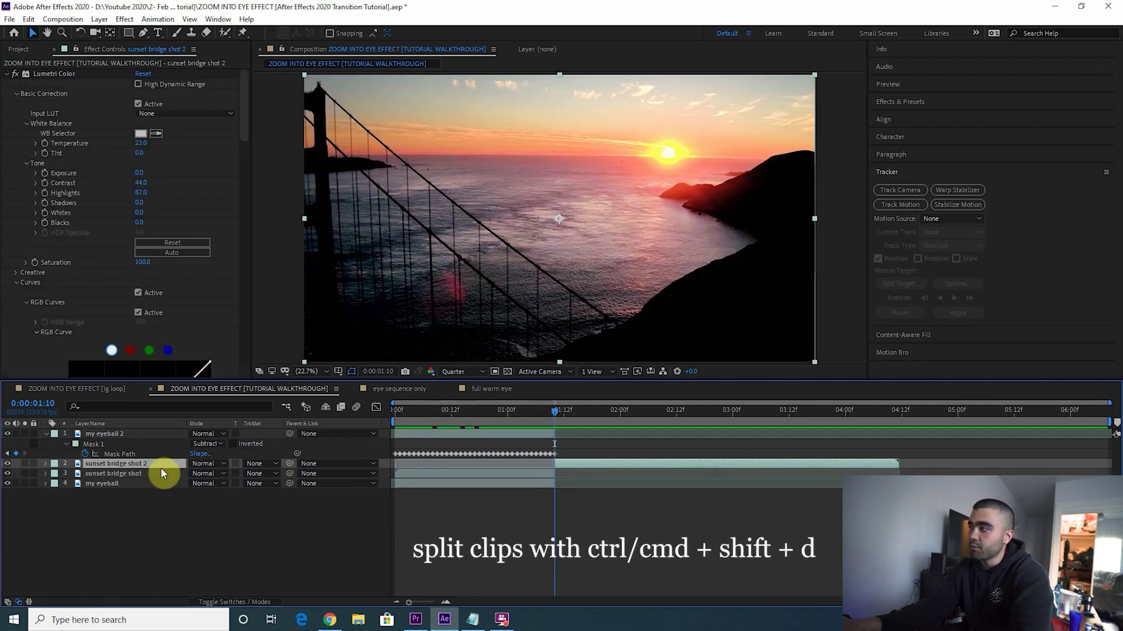
left_click_drag(162, 468, 181, 433)
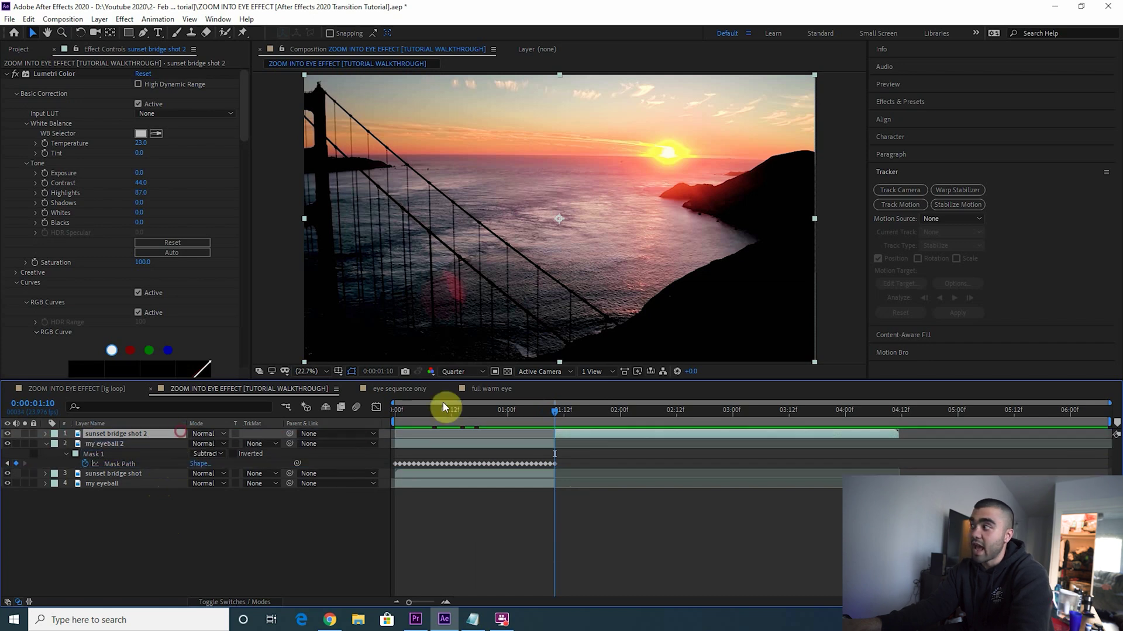
left_click_drag(554, 417, 638, 403)
left_click_drag(409, 420, 349, 423)
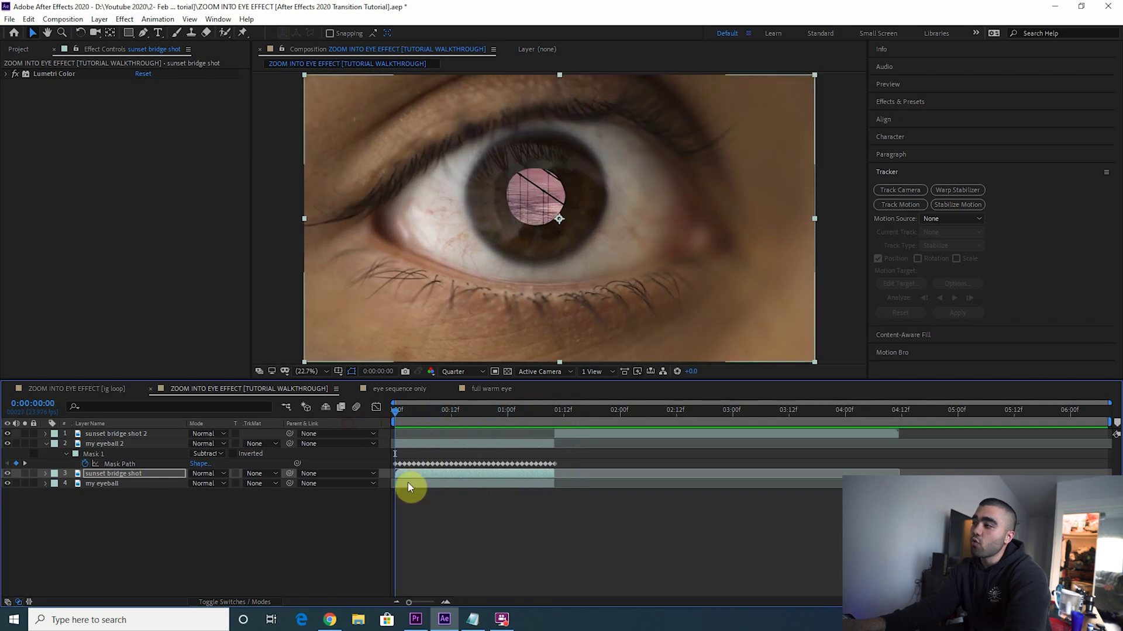
- Scale the first part of the sunset bridge shot down to about 19% and place it inside the pupil
key("s")
left_click_drag(210, 485, 173, 483)
left_click_drag(594, 226, 579, 213)
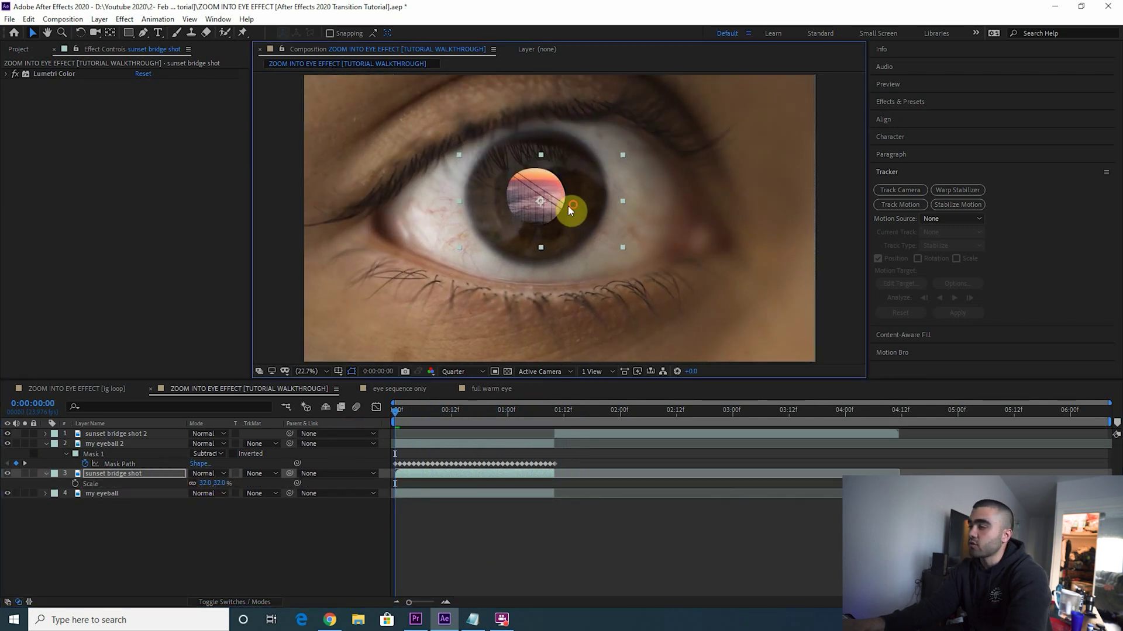
left_click_drag(204, 484, 195, 482)
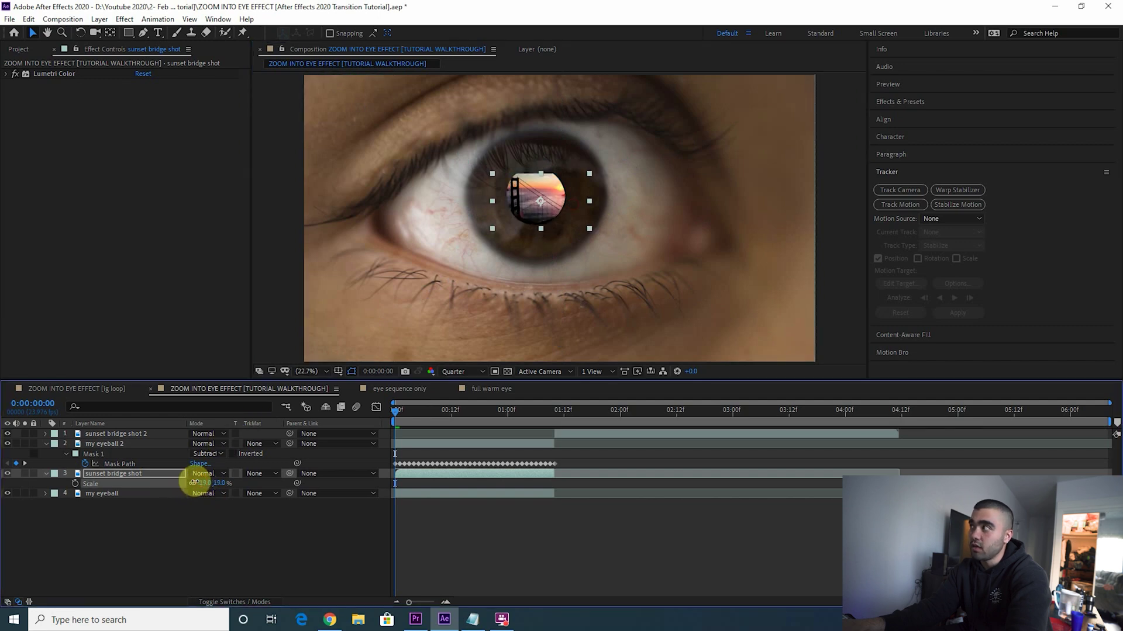
left_click_drag(558, 217, 555, 217)
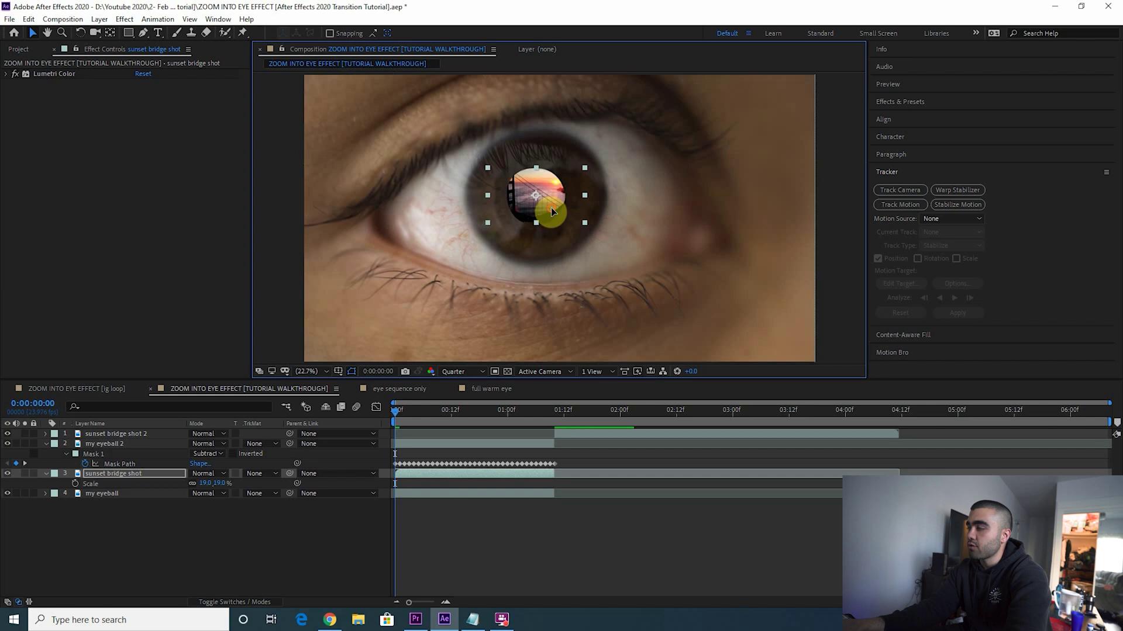
- Refine the pupil footage's scale to 20% and nudge it so that it fills the circular cutout
left_click(207, 485)
left_click_drag(207, 481, 215, 479)
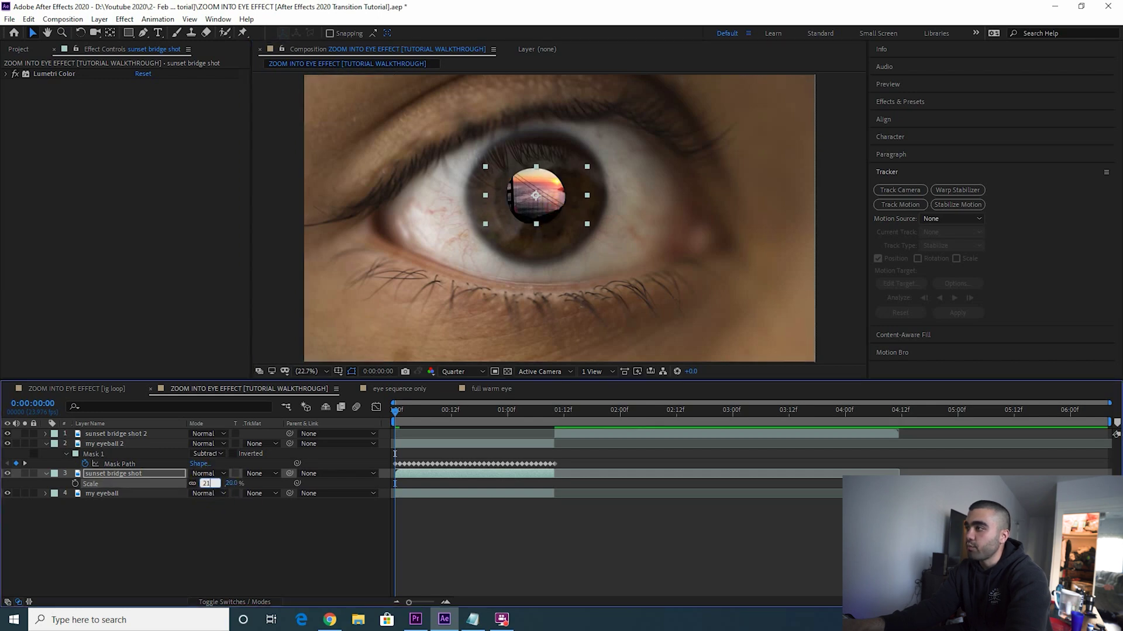
type("21")
left_click(312, 458)
left_click_drag(543, 222, 535, 224)
left_click(207, 483)
type("2")
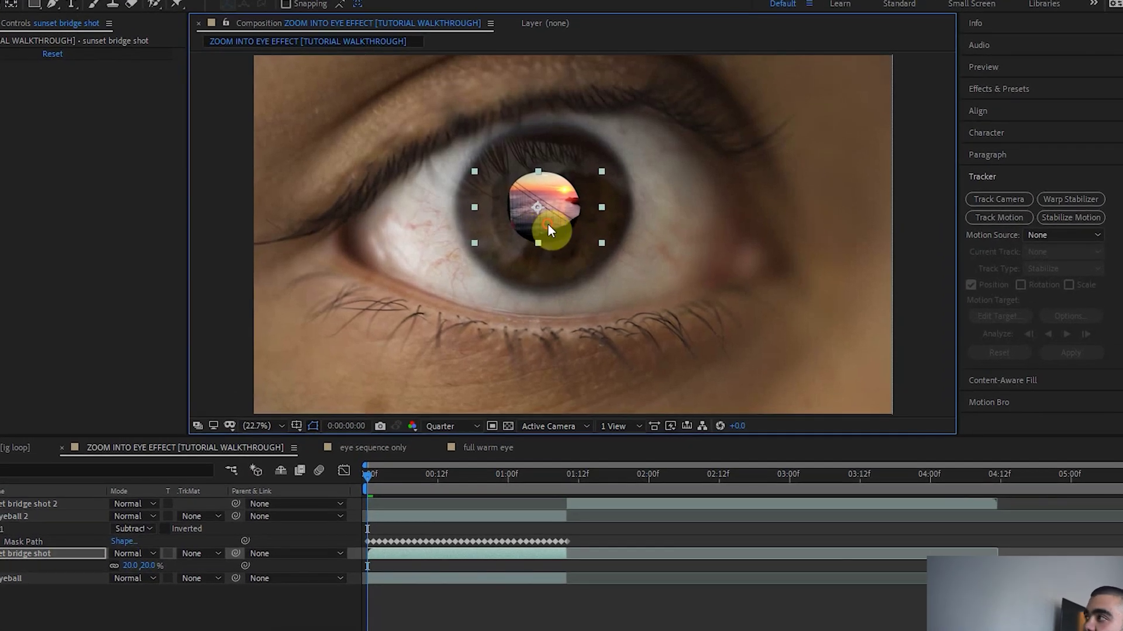
left_click(548, 223)
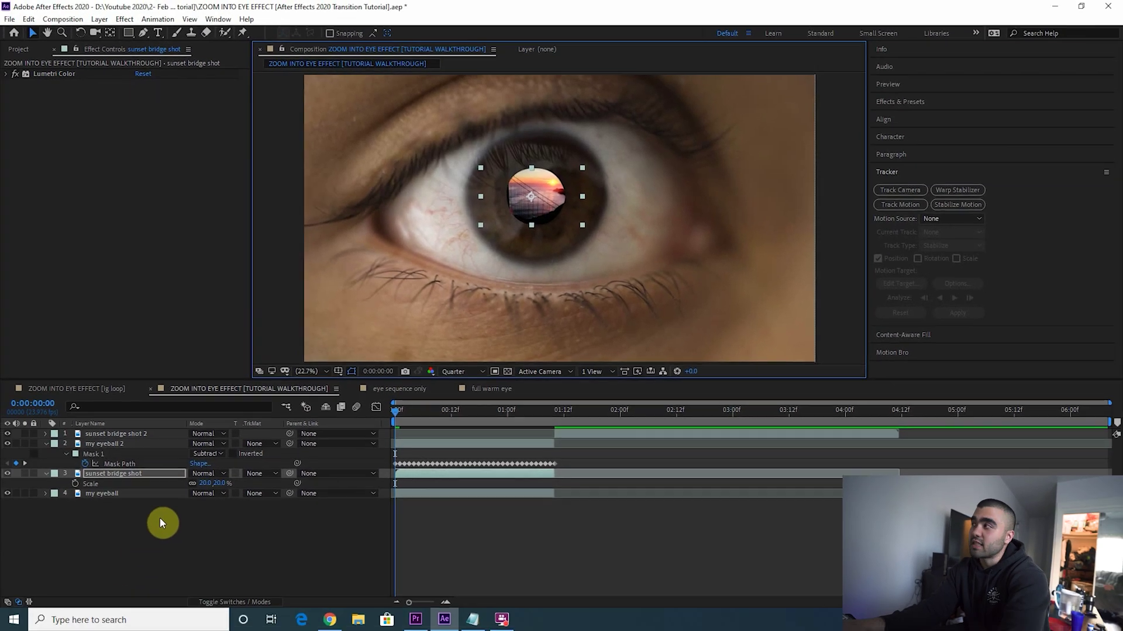
- Add a Position keyframe to the lower sunset bridge shot at 0:00:00:00 and preview the eye movement
key("p")
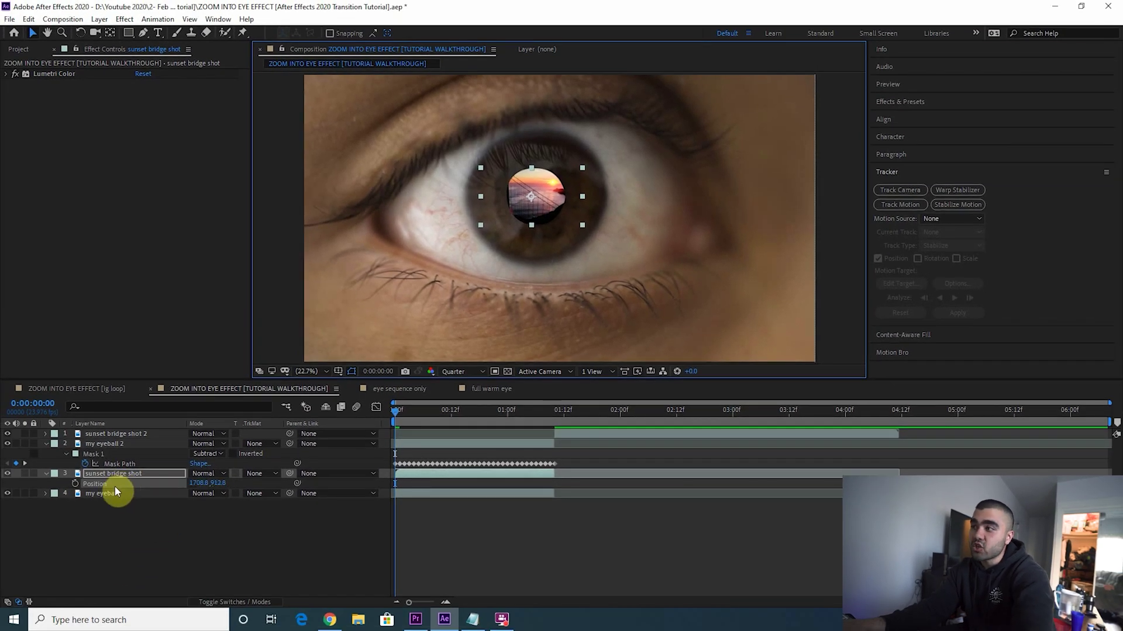
left_click(75, 483)
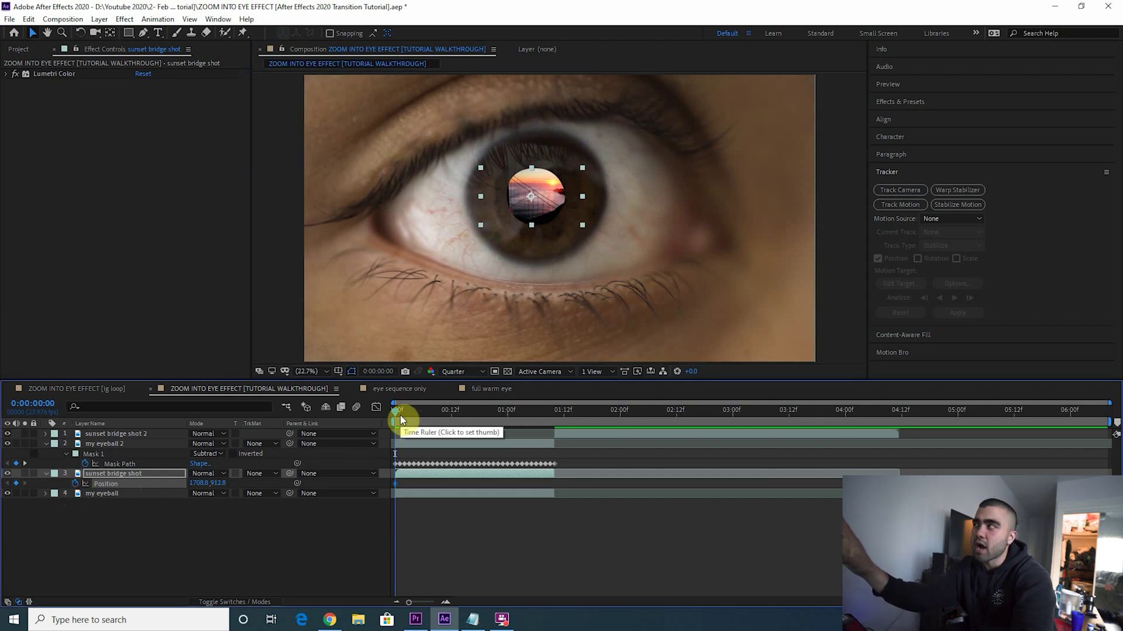
key("space")
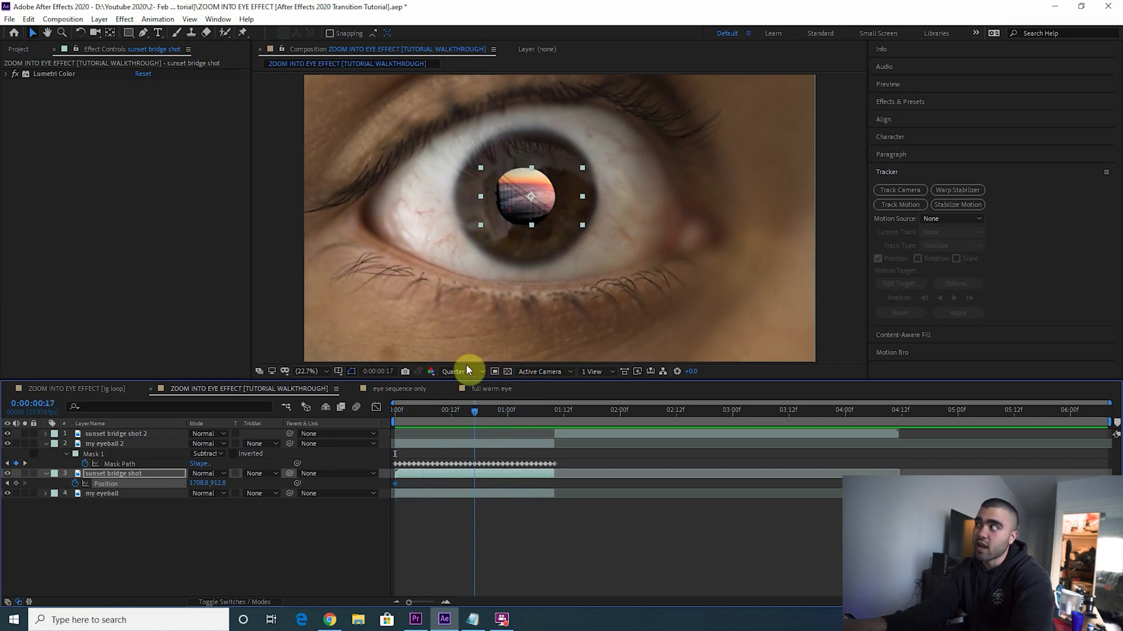
key("space")
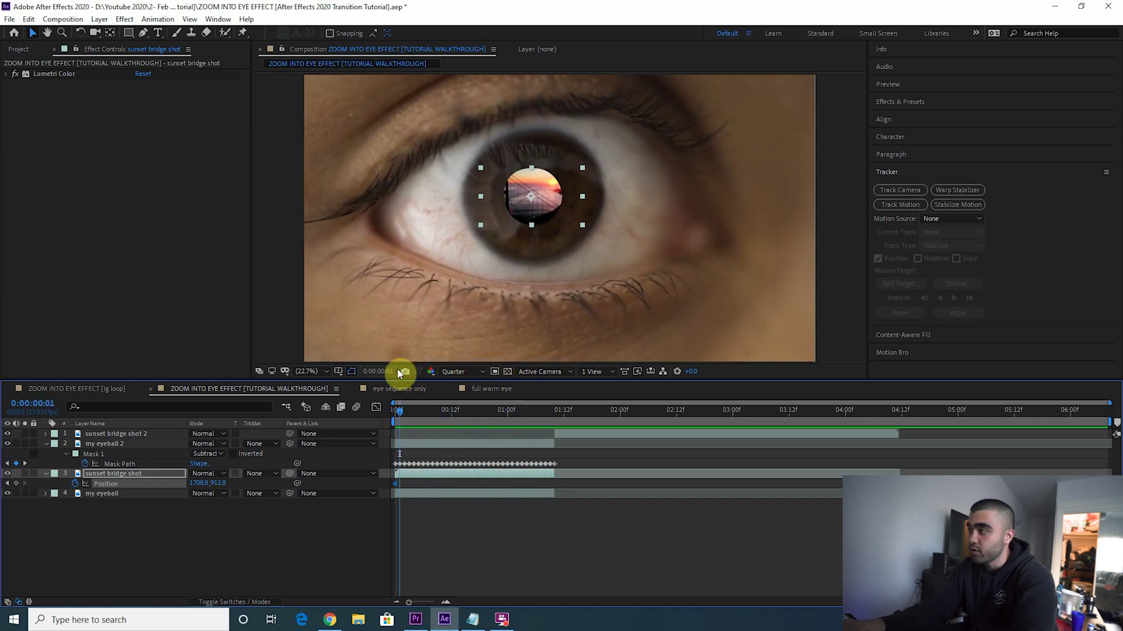
- Nudge the lower sunset bridge shot frame by frame from 0:00:00:01 to 0:00:01:08, keyframing its Position to follow the moving pupil
left_click(400, 415)
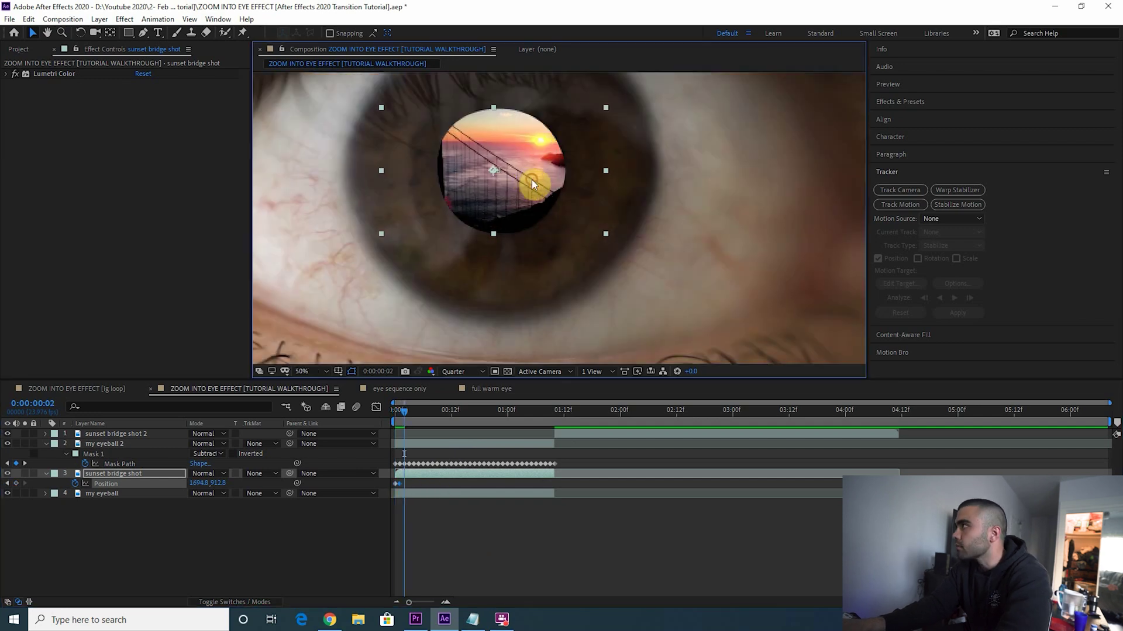
key("Page_Down")
left_click_drag(532, 180, 537, 184)
key("Page_Down")
key("Page_Down")
left_click_drag(537, 185, 538, 182)
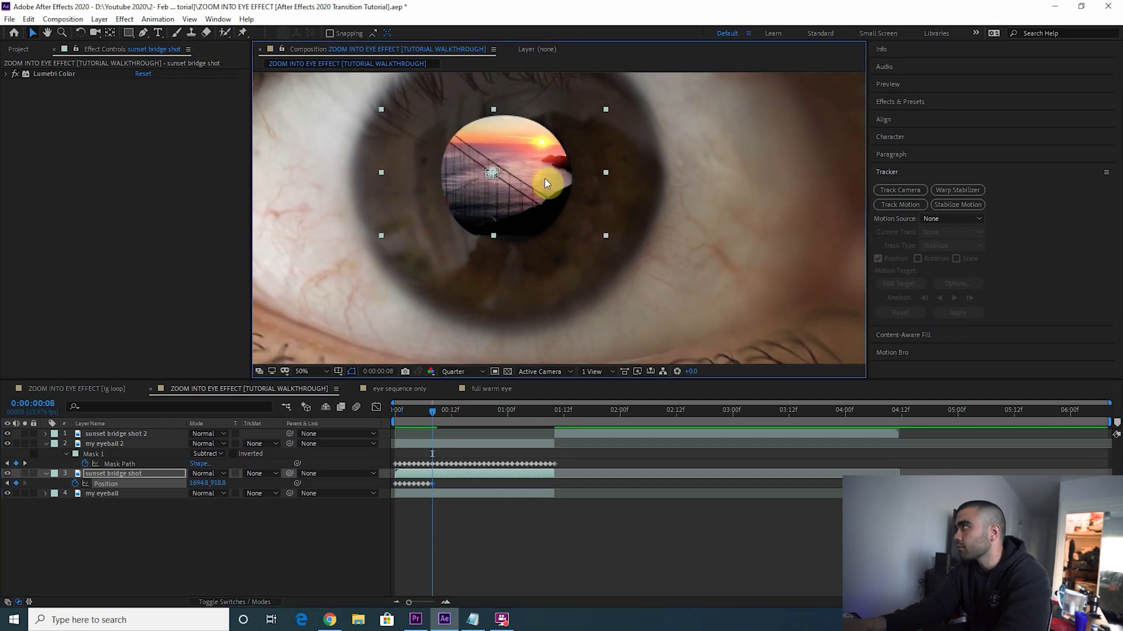
key("Page_Down")
left_click_drag(548, 180, 549, 181)
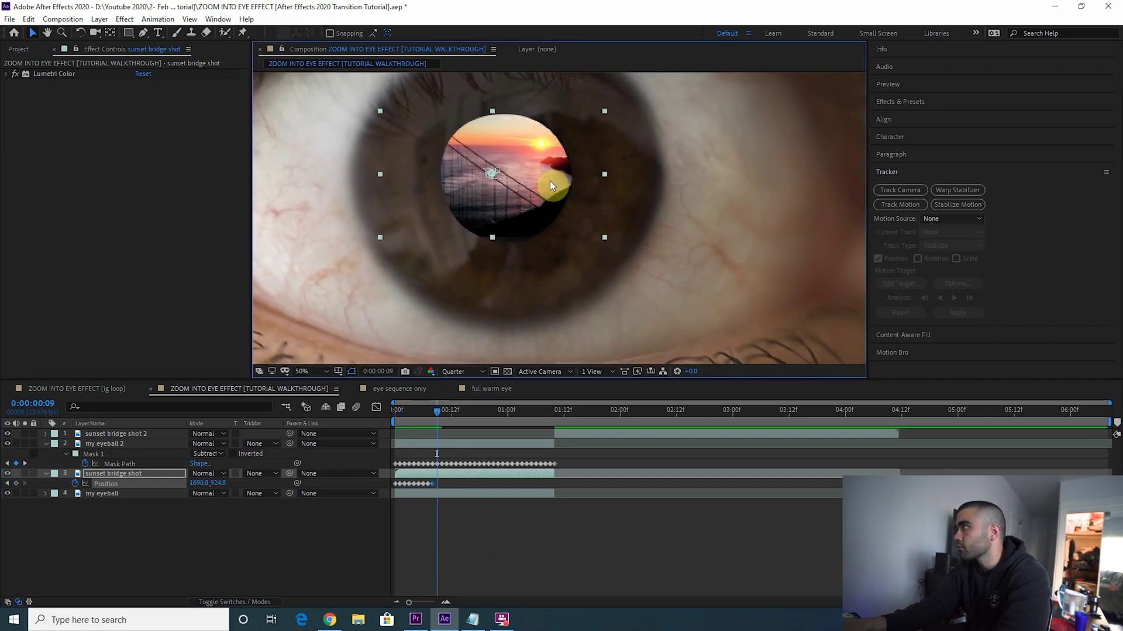
key("Page_Down")
key("Page_Up")
key("Page_Down")
left_click_drag(530, 235, 527, 236)
key("Page_Down")
key("Page_Up")
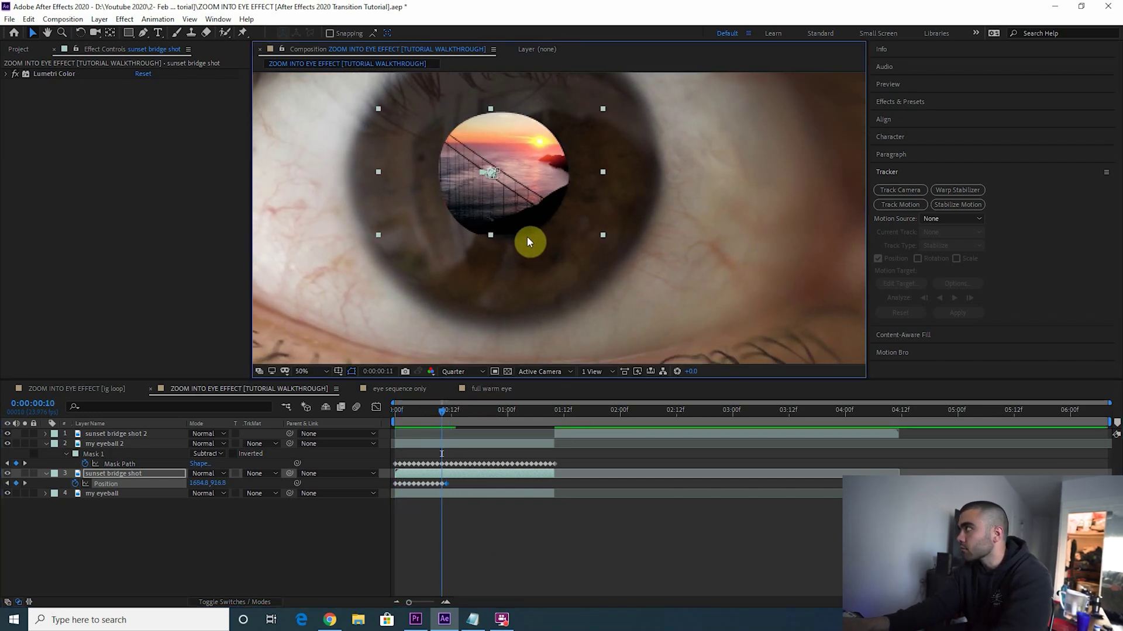
left_click_drag(538, 187, 534, 188)
key("Page_Down")
key("Page_Down")
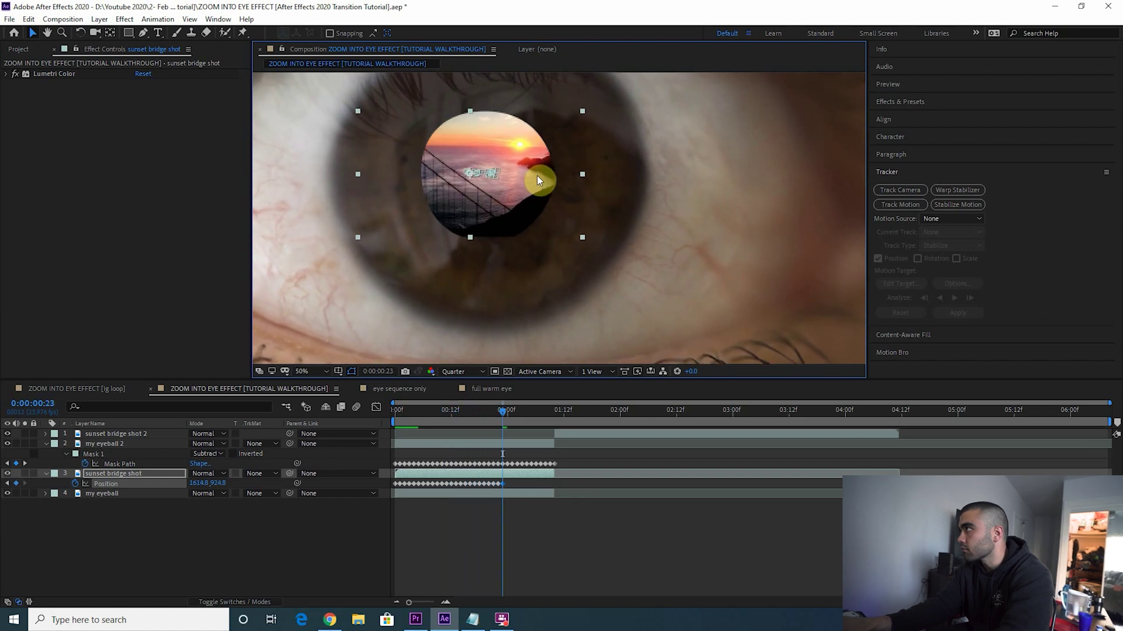
key("Page_Down")
key("Page_Up")
key("Page_Down")
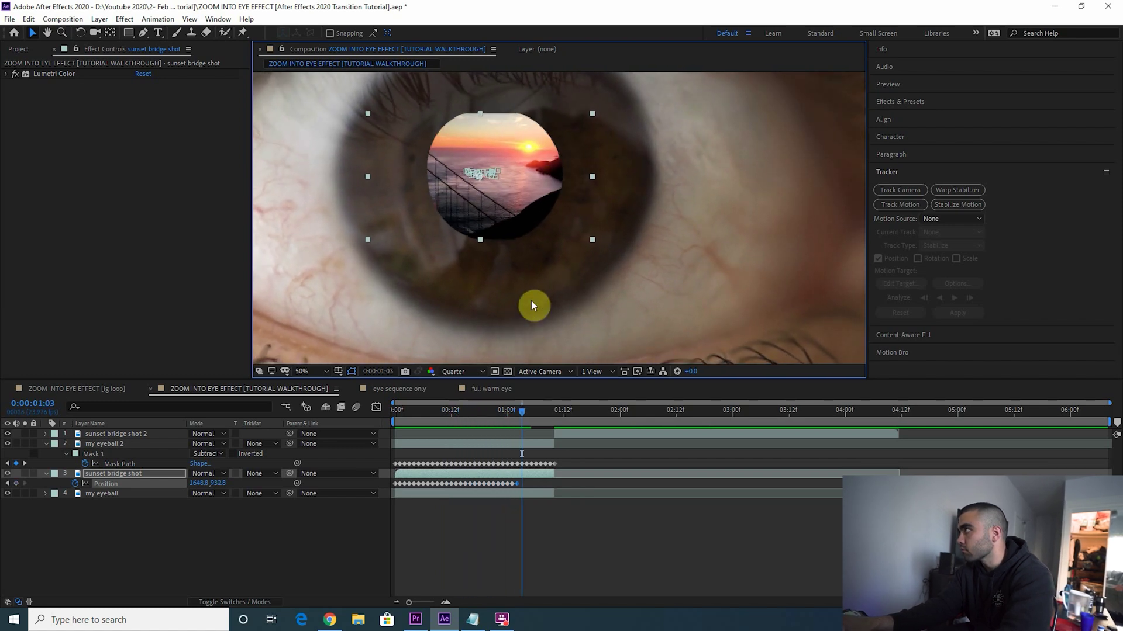
key("Page_Down")
key("Page_Down")
key("Page_Down")
key("Page_Down")
key("Page_Down")
key("Page_Down")
key("Page_Down")
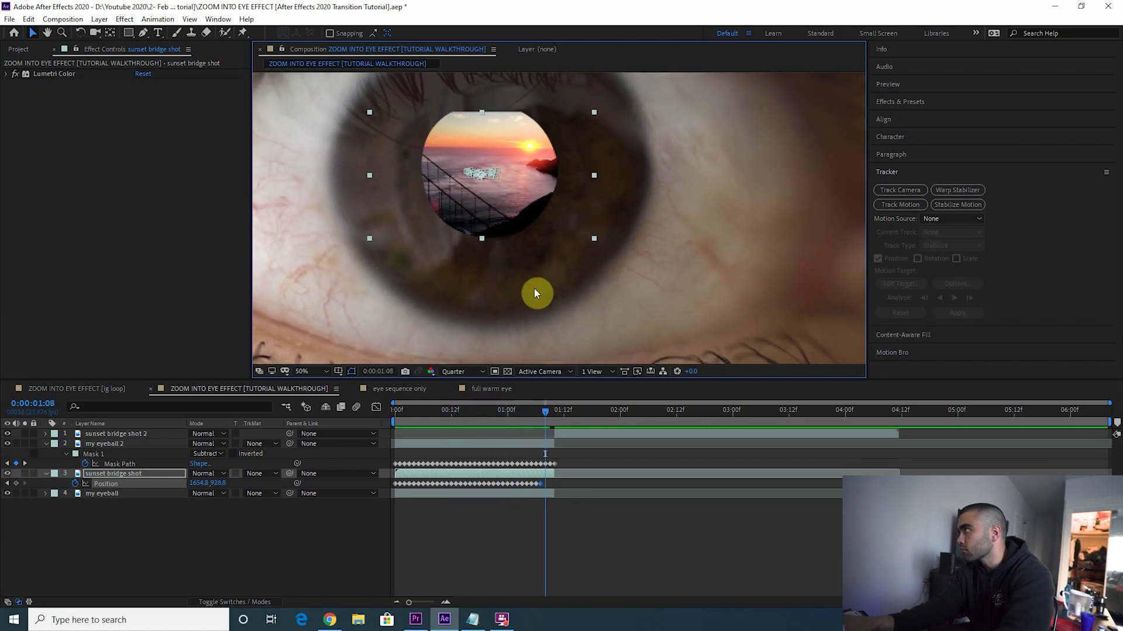
- Set the lower sunset bridge shot's scale to 21% and scrub through the clip to check the pupil tracking
left_click_drag(492, 410, 474, 403)
key("s")
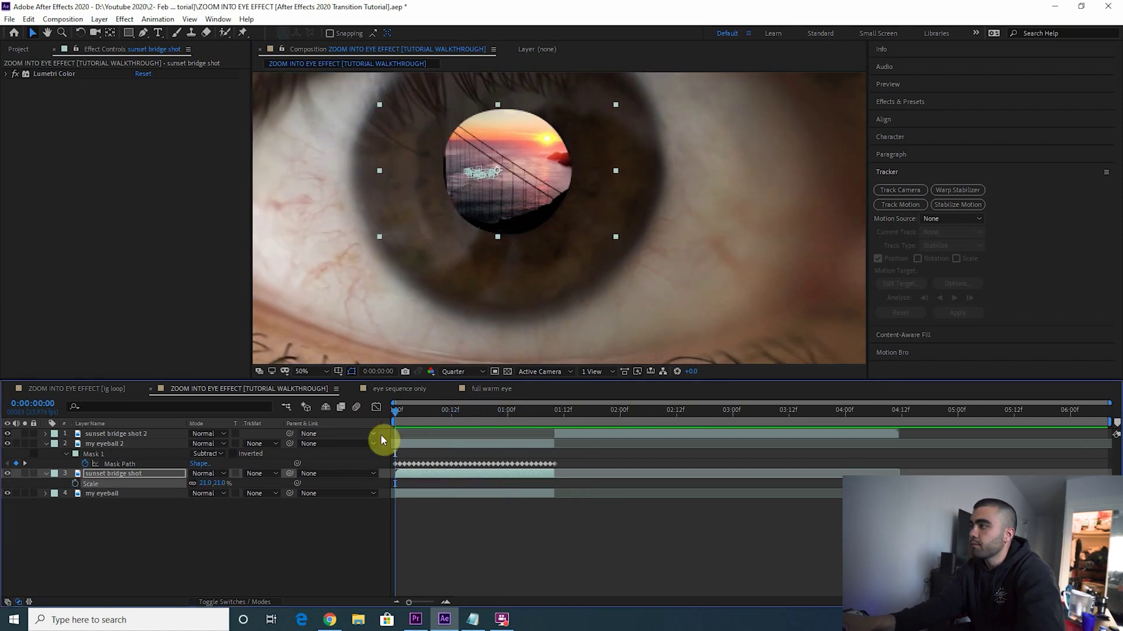
key("p")
left_click_drag(397, 414, 536, 427)
key("shift+slash")
key("p")
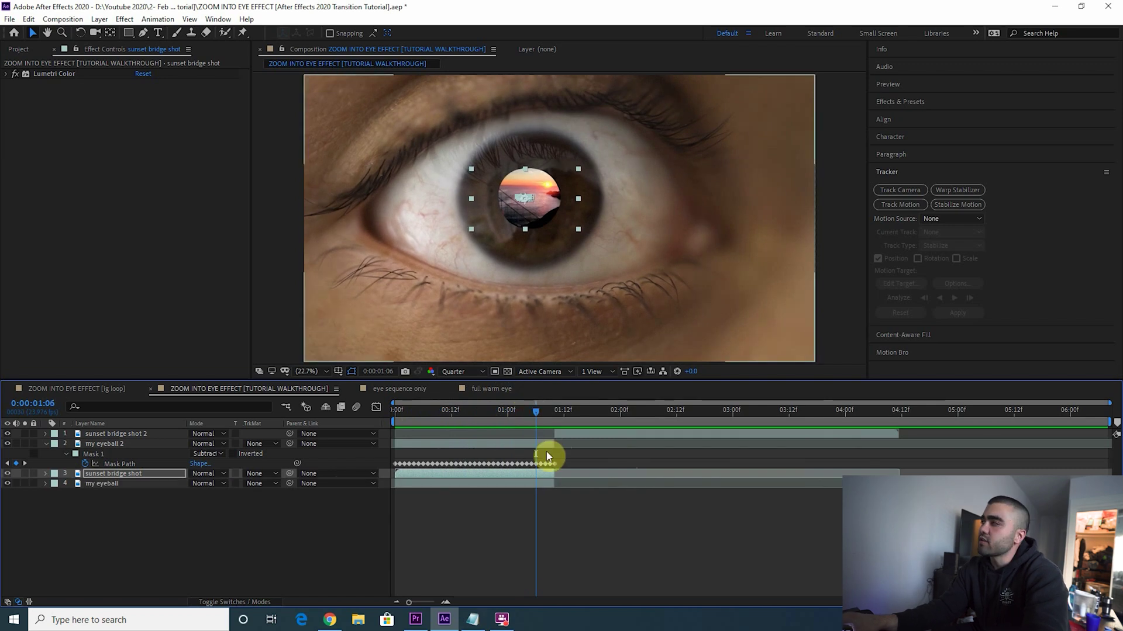
- Set the mask feather of the my eyeball 2 layer's Mask 1 to 30 pixels
left_click(99, 446)
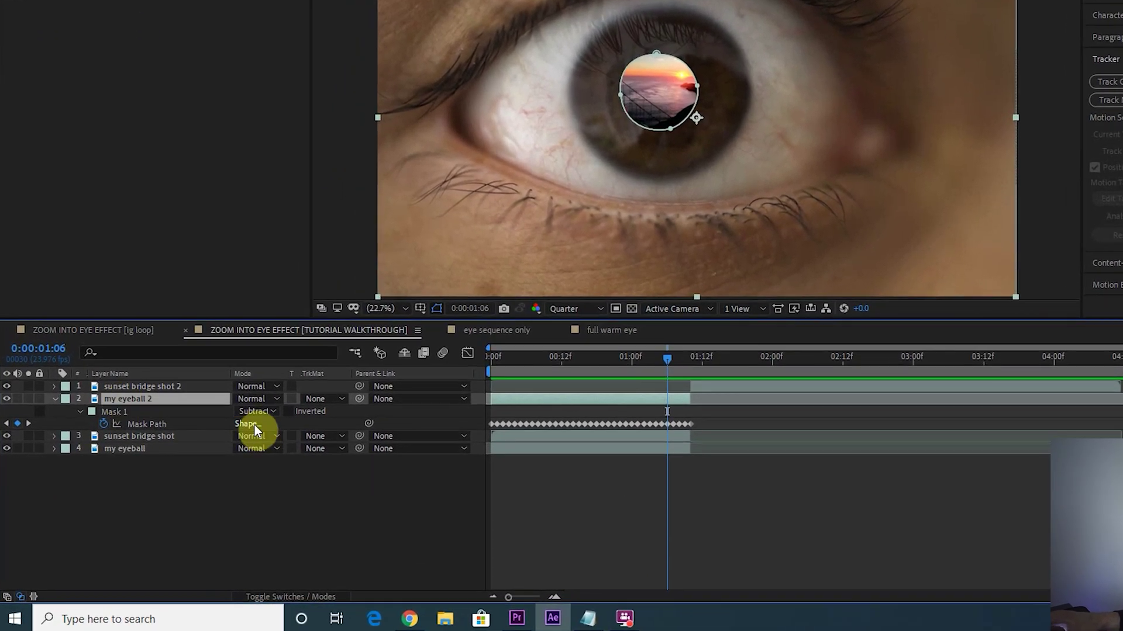
key("f")
left_click(248, 424)
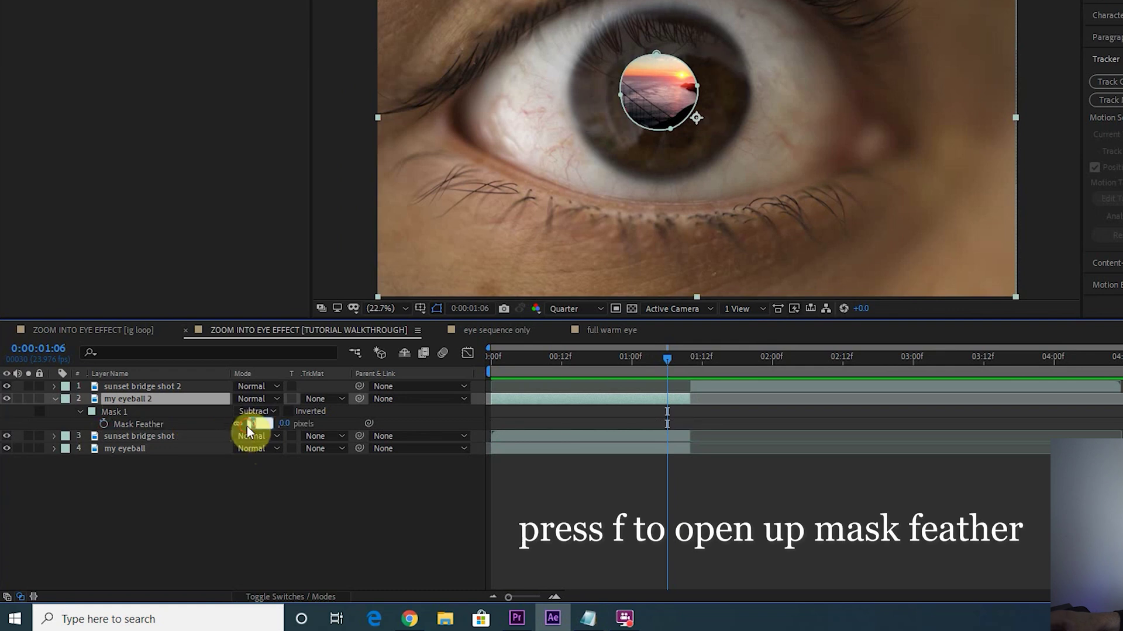
type("30")
key("Return")
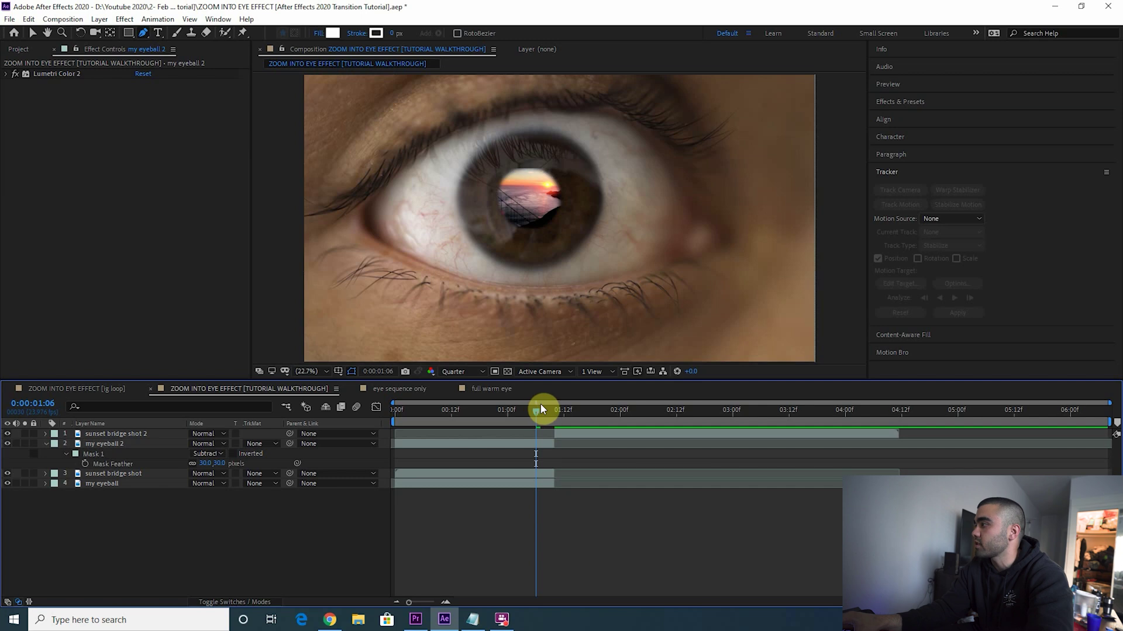
- Inspect the feathered pupil edge at full resolution, set the lower sunset bridge shot's scale to 23%, and preview the composition
left_click_drag(538, 408, 514, 419)
scroll(534, 221, "up", 3)
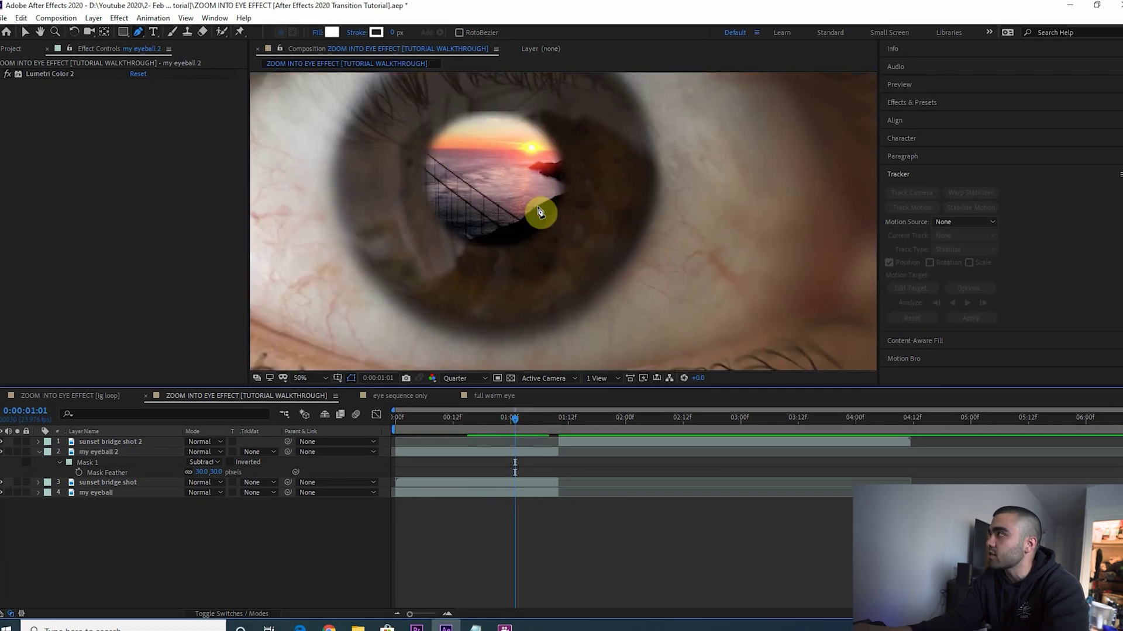
key("ctrl+j")
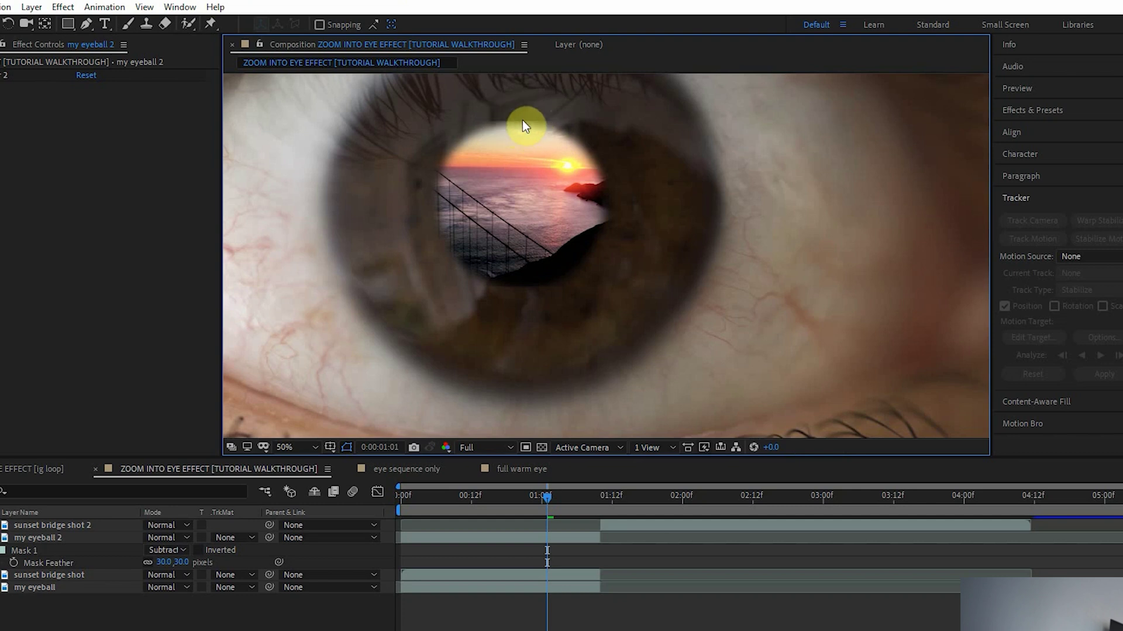
left_click(444, 575)
key("s")
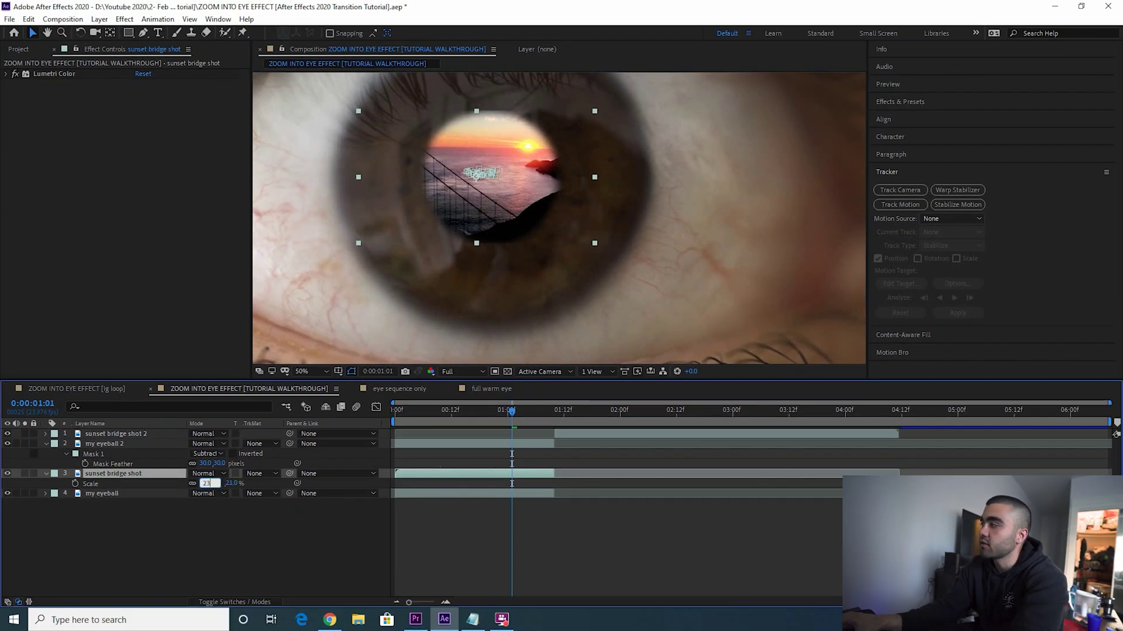
type("23")
key("Return")
left_click_drag(517, 407, 493, 405)
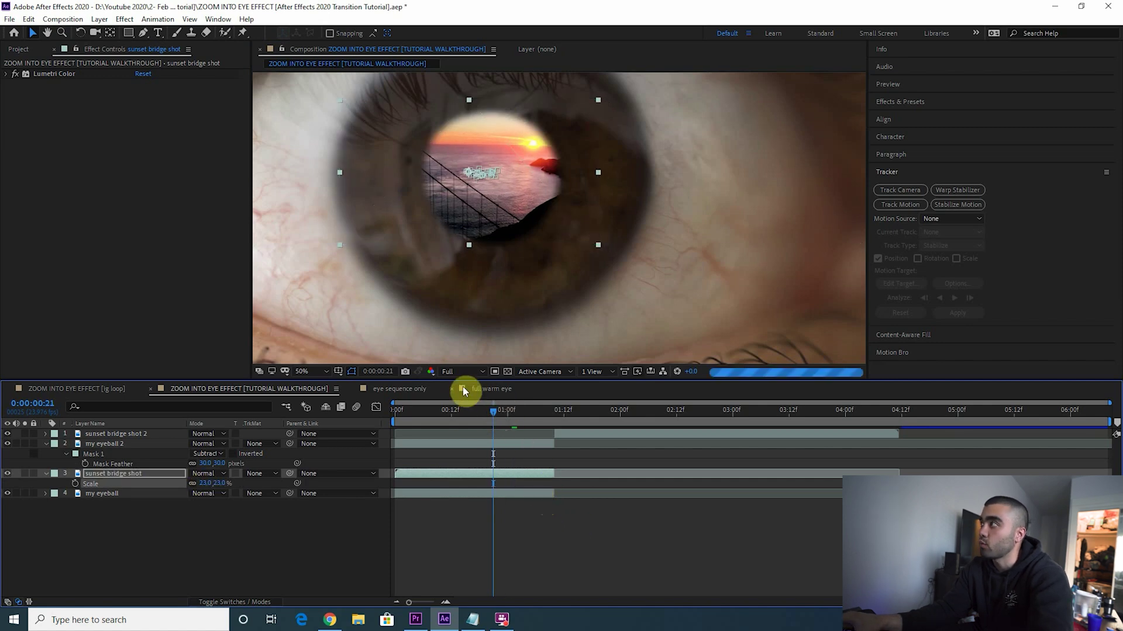
key("space")
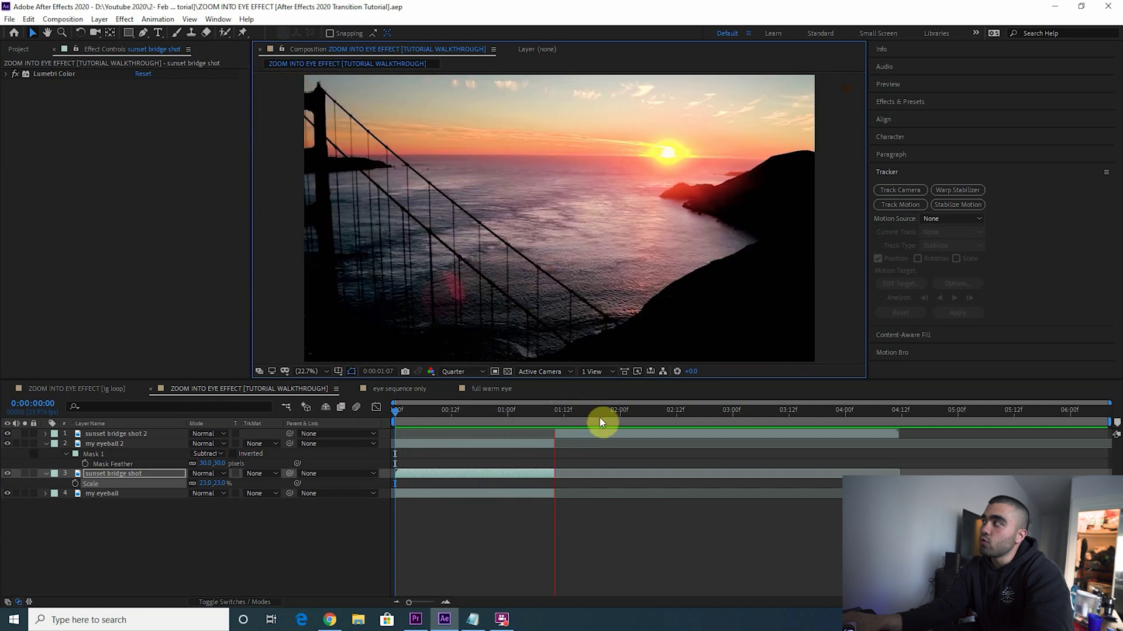
key("space")
- Add an adjustment layer above all layers and trim it to run from 0:00:00:20 to about 0:00:02:01
left_click(518, 415)
mouse_move(518, 415)
left_mouse_down()
mouse_move(589, 419)
mouse_move(535, 422)
left_mouse_up()
left_click(485, 412)
key("ctrl+alt+y")
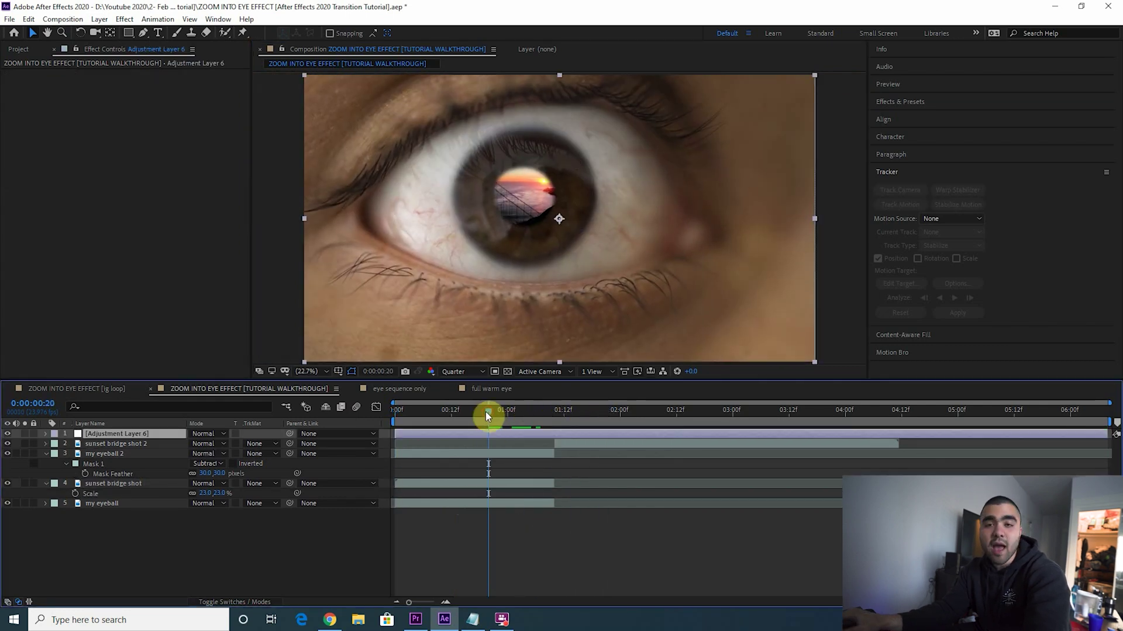
key("alt+bracketleft")
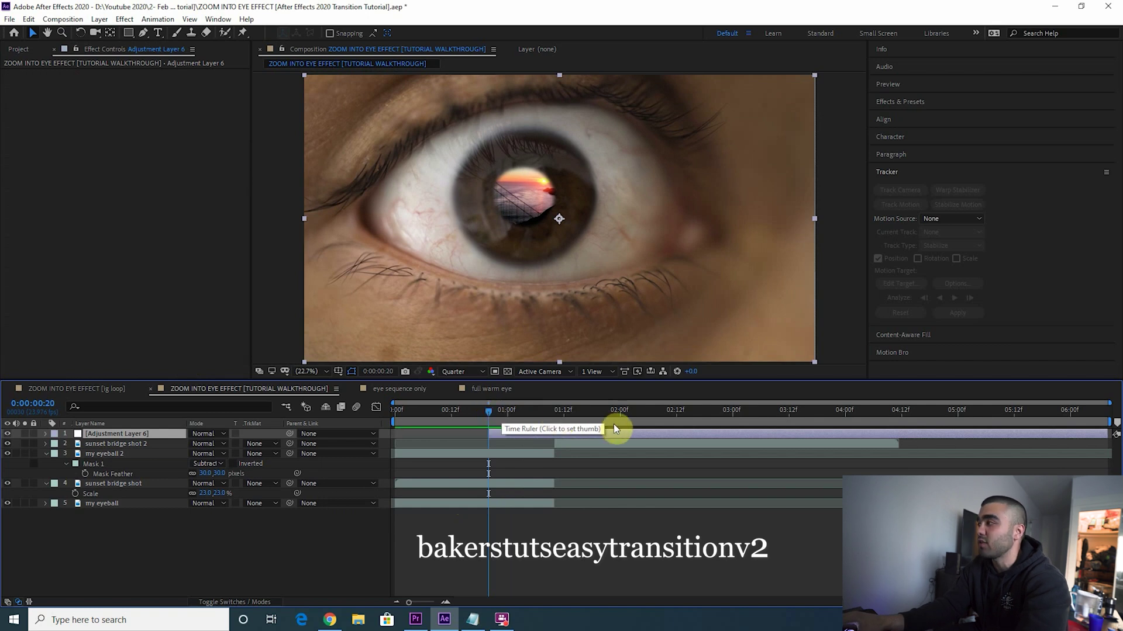
left_click_drag(612, 424, 483, 417)
key("alt+bracketright")
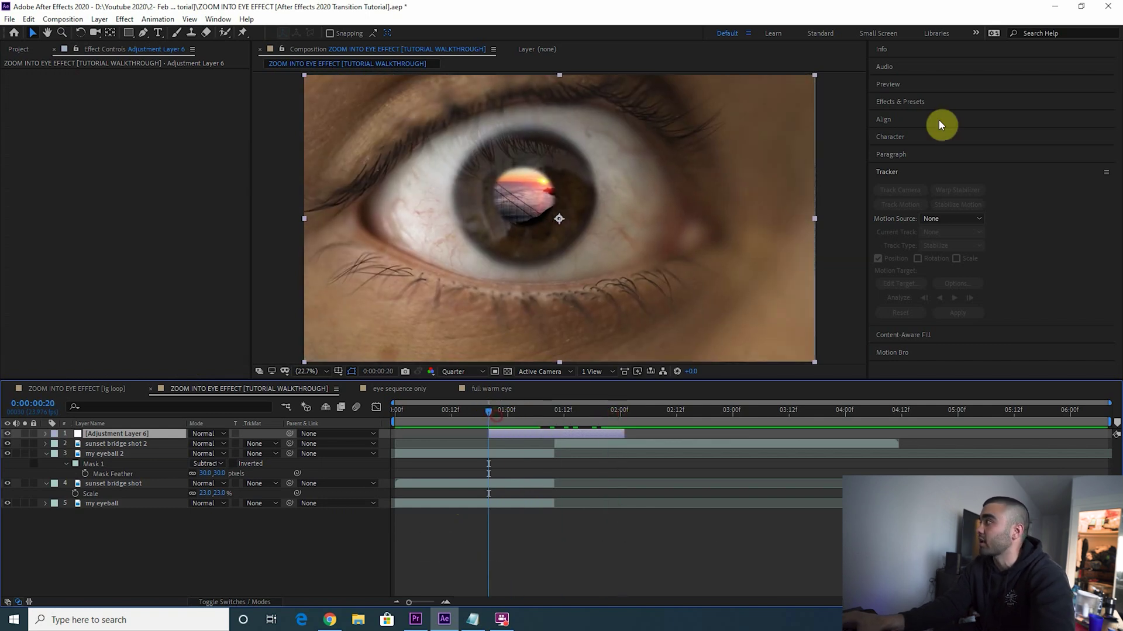
- Find the BakerEasyTransitionV2 preset and apply it to the adjustment layer
left_click(924, 103)
left_click(930, 116)
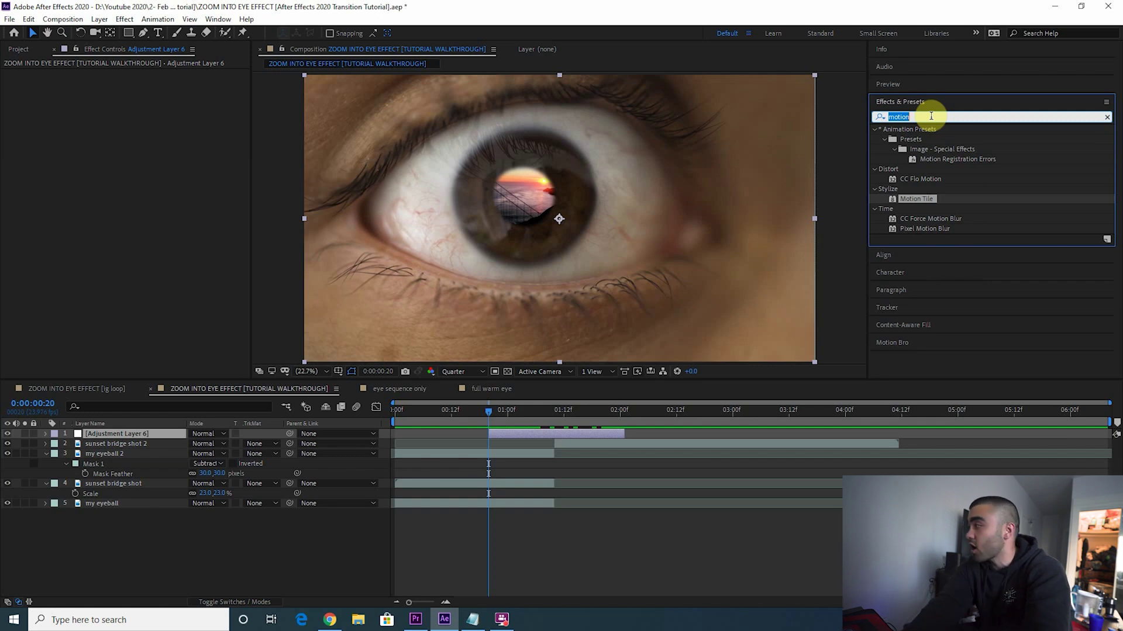
type("baker")
left_click_drag(942, 149, 545, 436)
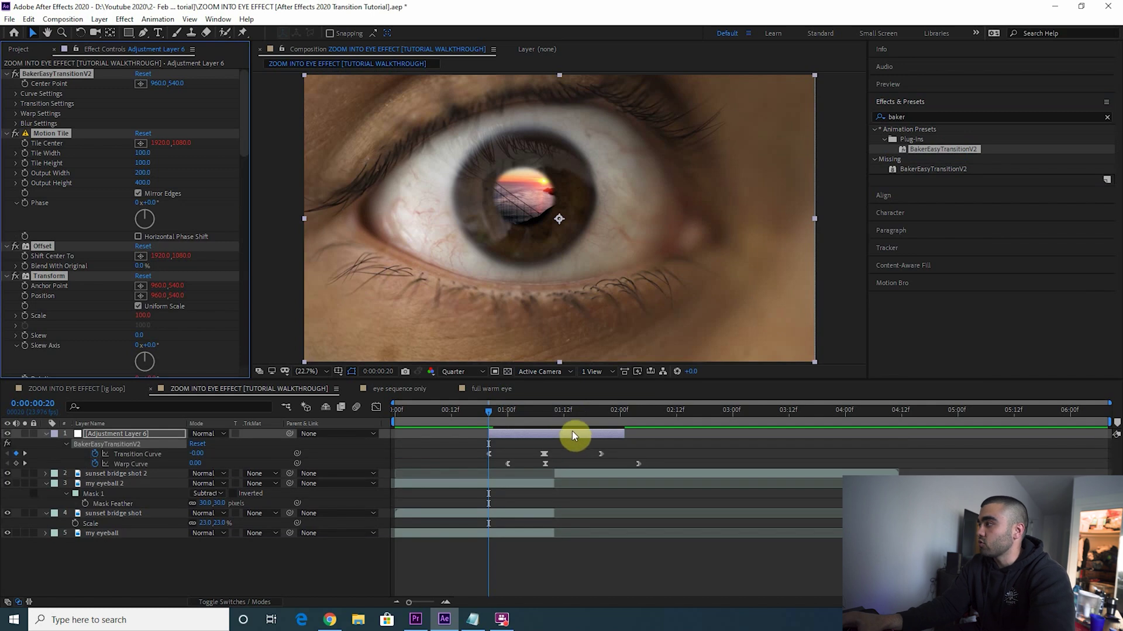
- Place the BakerEasyTransitionV2 center point on the pupil at 0:00:01:09 and set Zoom Strength to 99
left_click(550, 416)
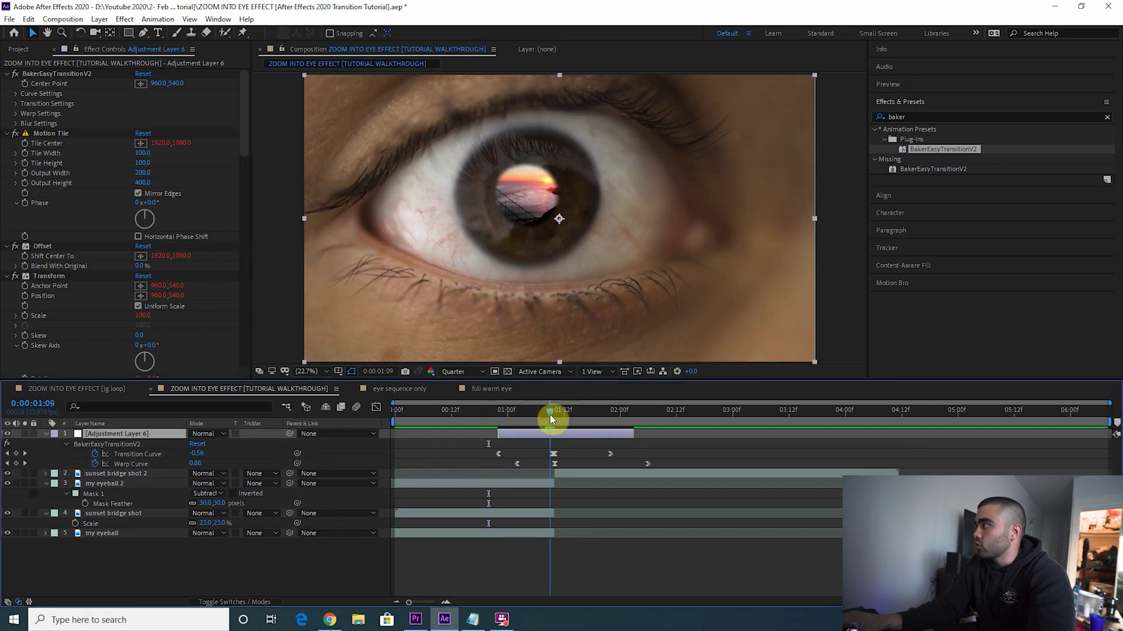
left_click(142, 82)
left_click(528, 196)
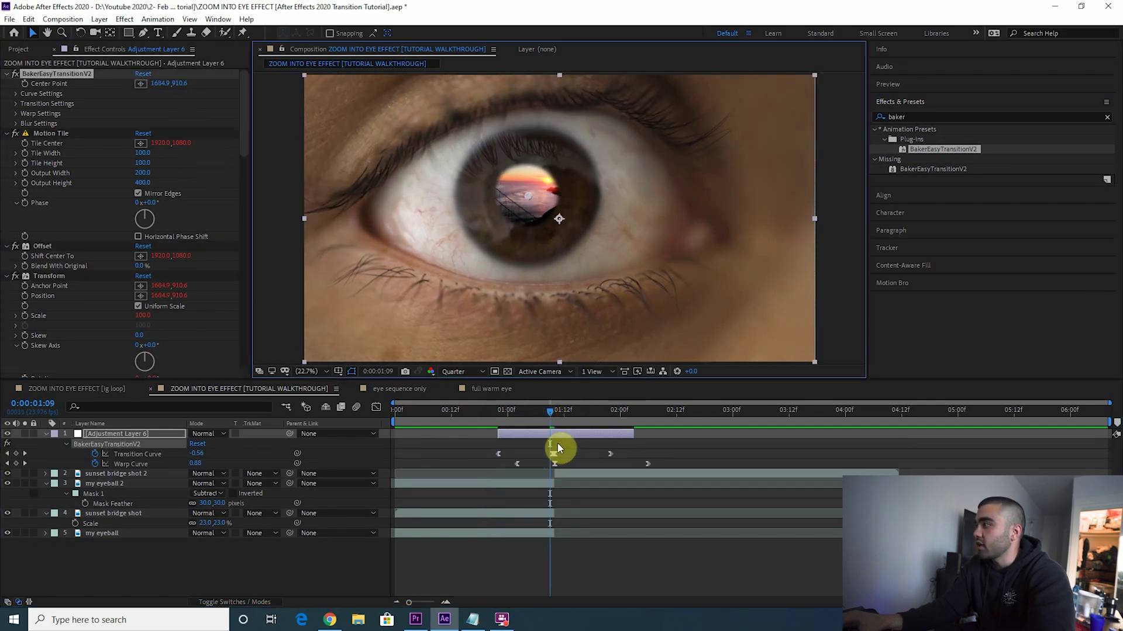
left_click(15, 103)
left_click_drag(139, 122, 201, 121)
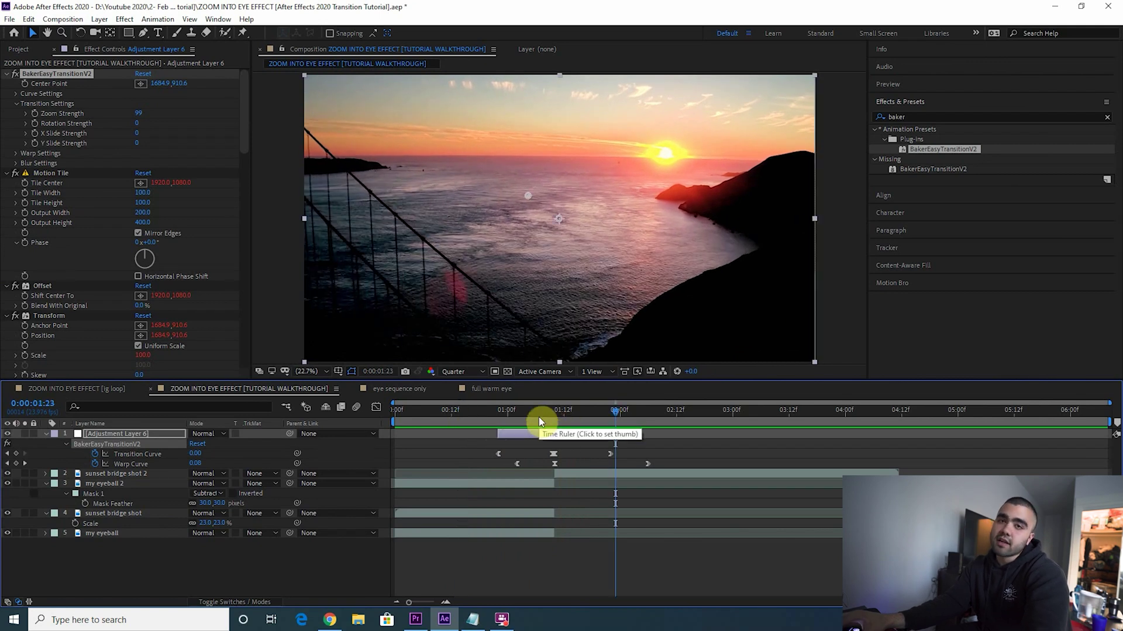
- Preview the preset-based zoom transition and delete its adjustment layer
key("space")
key("Delete")
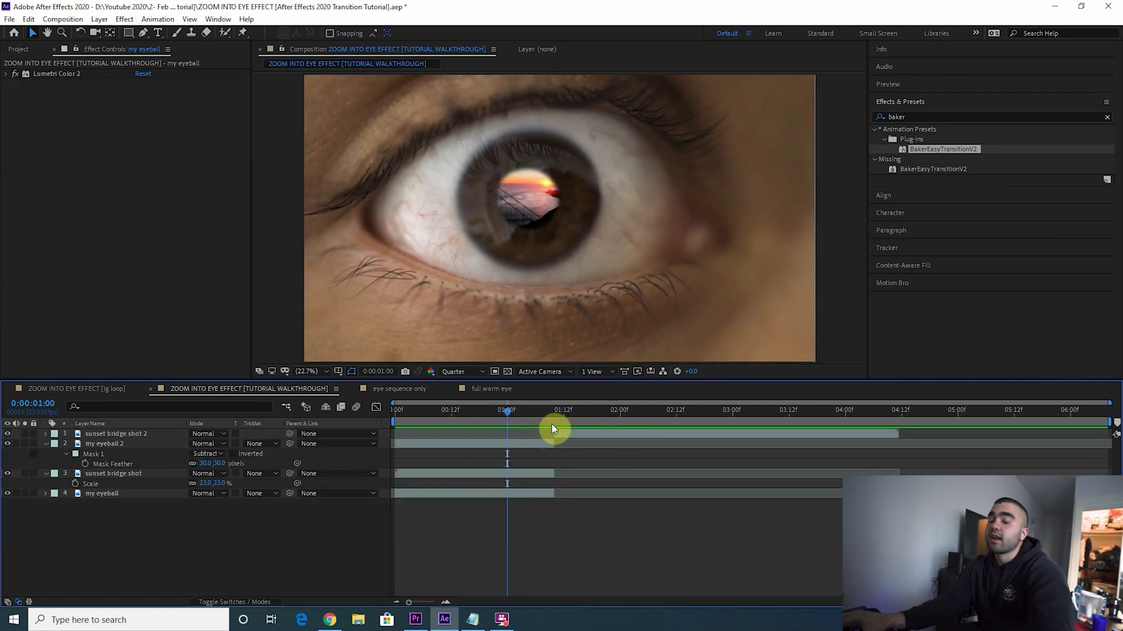
left_click(558, 467)
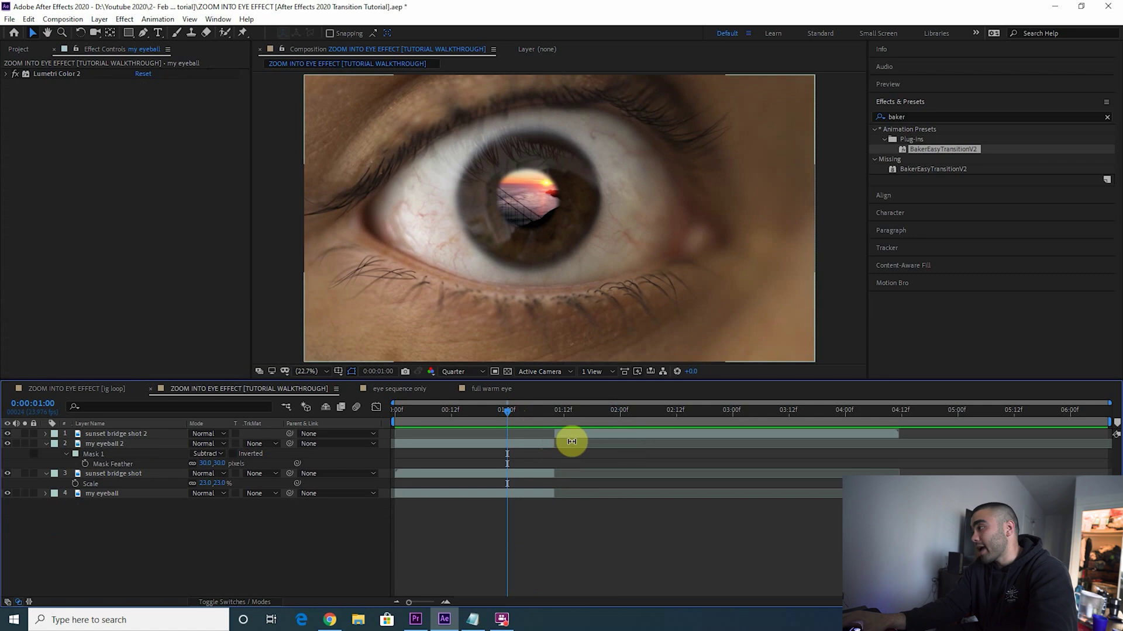
- Create a new adjustment layer above sunset bridge shot 2 and trim it from 0:00:00:22 to about 0:00:02:01
left_click(572, 433)
right_click(42, 435)
mouse_move(66, 442)
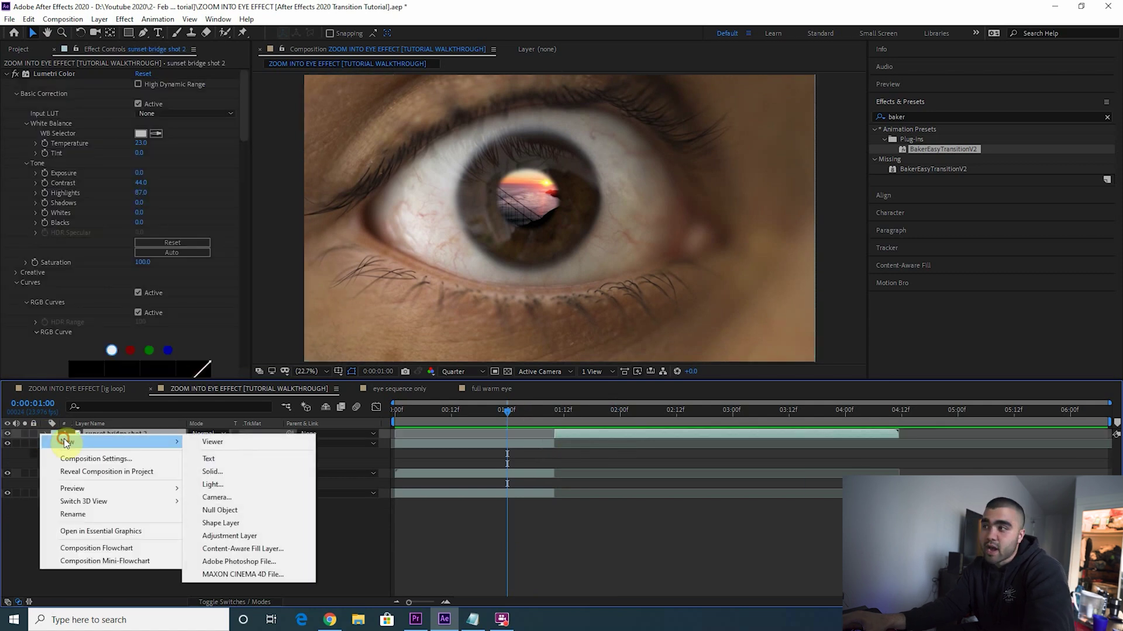
left_click(231, 537)
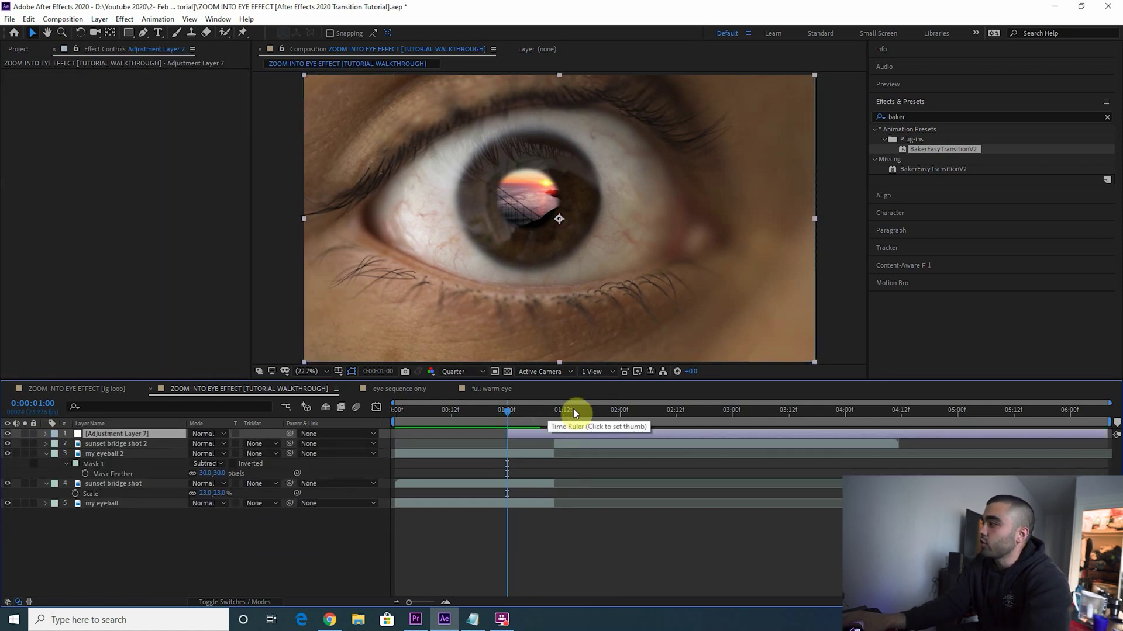
left_click_drag(573, 409, 501, 413)
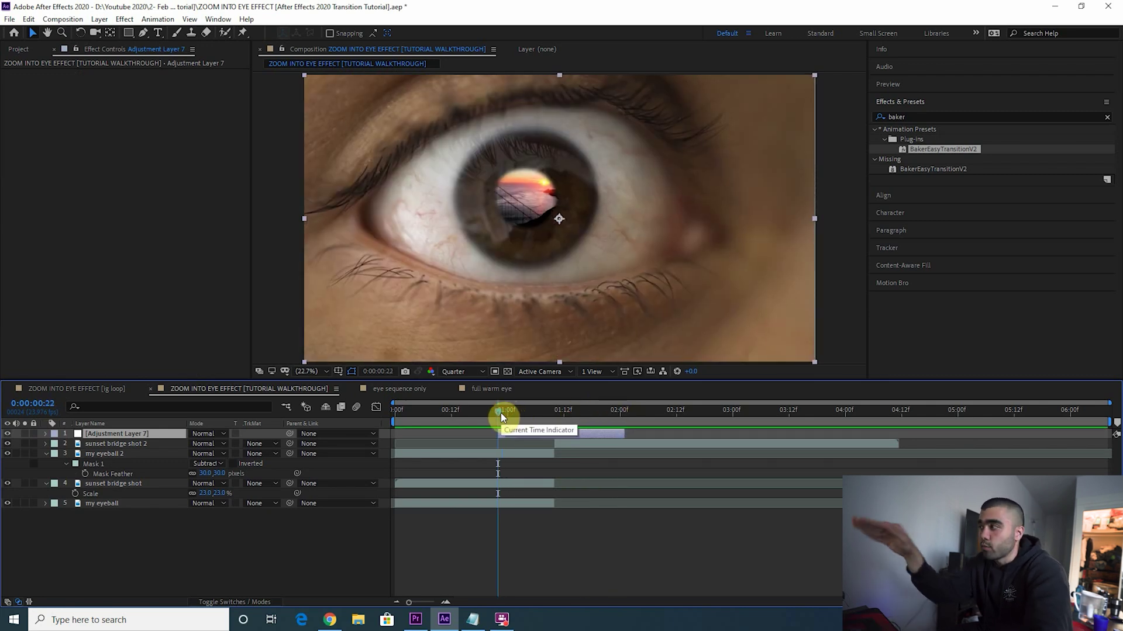
- Rename the new adjustment layer as zoom transition
right_click(108, 434)
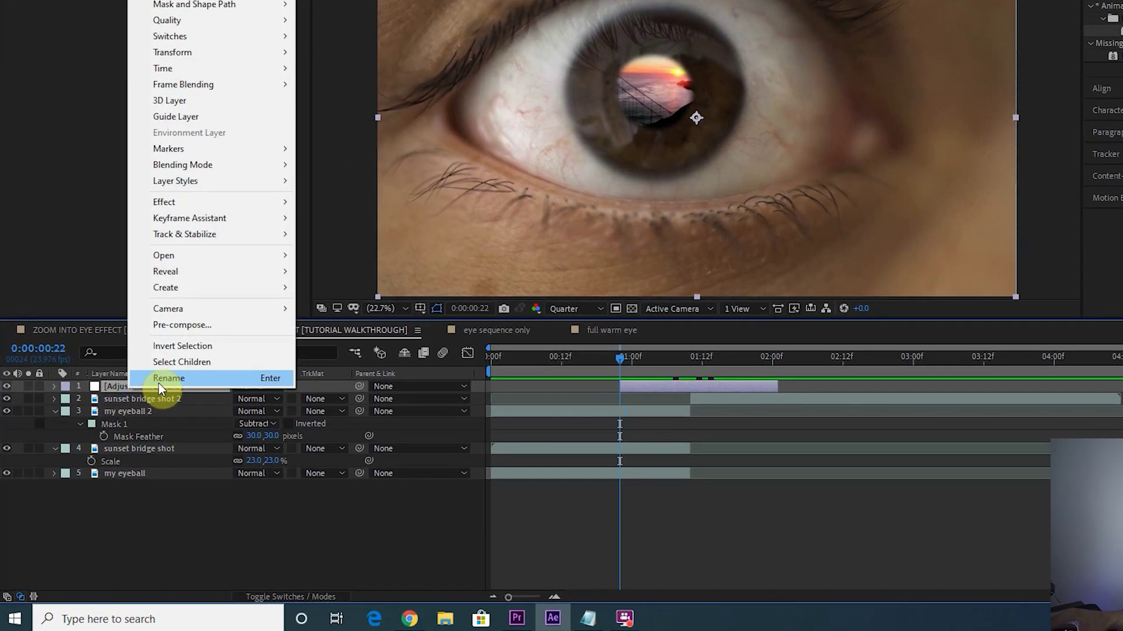
left_click(159, 383)
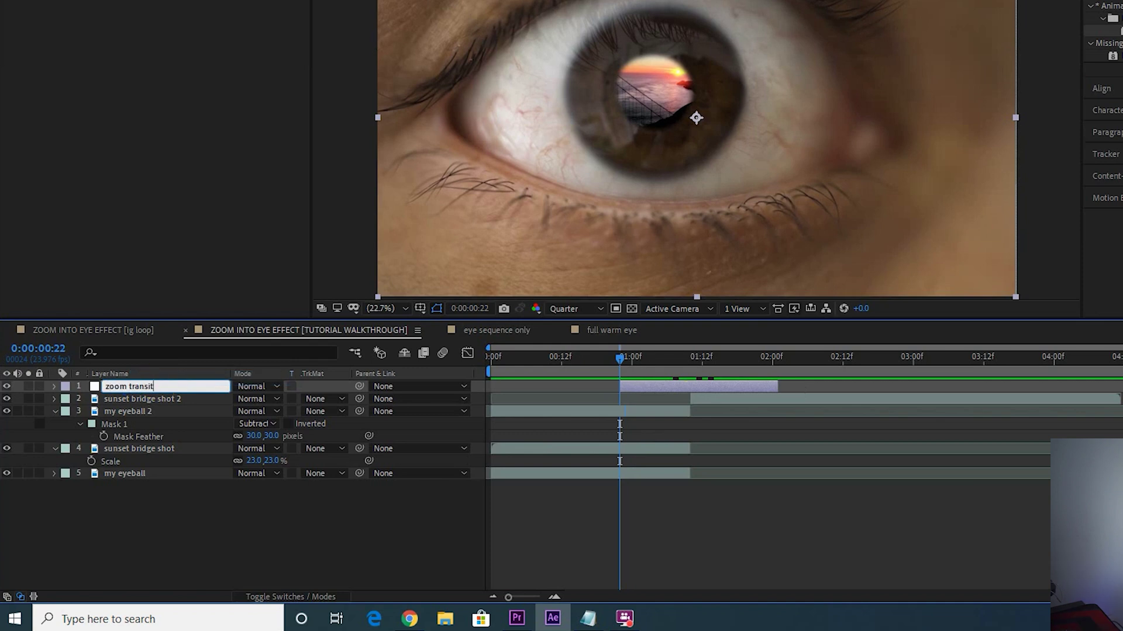
key("Return")
- Find the Motion Tile effect and apply it to the zoom transition layer
left_click(940, 116)
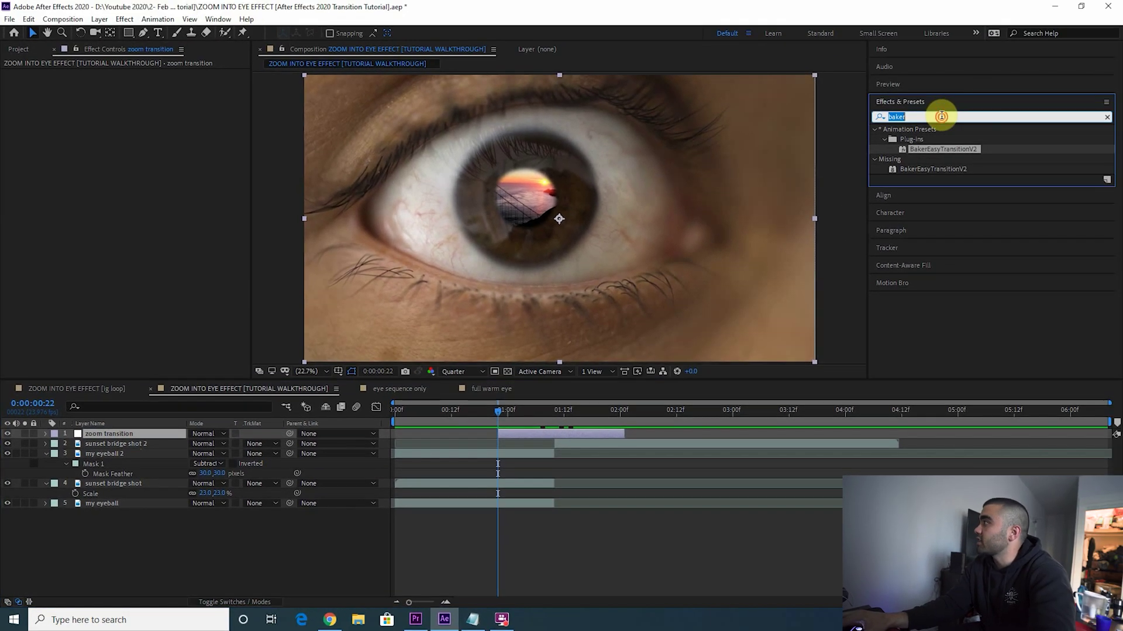
type("motion tile")
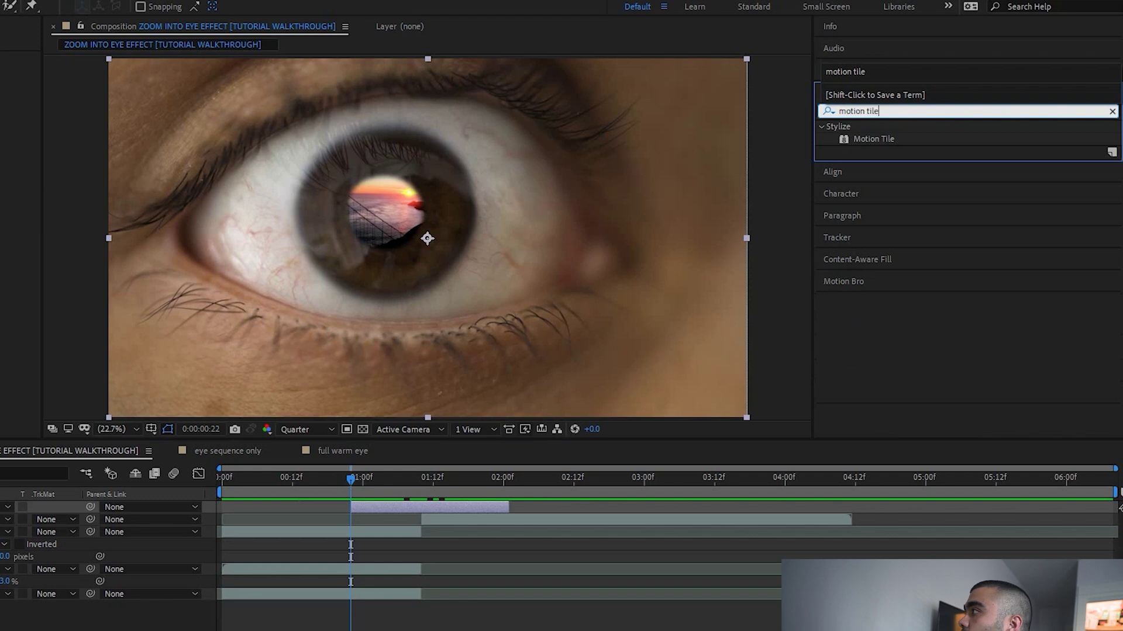
left_click_drag(877, 139, 412, 507)
- Set Motion Tile's Output Width and Output Height to 200 and enable Mirror Edges
left_click(142, 113)
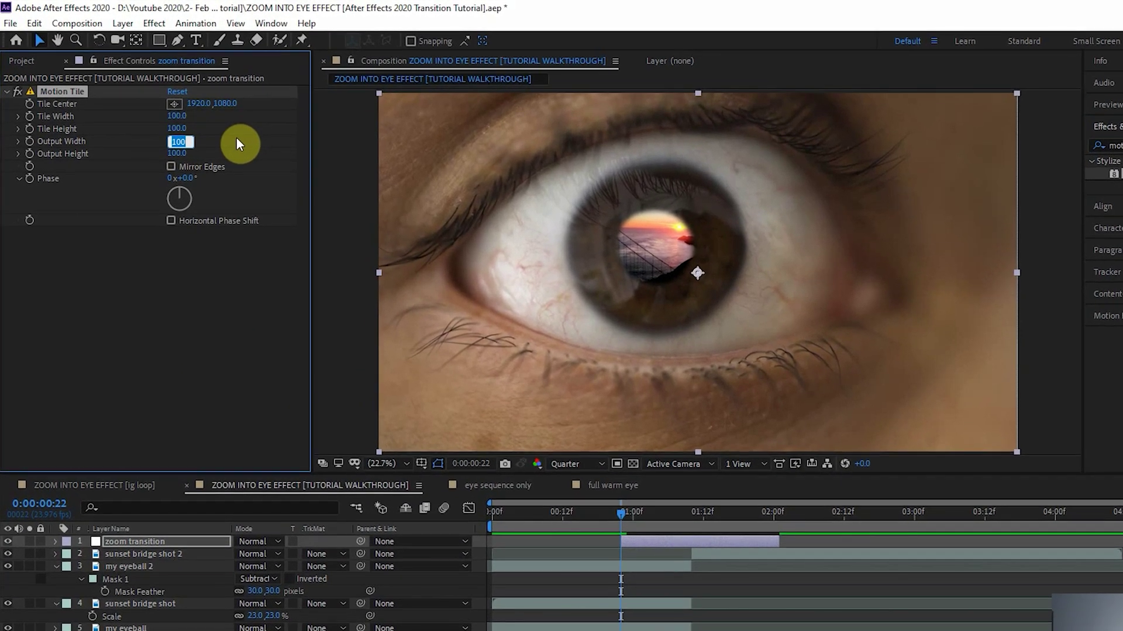
type("200")
left_click(175, 152)
type("2")
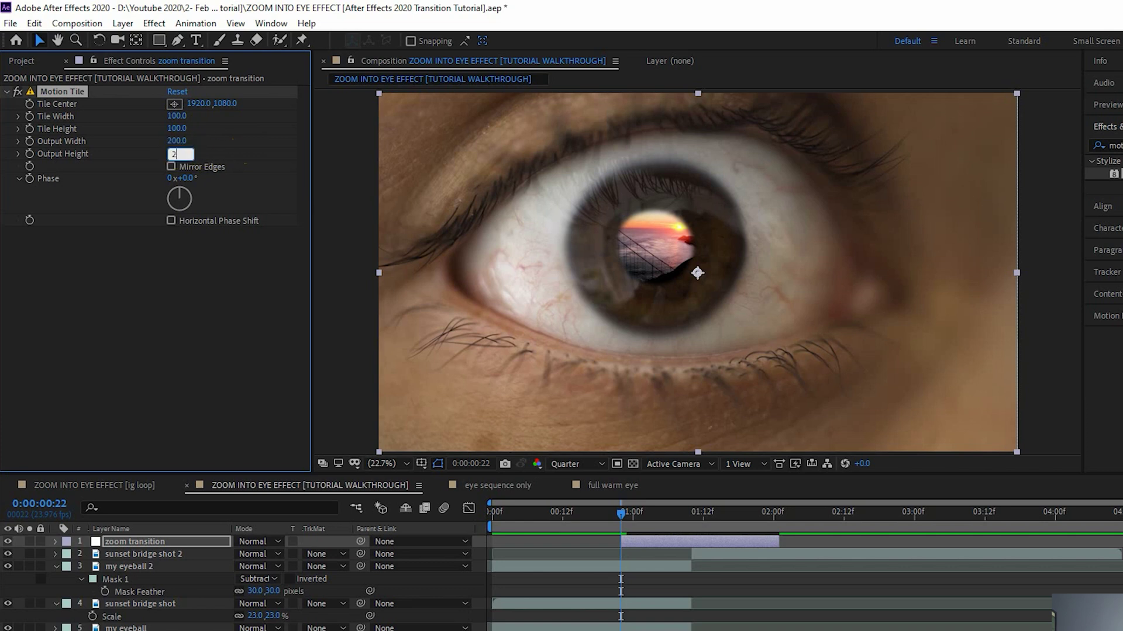
type("00")
left_click(170, 167)
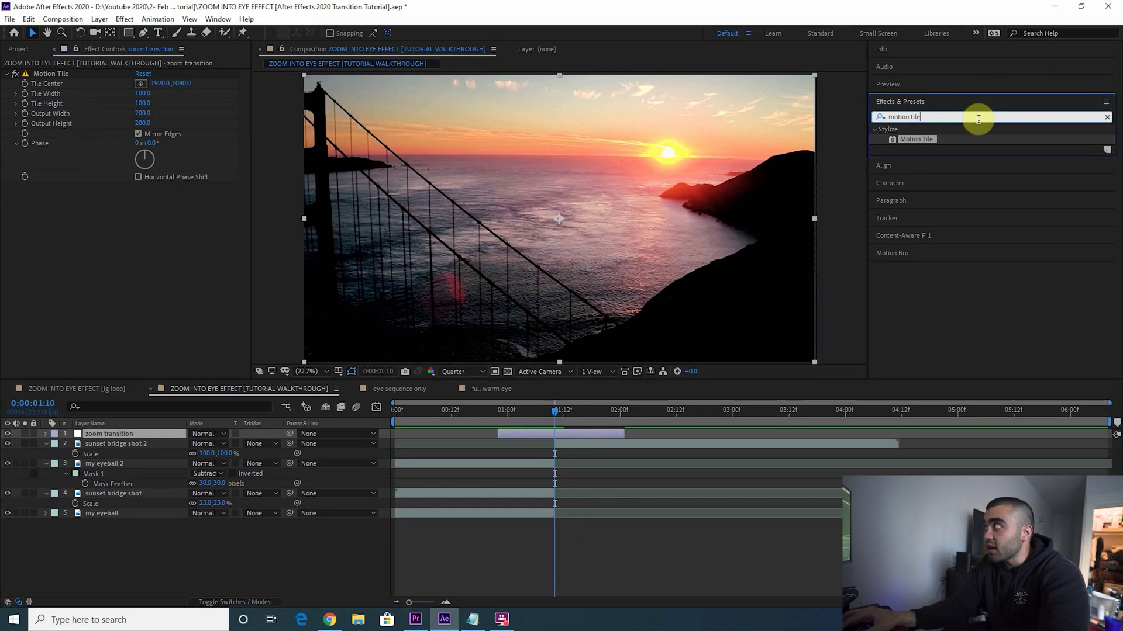
- Find the Transform effect and apply it to the zoom transition layer
left_click(977, 118)
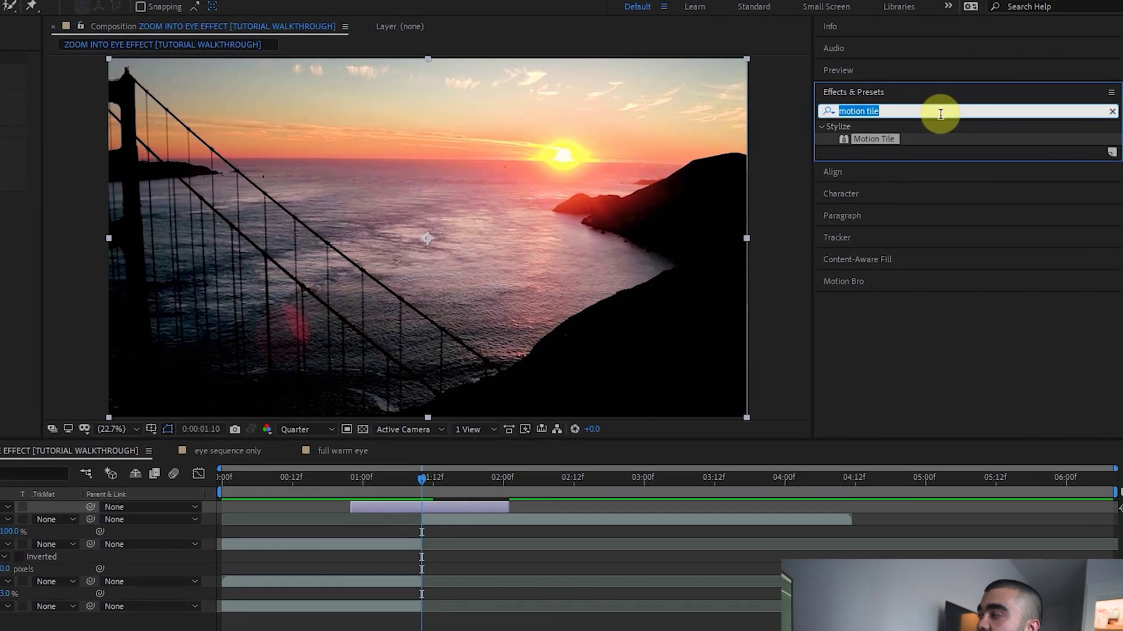
type("transform")
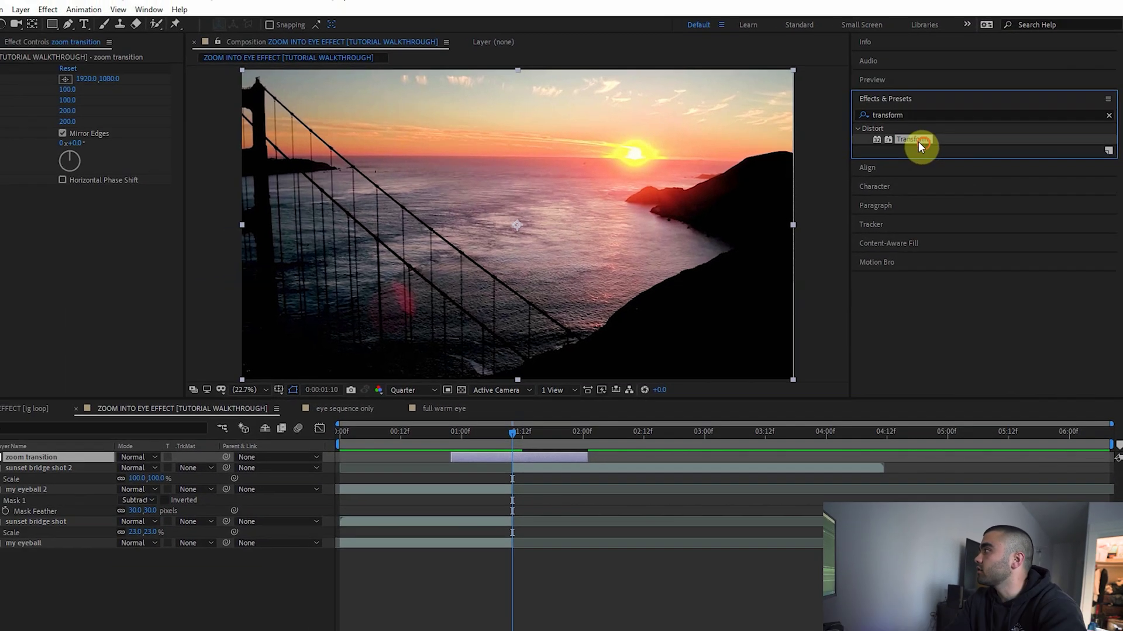
left_click_drag(884, 139, 68, 271)
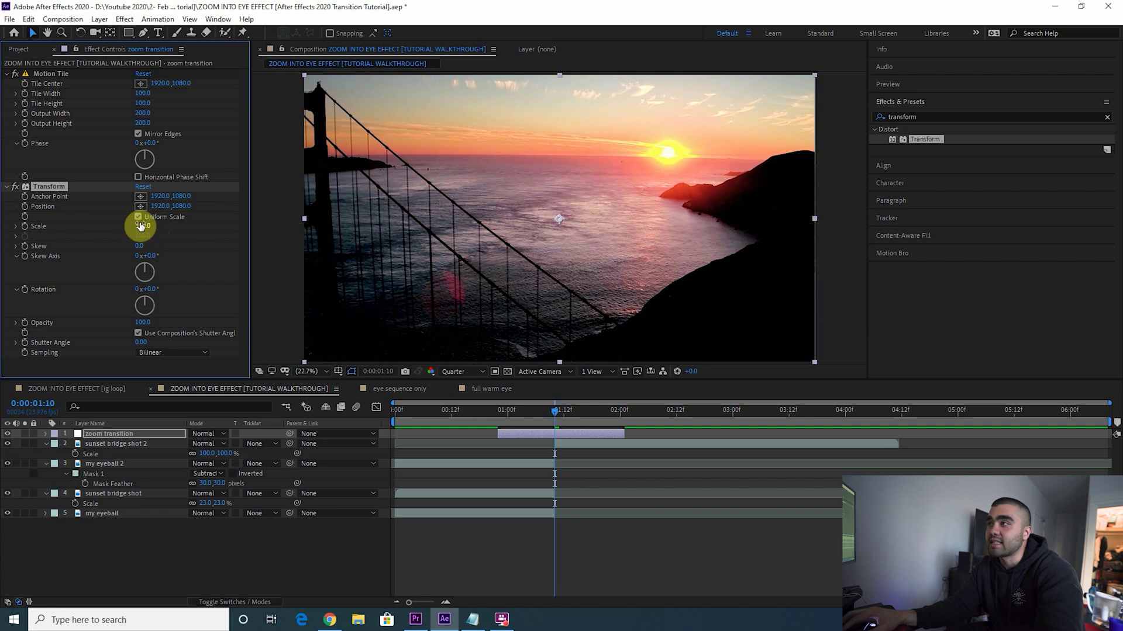
- Start keyframing Transform's Scale at 100 at 0:00:00:22 and reveal the zoom transition layer's keyframes
left_click_drag(146, 231, 130, 226)
key("ctrl+z")
left_click_drag(556, 413, 497, 414)
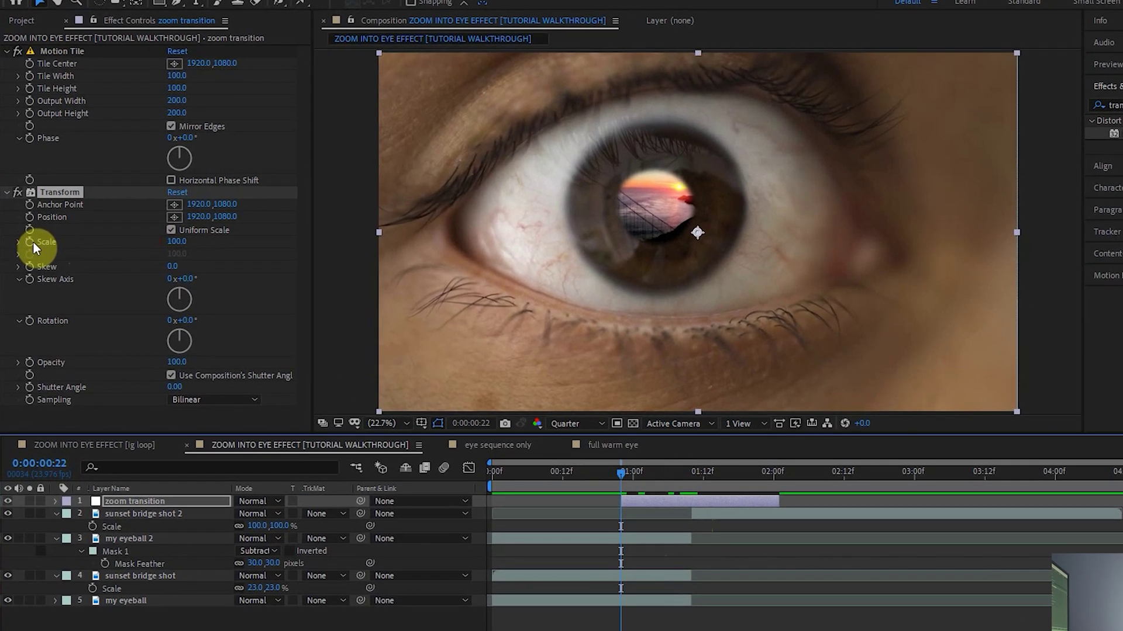
left_click(28, 227)
left_click(29, 242)
key("u")
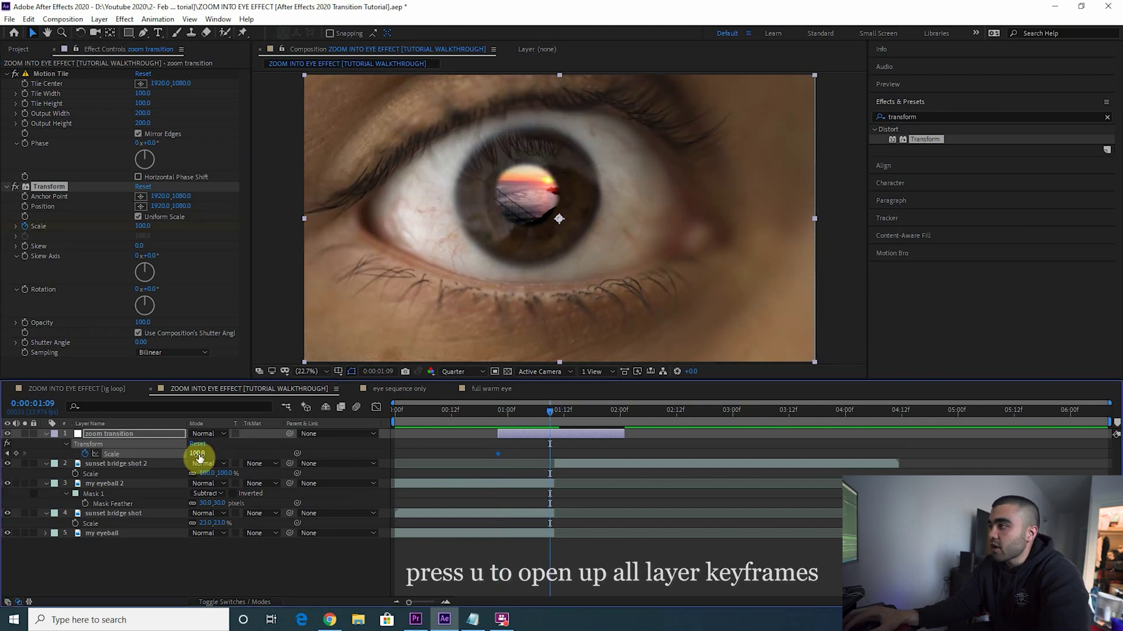
- Set a Transform Scale keyframe of 300 at 0:00:01:09 and check the zoom back to its start
left_click_drag(197, 453, 308, 446)
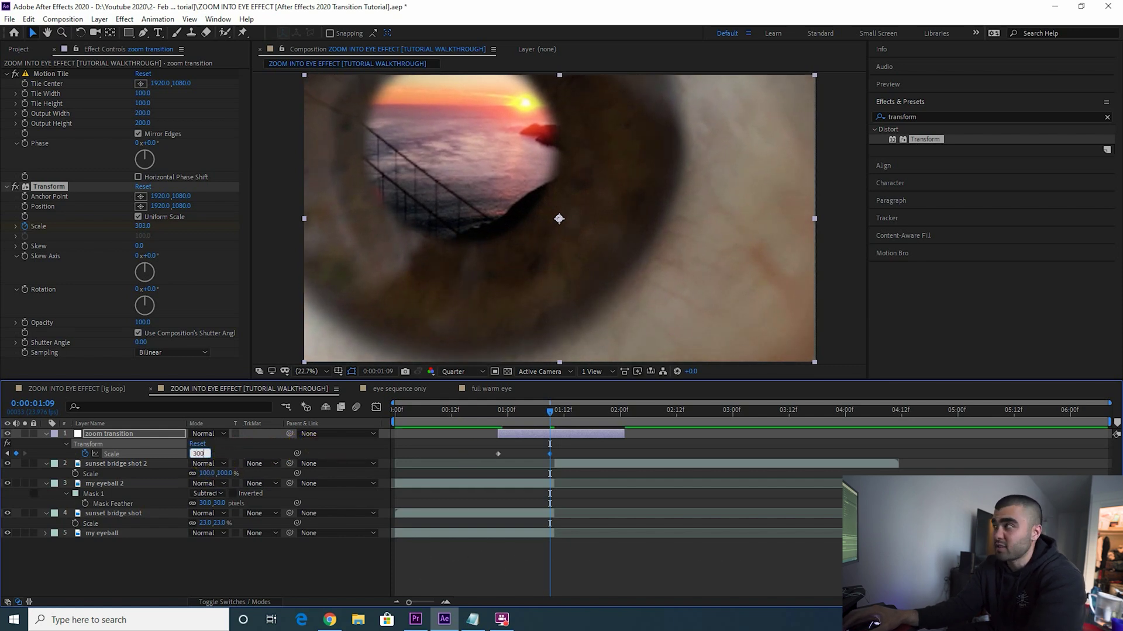
left_click(286, 437)
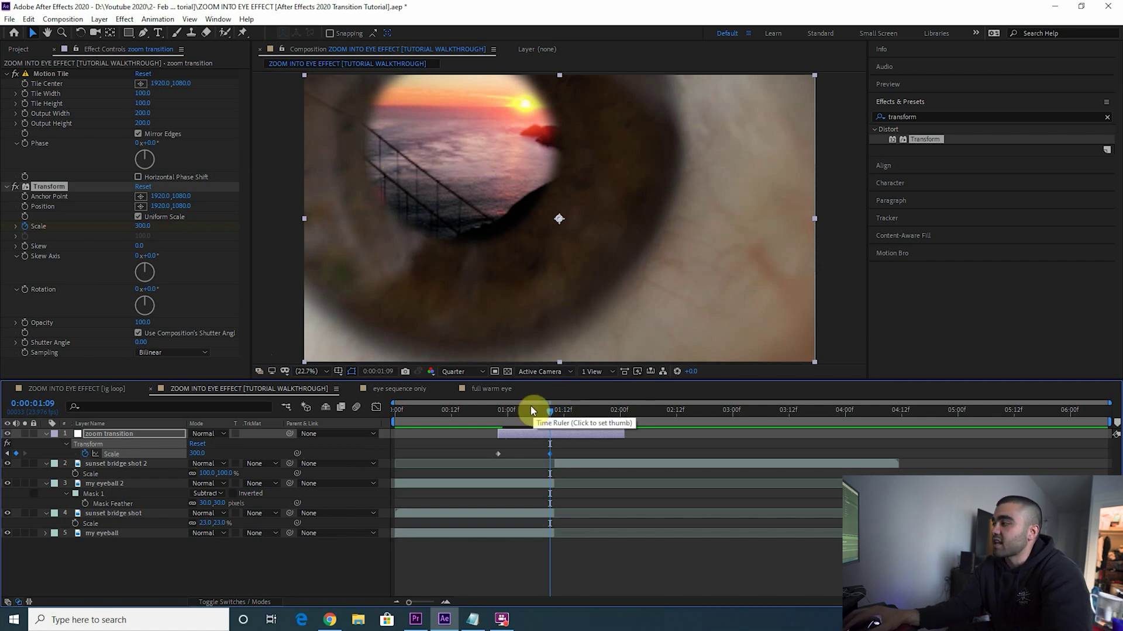
left_click_drag(547, 411, 499, 416)
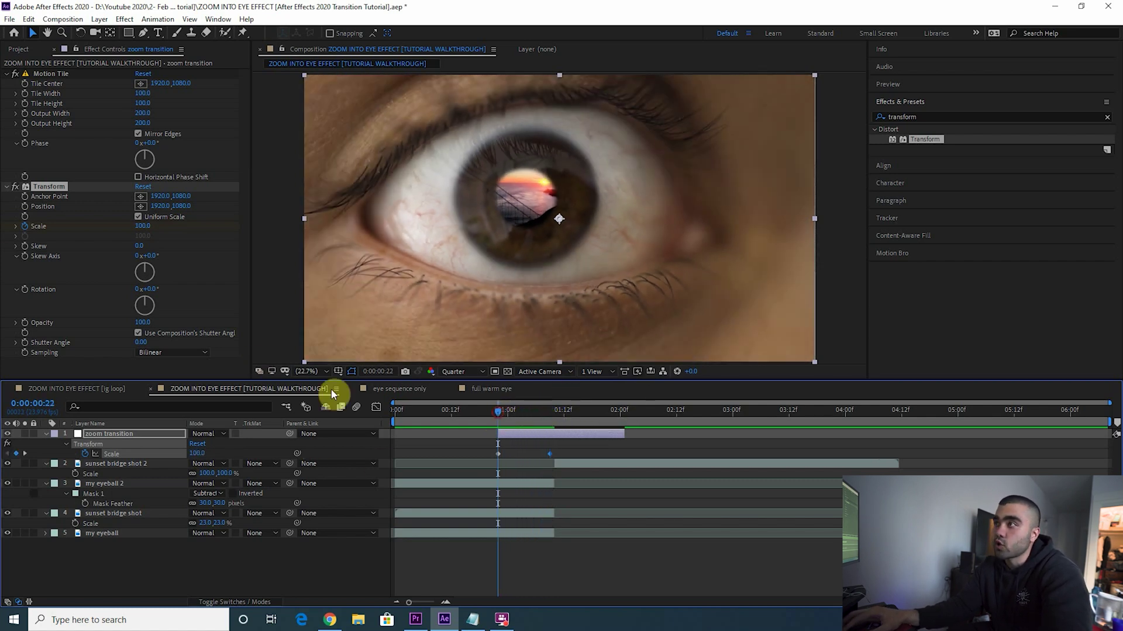
- Start keyframing Transform's Position at 0:00:00:22, and centre the pupil at 0:00:01:09 by setting Position to 2660, 1632
left_click_drag(532, 417, 497, 420)
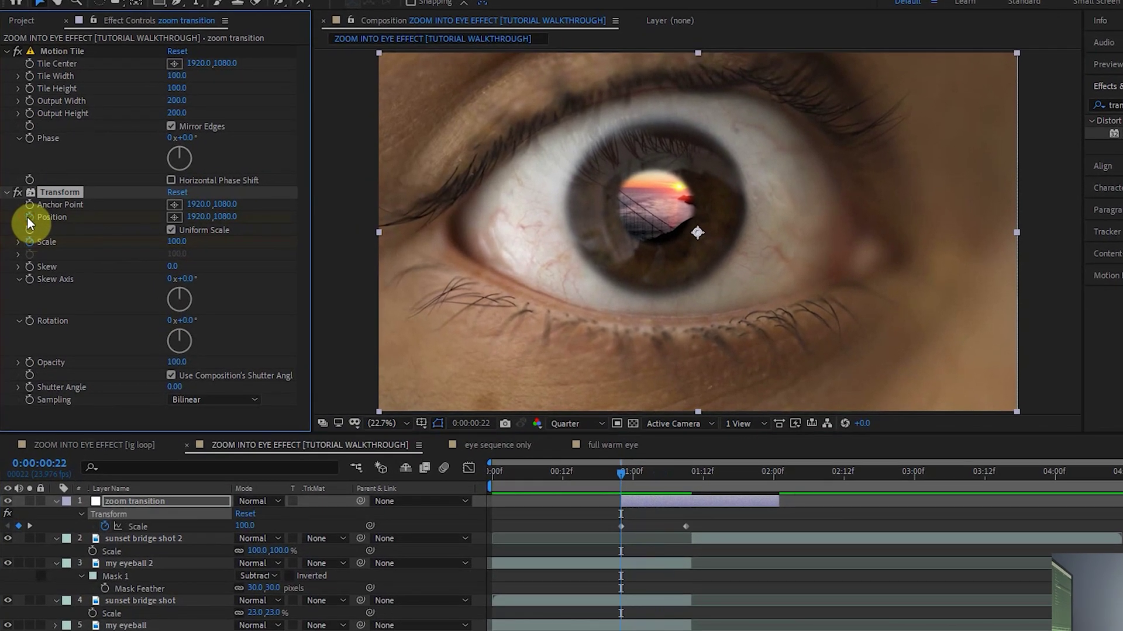
left_click(27, 217)
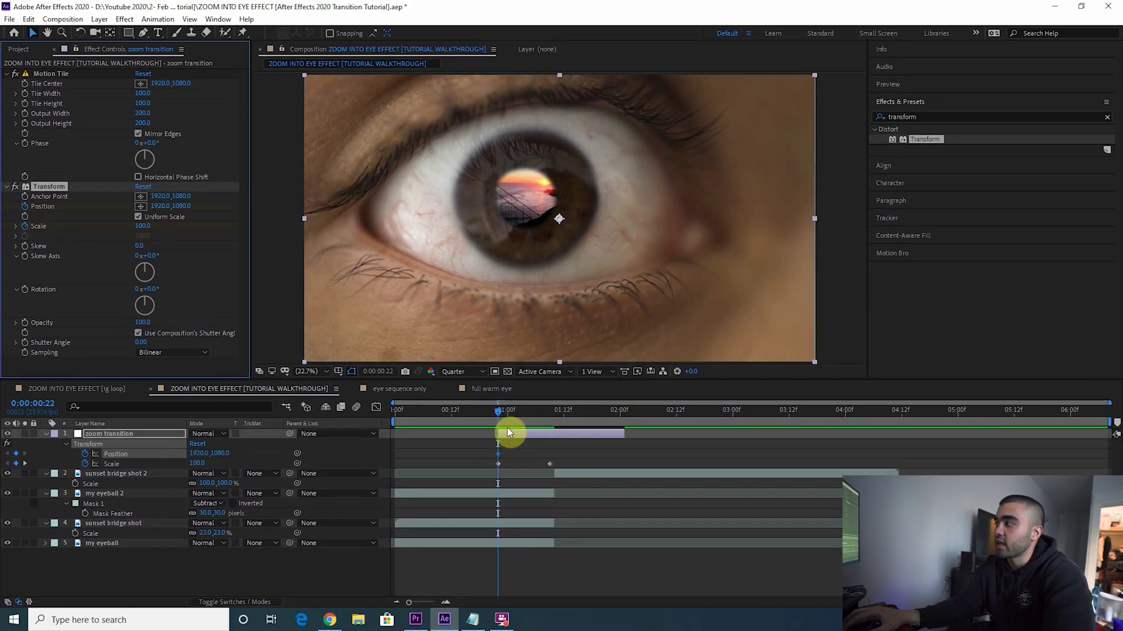
left_click_drag(510, 413, 549, 424)
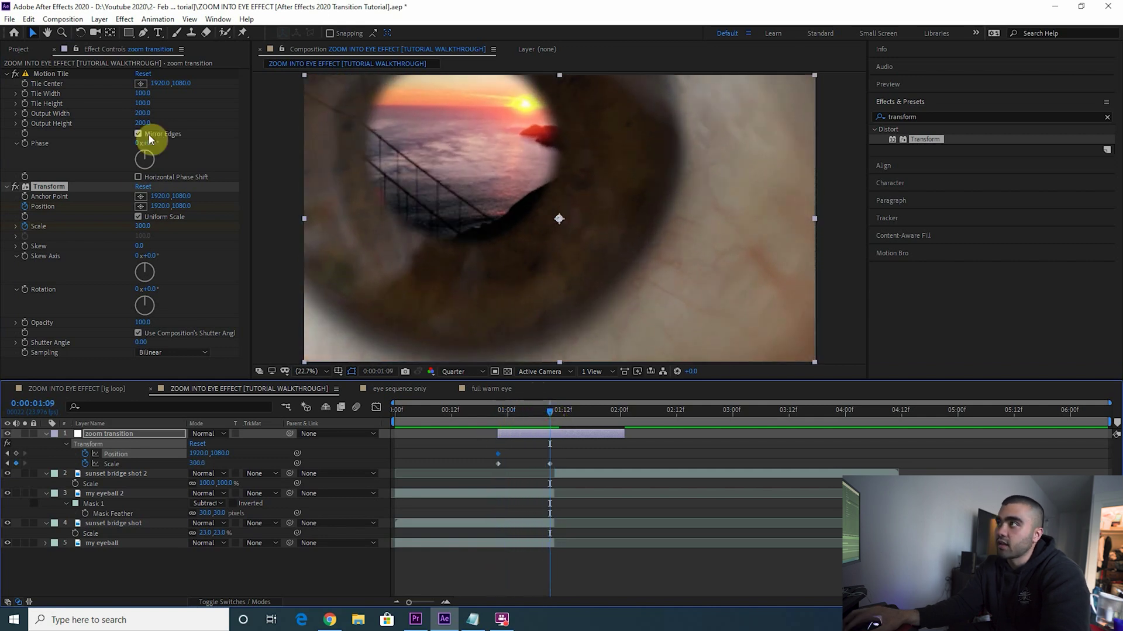
left_click_drag(201, 455, 577, 468)
left_click_drag(220, 454, 458, 489)
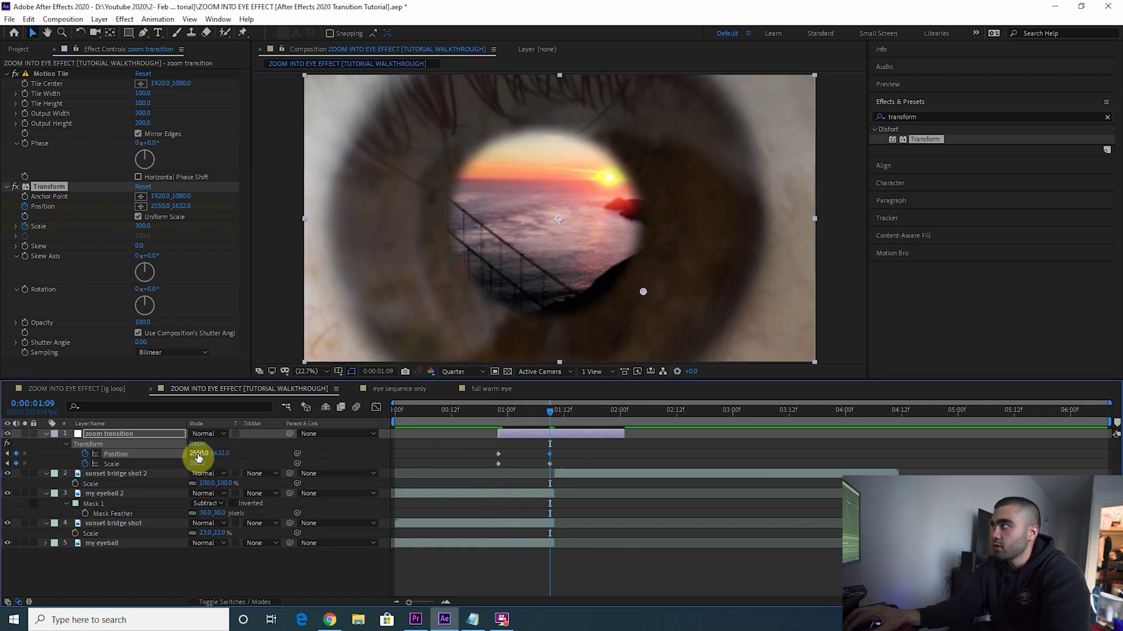
left_click_drag(199, 458, 263, 456)
- Set Transform's Scale to 100 at 0:00:01:10, the first frame of the full sunset bridge shot
left_click(552, 412)
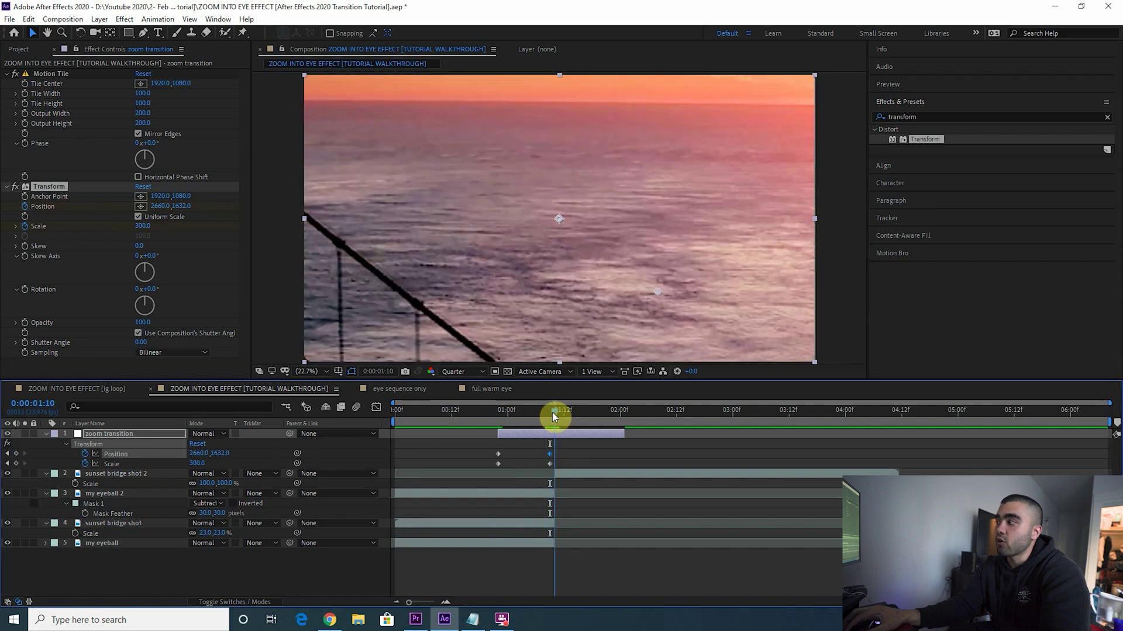
left_click(550, 413)
left_click(553, 413)
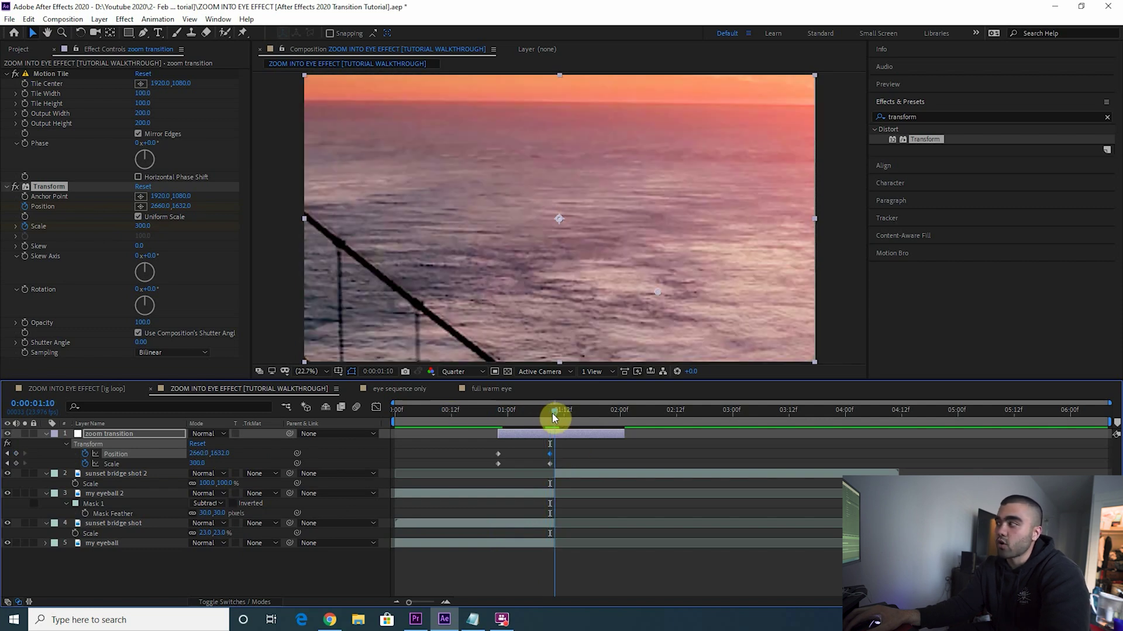
left_click(196, 464)
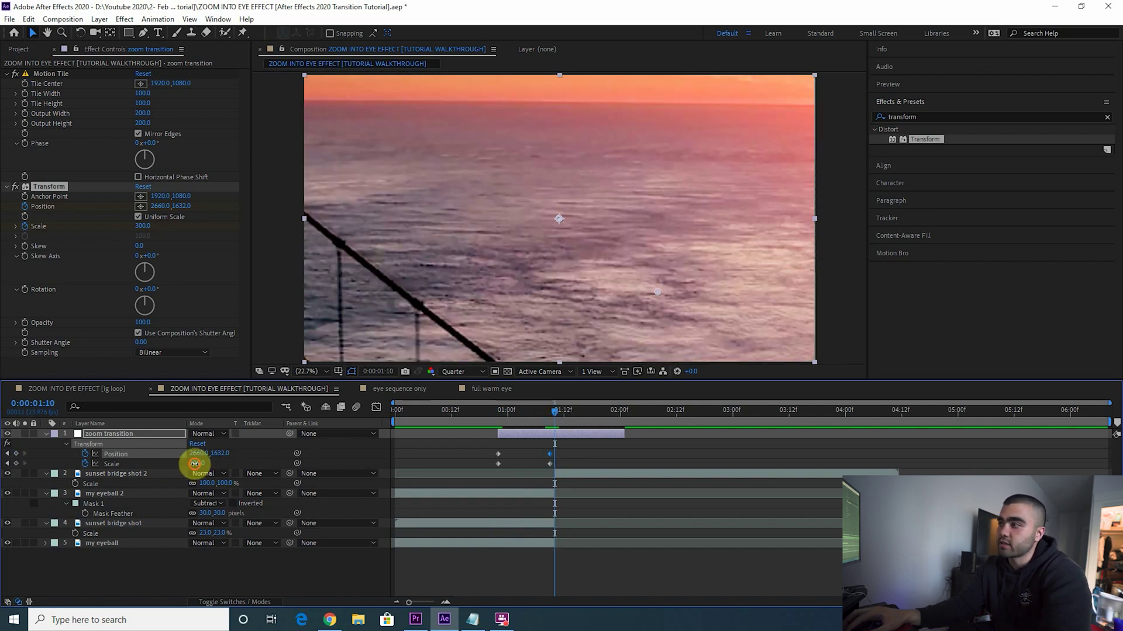
type("100")
key("Return")
- Set Transform's Position to 1920, 1080 at 0:00:01:10
left_click(199, 454)
type("1")
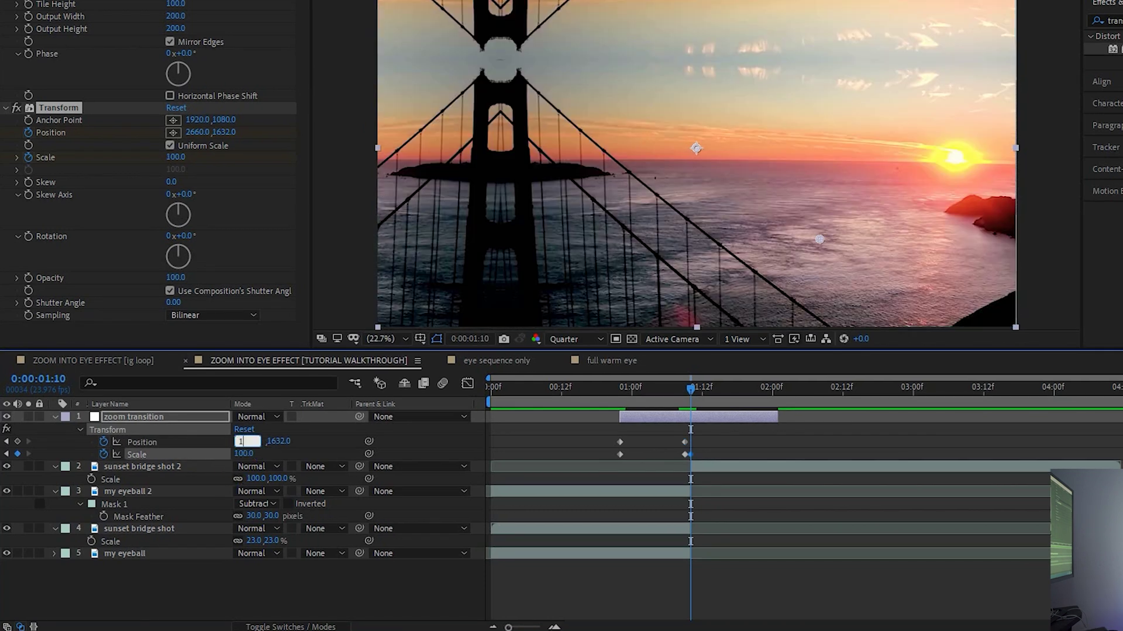
type("920")
key("Return")
left_click(250, 443)
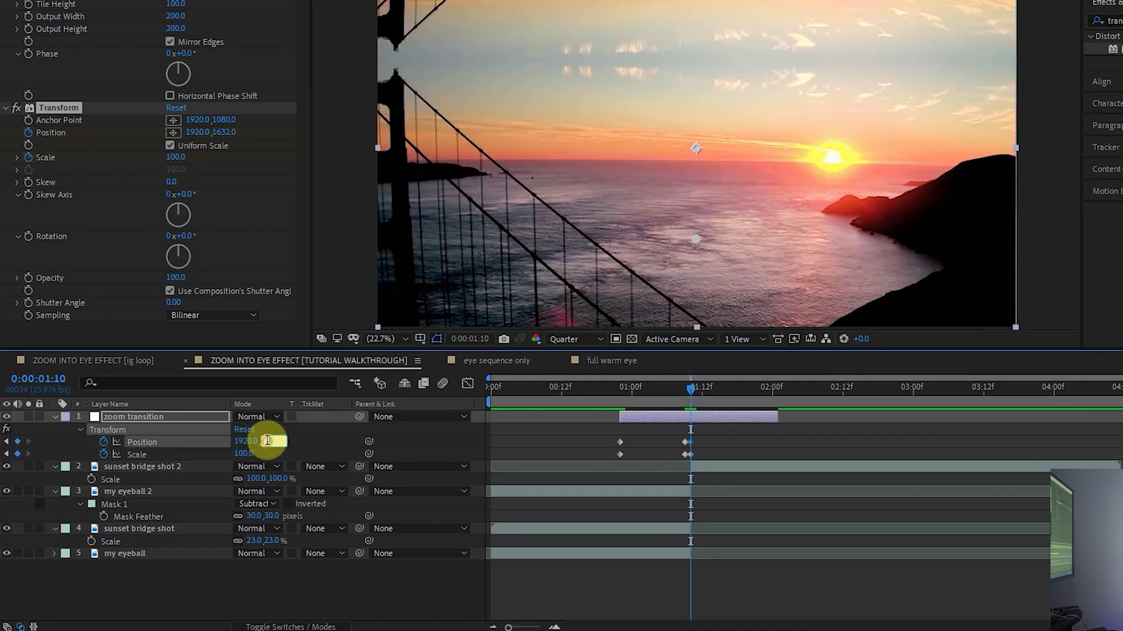
type("1080")
key("Return")
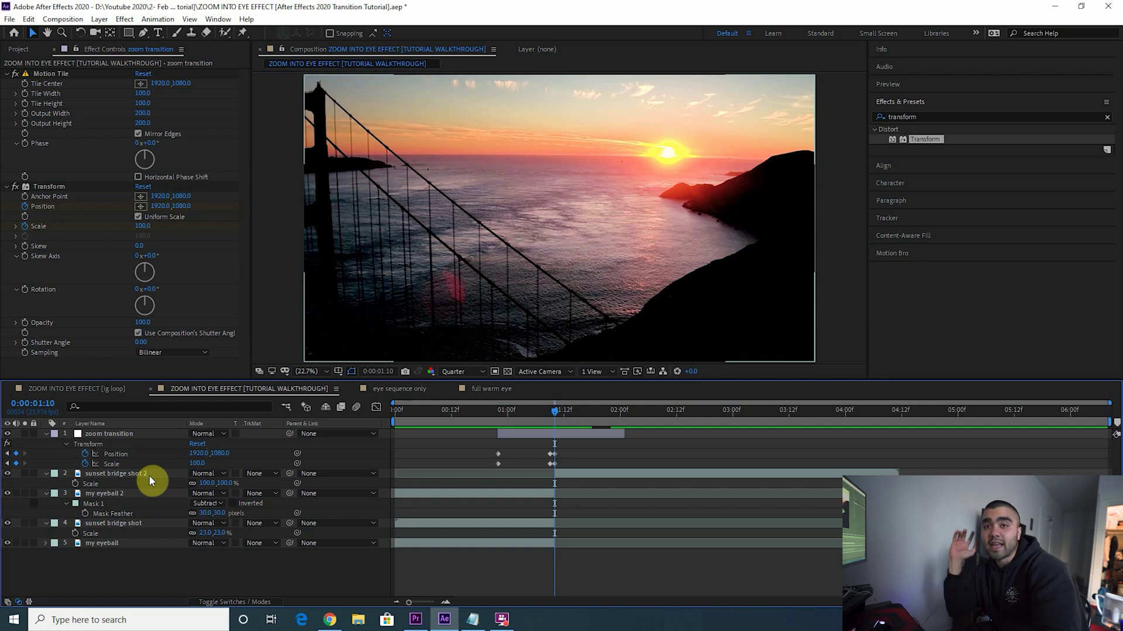
- Reduce the Transform Scale keyframe at 0:00:01:10 to 73
left_click_drag(198, 463, 193, 463)
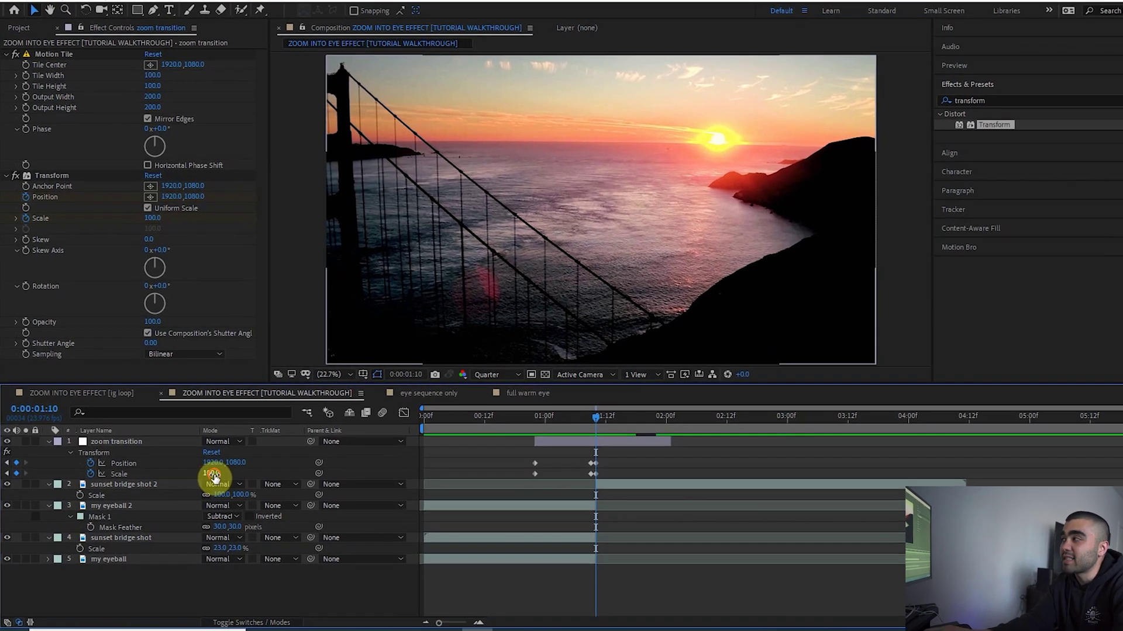
left_click_drag(238, 497, 226, 497)
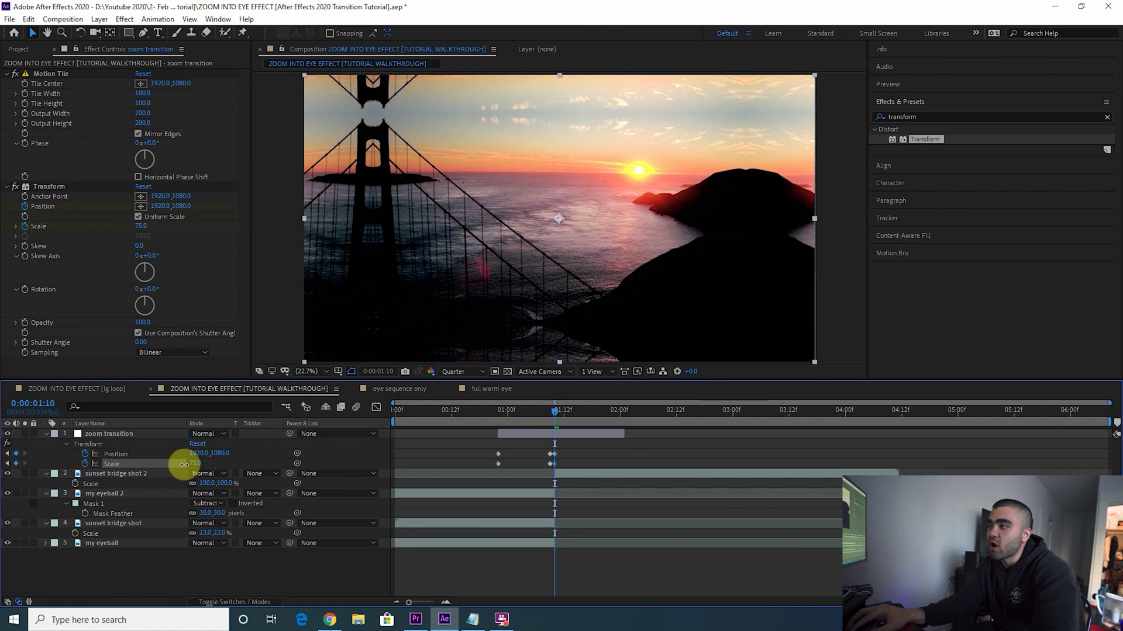
mouse_move(184, 464)
left_mouse_down()
mouse_move(176, 459)
mouse_move(185, 464)
left_mouse_up()
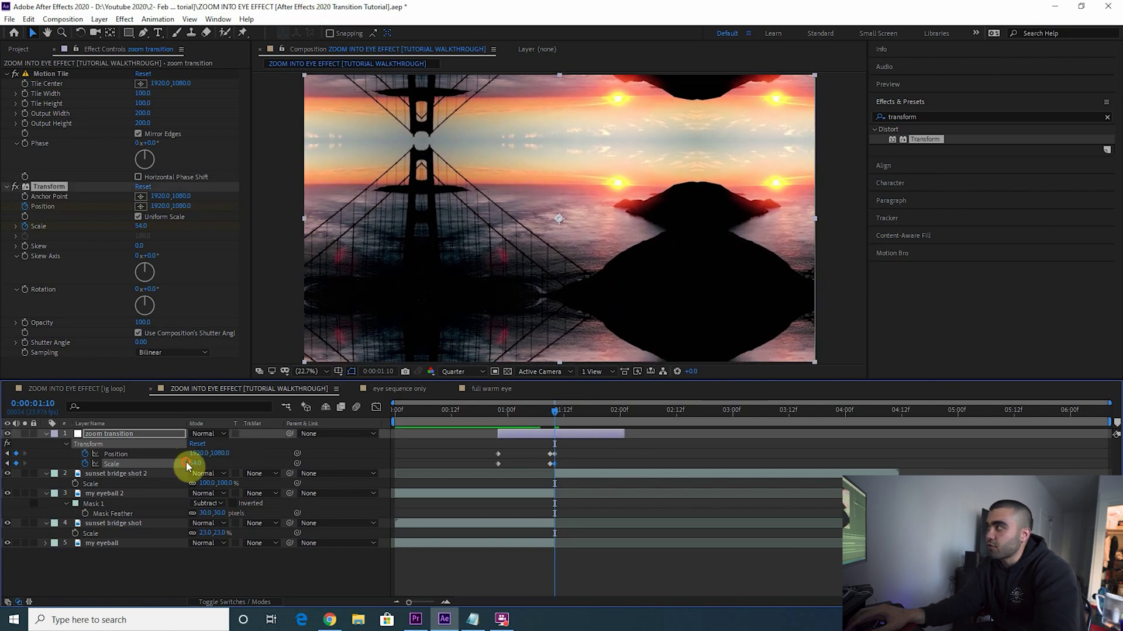
key("ctrl+z")
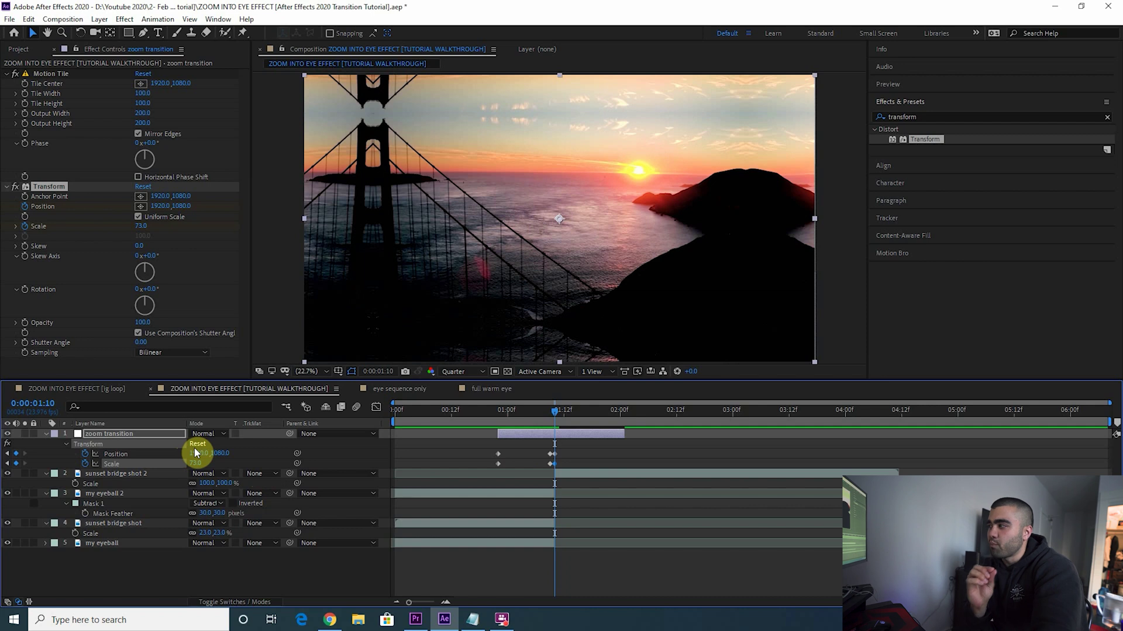
- At 0:00:02:00, set Transform's Scale to 100 and keyframe Position at 1920, 1080, and play back the zoom
left_click_drag(554, 412, 616, 420)
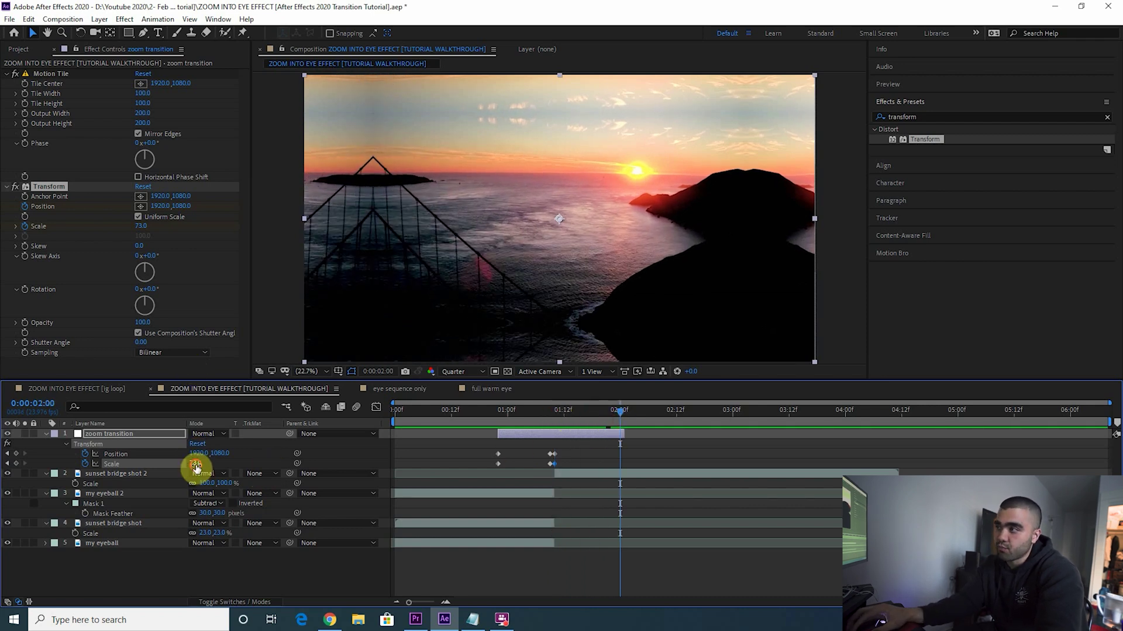
key("Return")
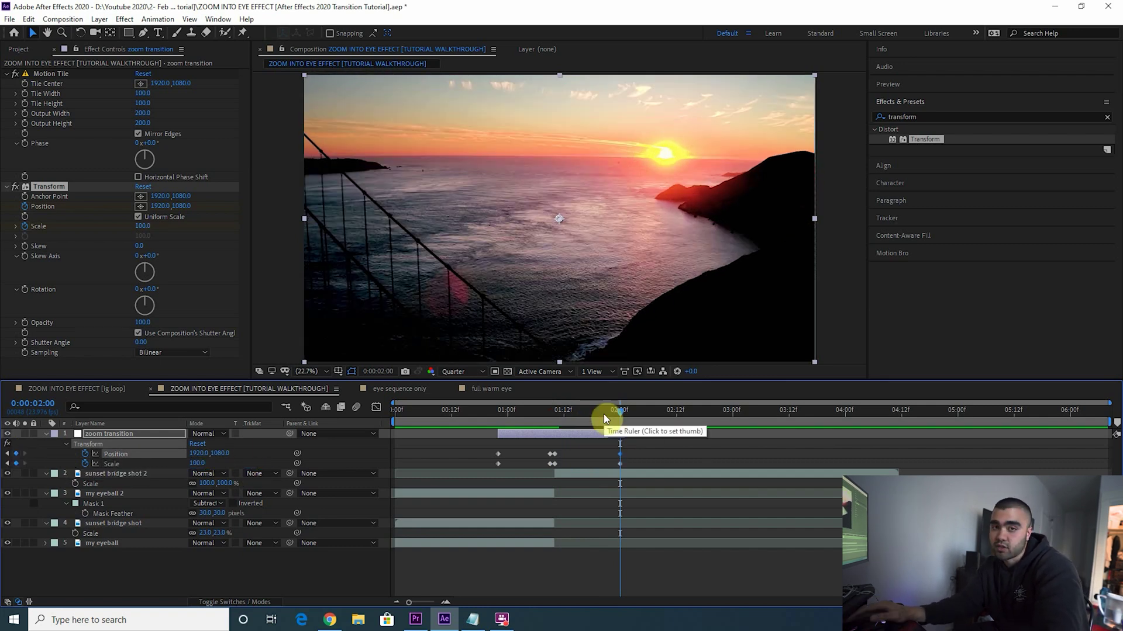
left_click_drag(604, 414, 451, 410)
key("space")
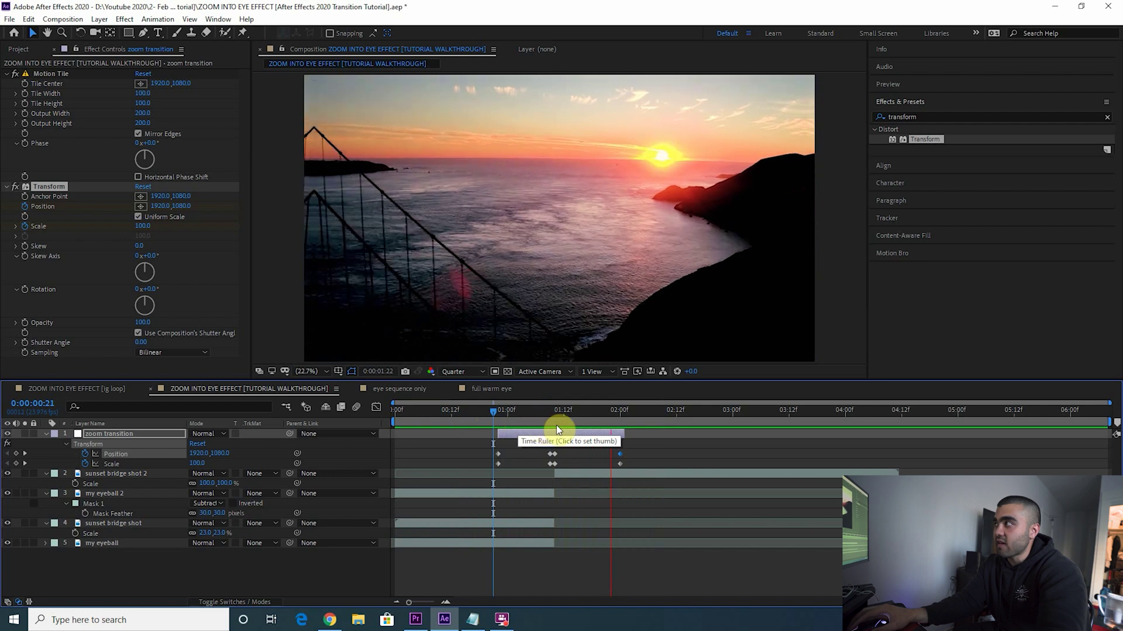
- Apply Easy Ease Out to the first Position and Scale keyframes at 0:00:00:22
left_click(506, 471)
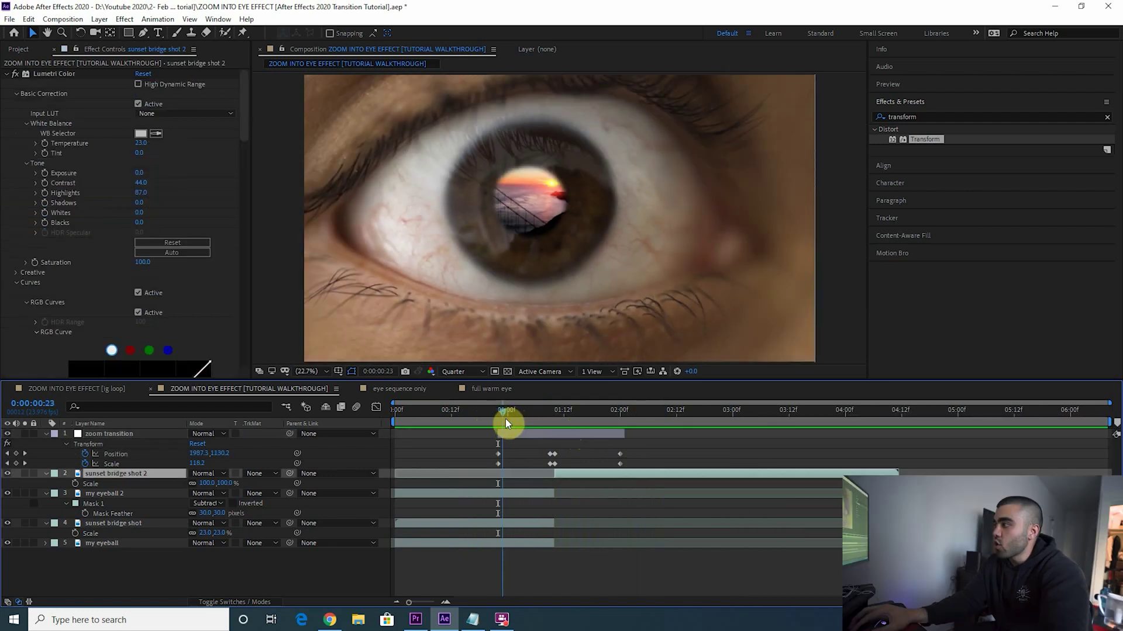
left_click(498, 453)
right_click(498, 452)
mouse_move(544, 595)
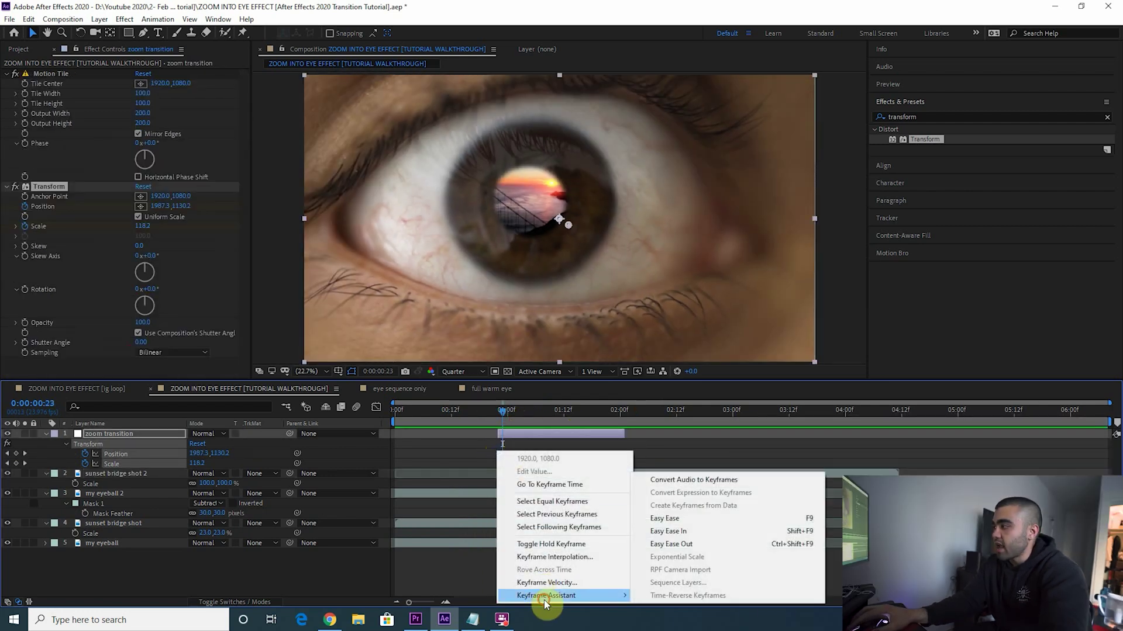
left_click(723, 545)
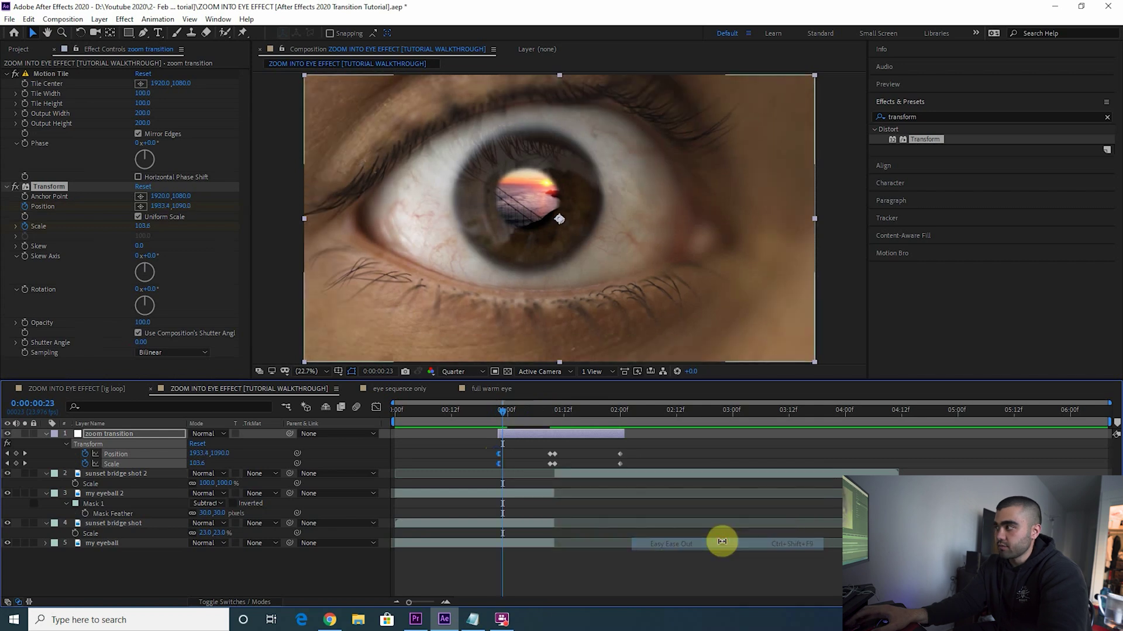
- Apply Easy Ease In to the last Position and Scale keyframes at 0:00:02:00
left_click_drag(616, 449, 624, 468)
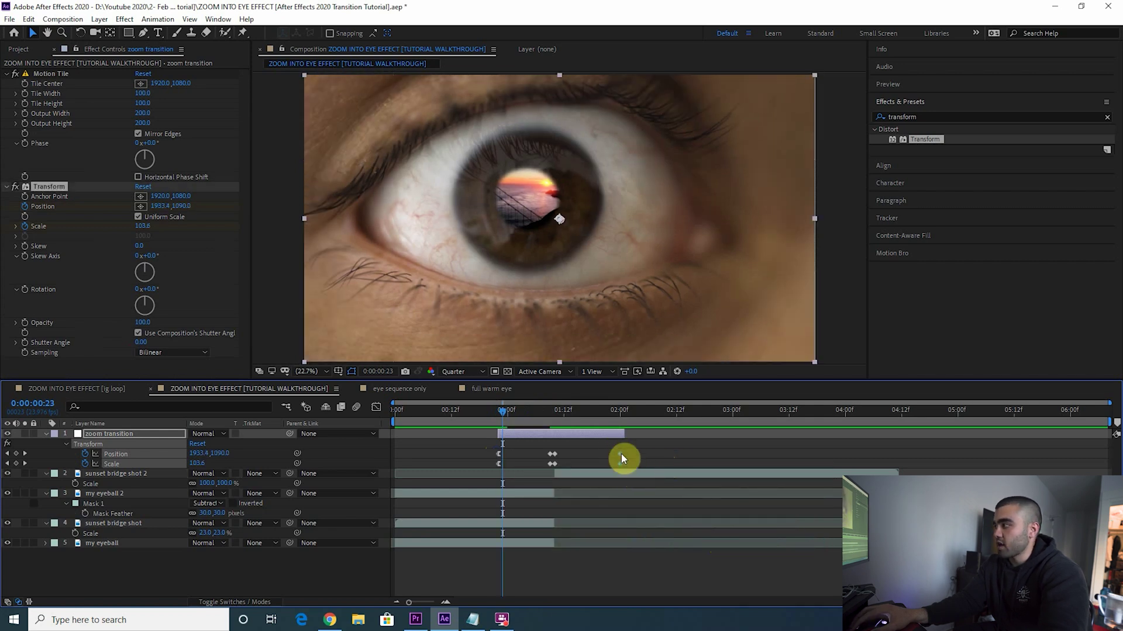
right_click(620, 454)
left_click(669, 596)
left_click(793, 534)
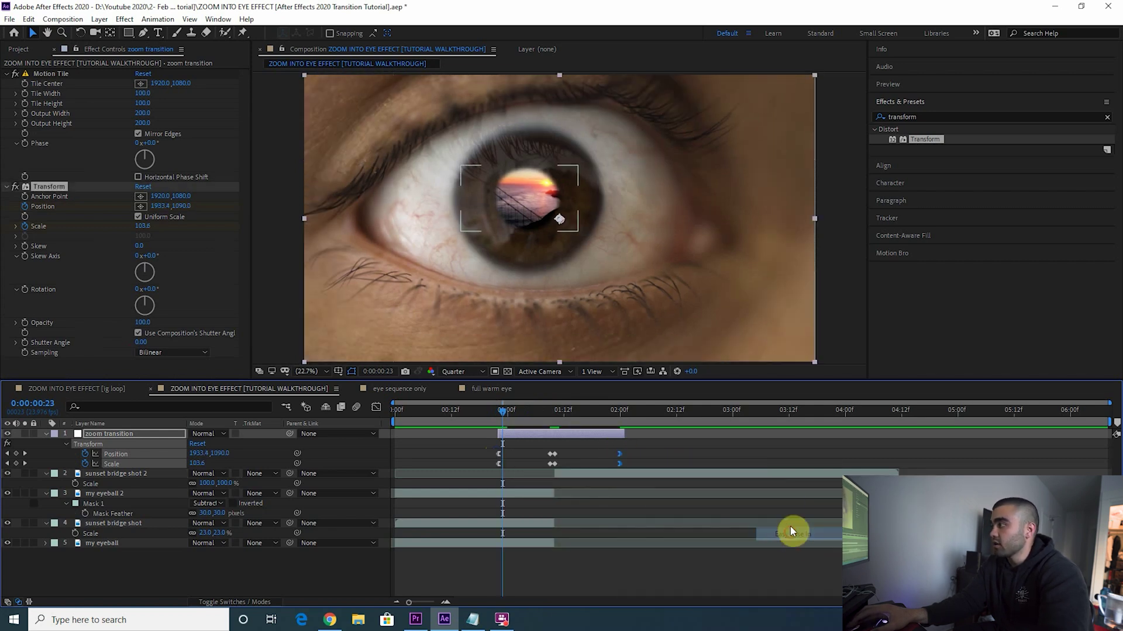
- Play back the eased zoom transition from shortly before its first keyframes
left_click(465, 412)
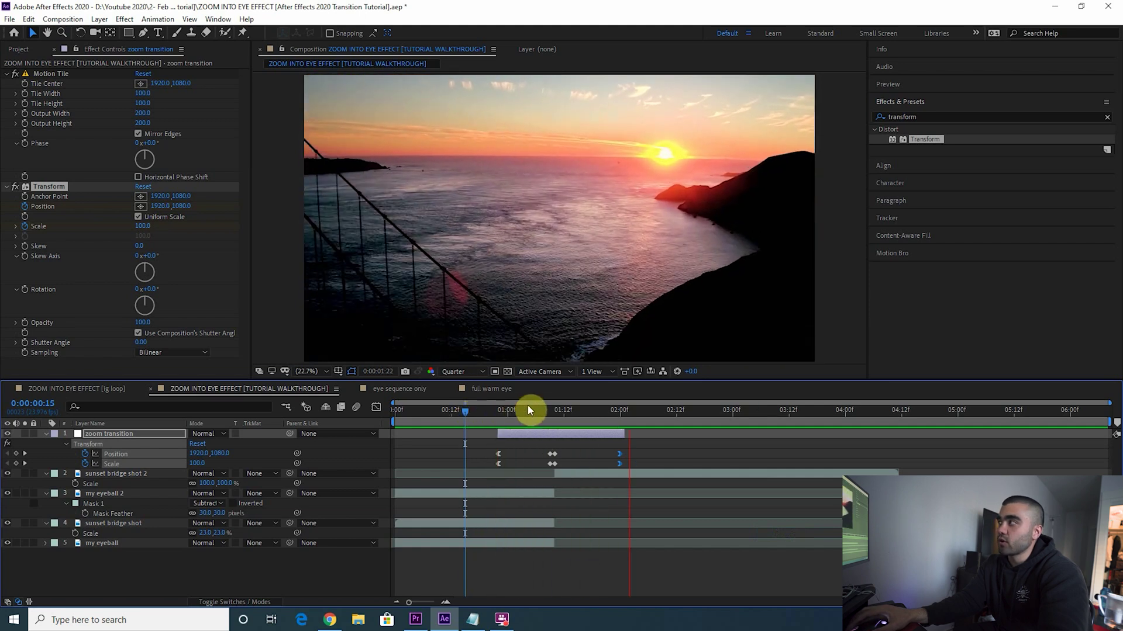
left_click_drag(548, 416, 436, 412)
key("space")
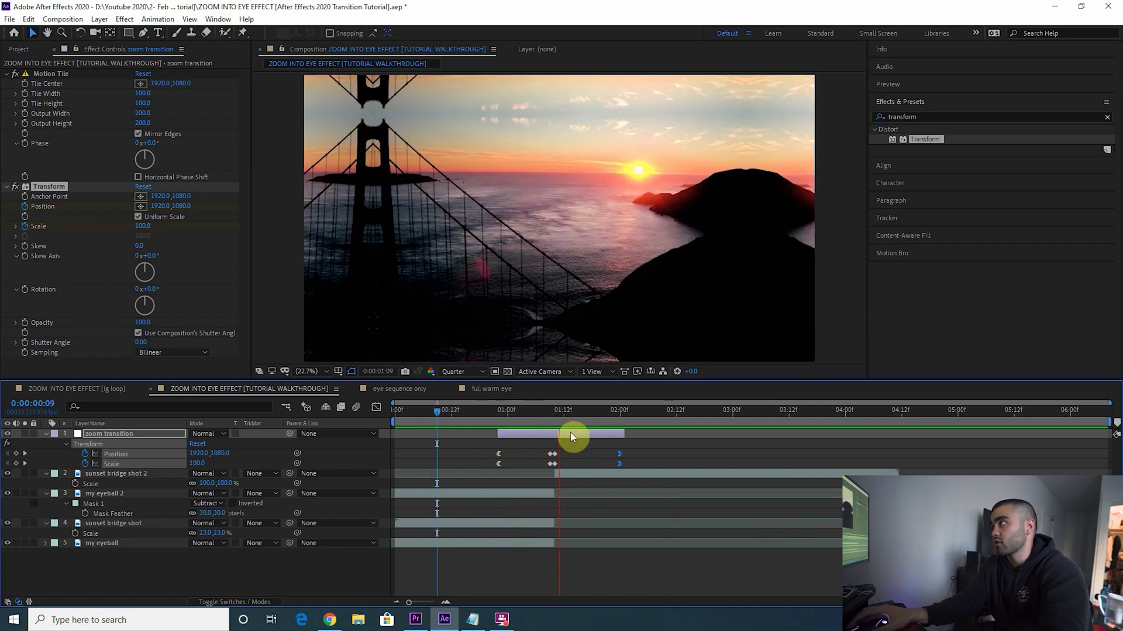
left_click(504, 416)
- Apply Easy Ease In to the Scale keyframe at 0:00:01:09 and open Scale's curve in the Graph Editor
left_click(550, 464)
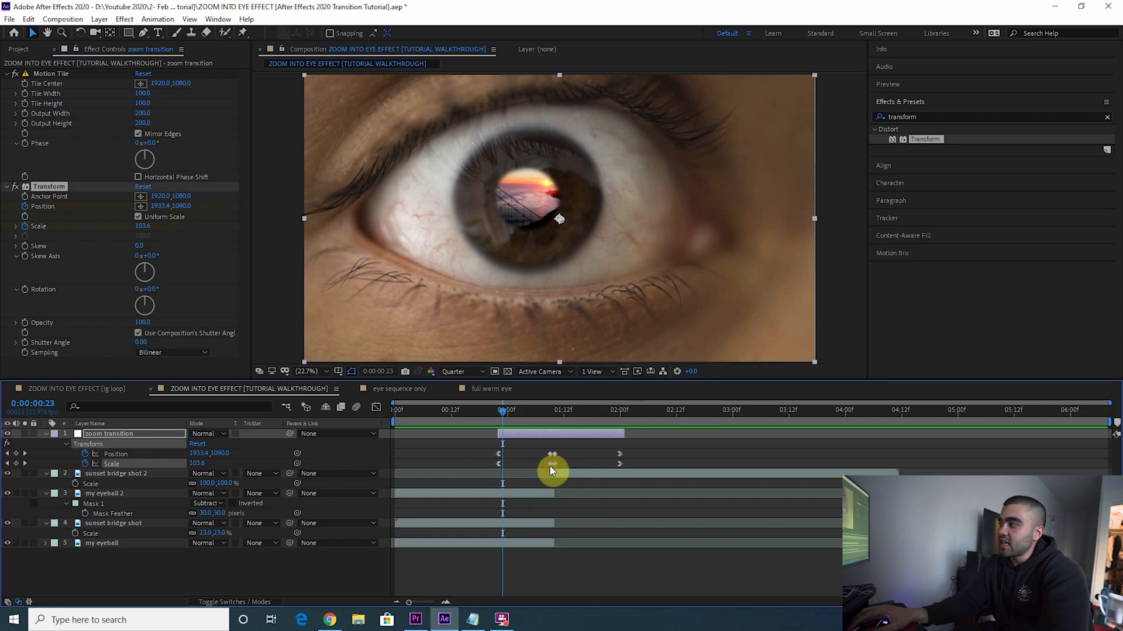
right_click(550, 466)
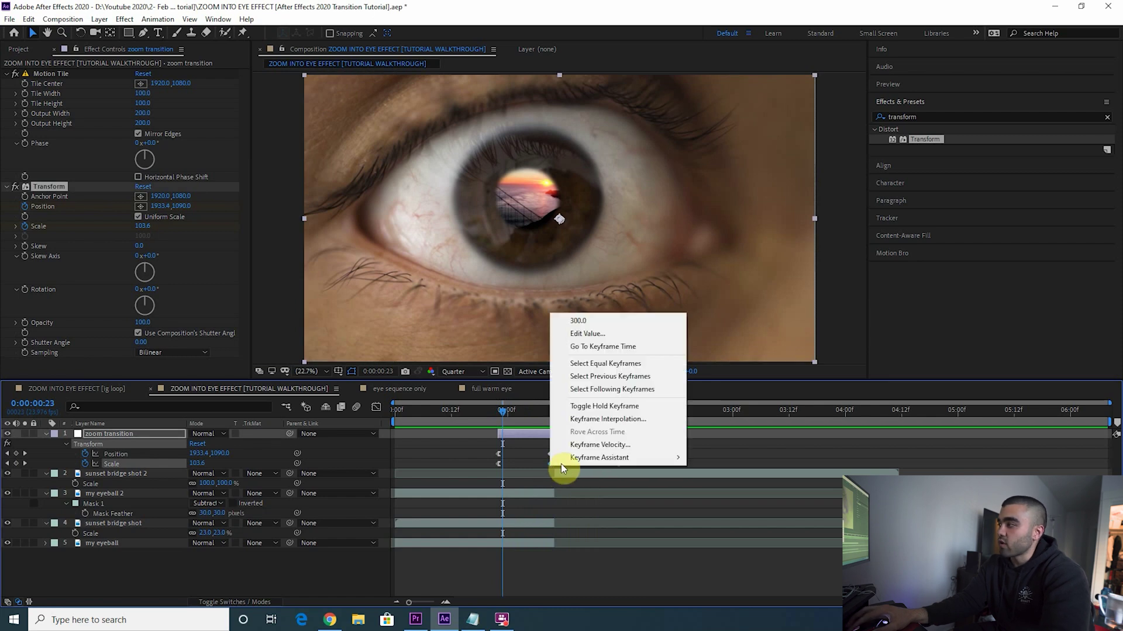
mouse_move(570, 461)
left_click(756, 510)
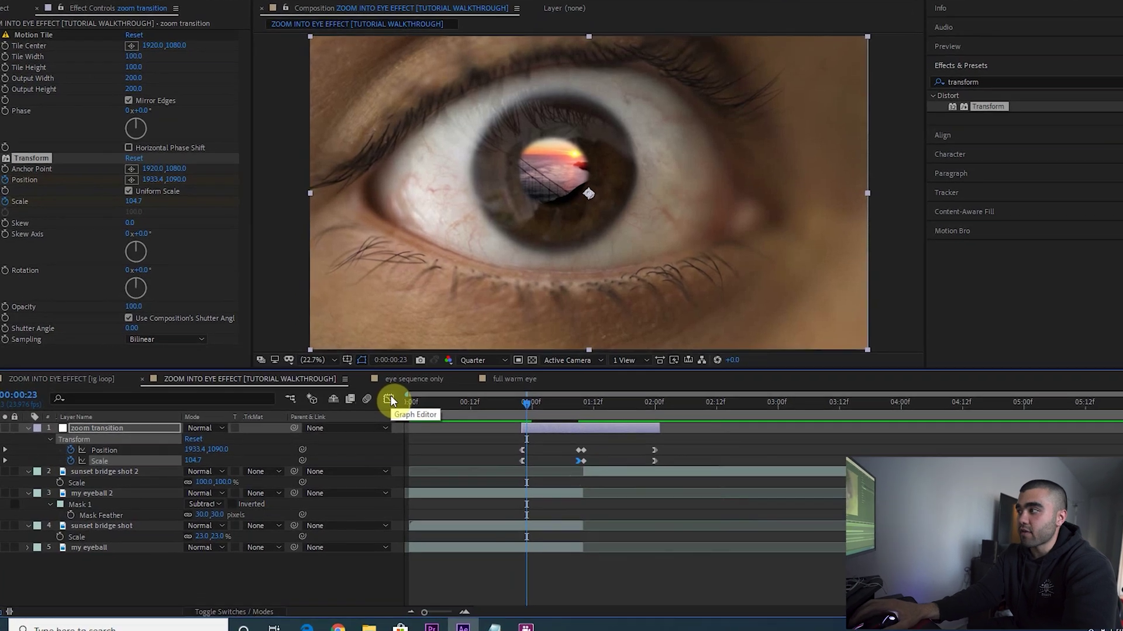
left_click(389, 399)
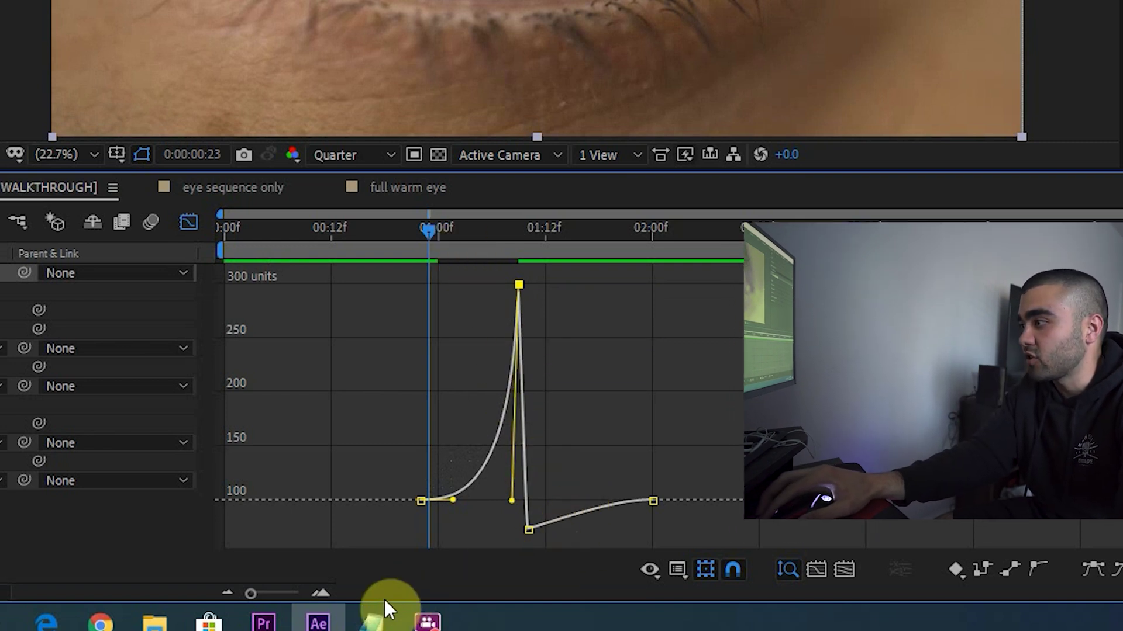
- Ease out the Scale keyframe at 0:00:01:10 and reshape its outgoing curve to rise steeply before levelling off
left_click(321, 593)
left_click(322, 593)
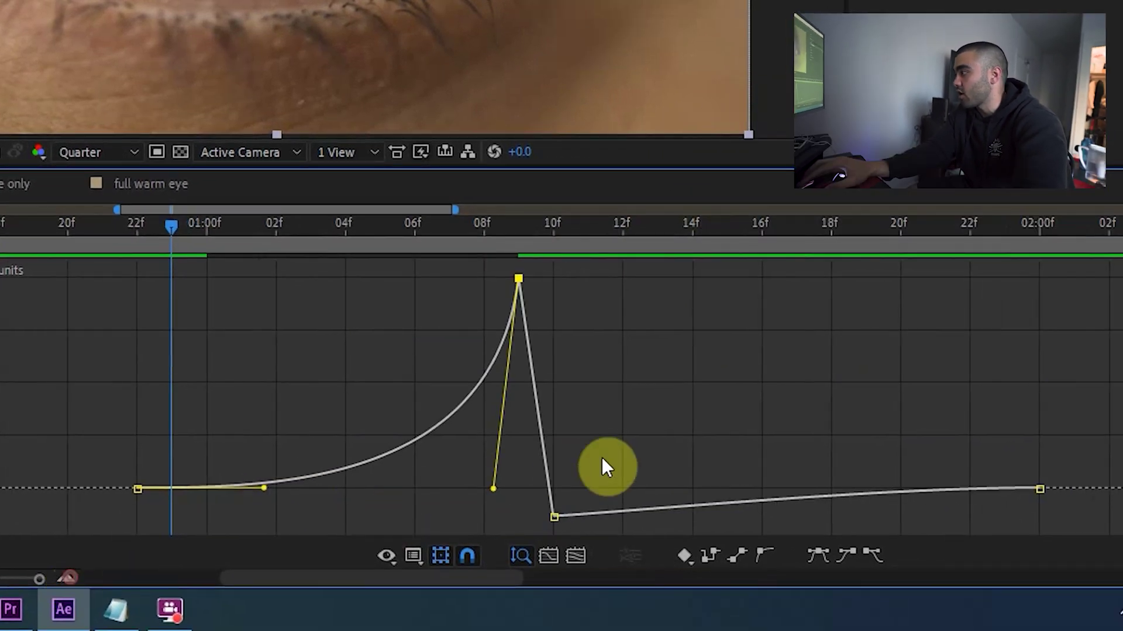
left_click(552, 516)
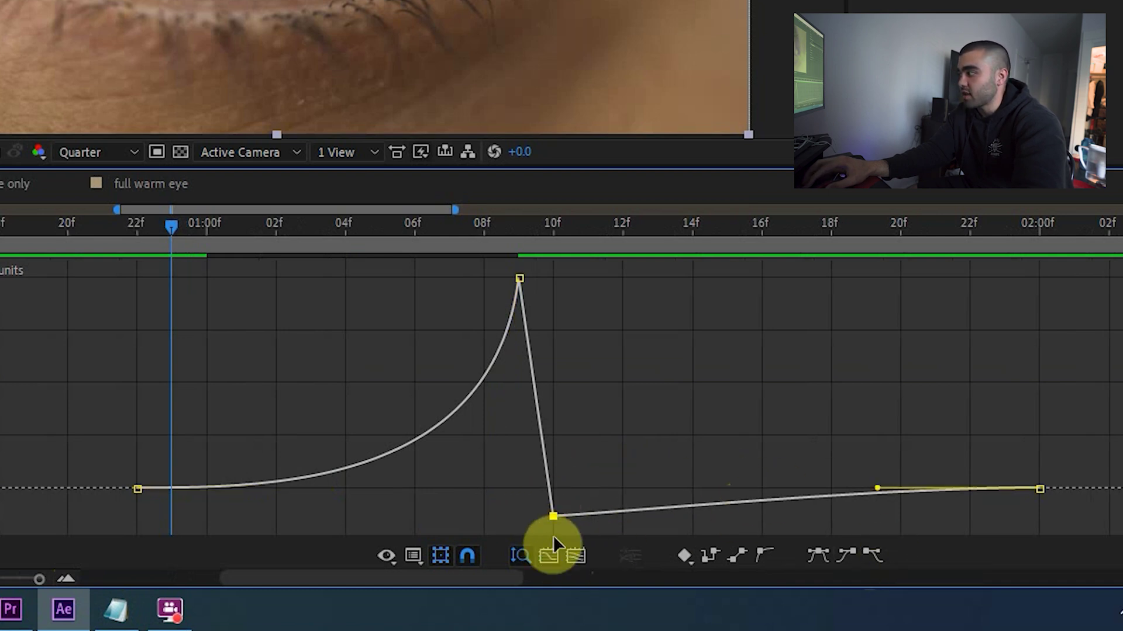
left_click(864, 561)
left_click_drag(720, 518, 549, 491)
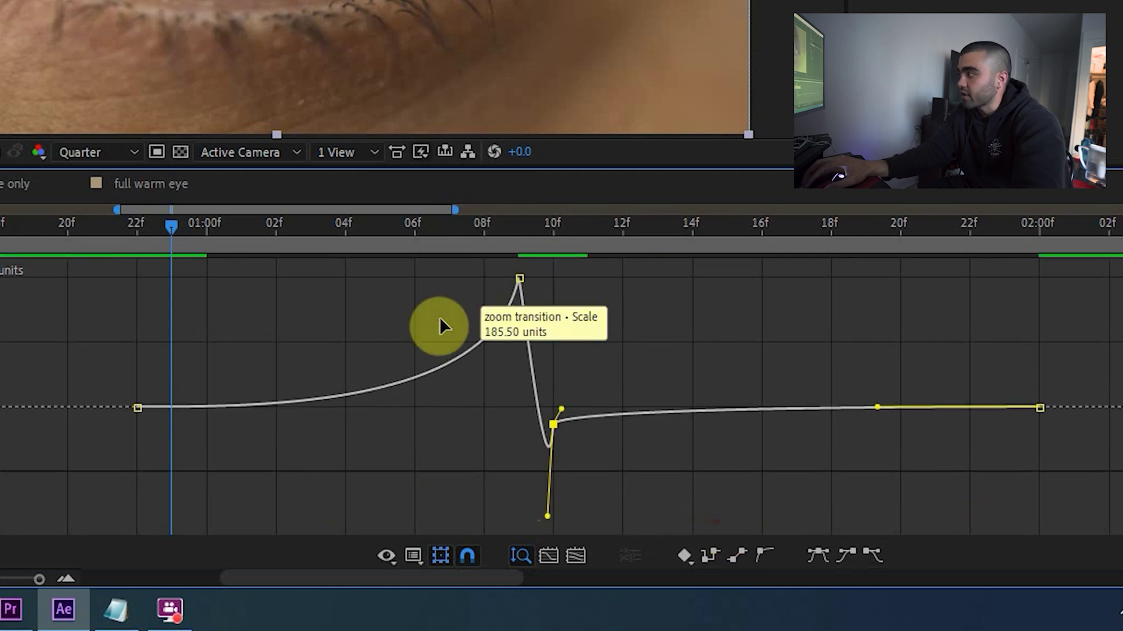
- Straighten the Scale curve between the keyframes at 0:00:01:09 and 0:00:01:10 by adjusting the second keyframe's incoming handle
left_click(553, 255)
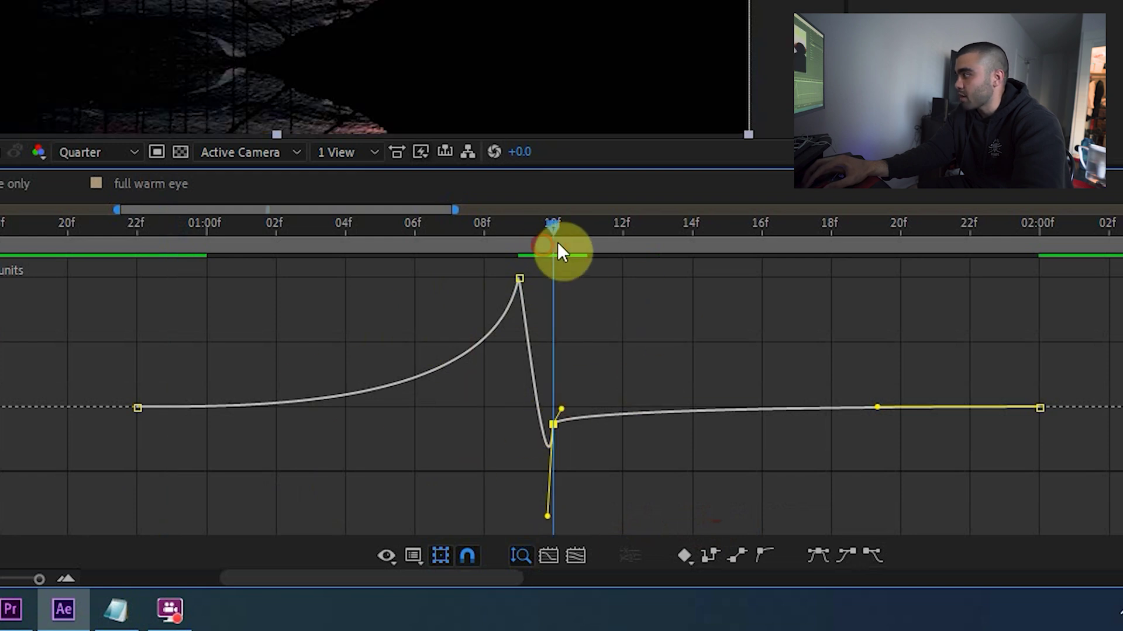
left_click(67, 578)
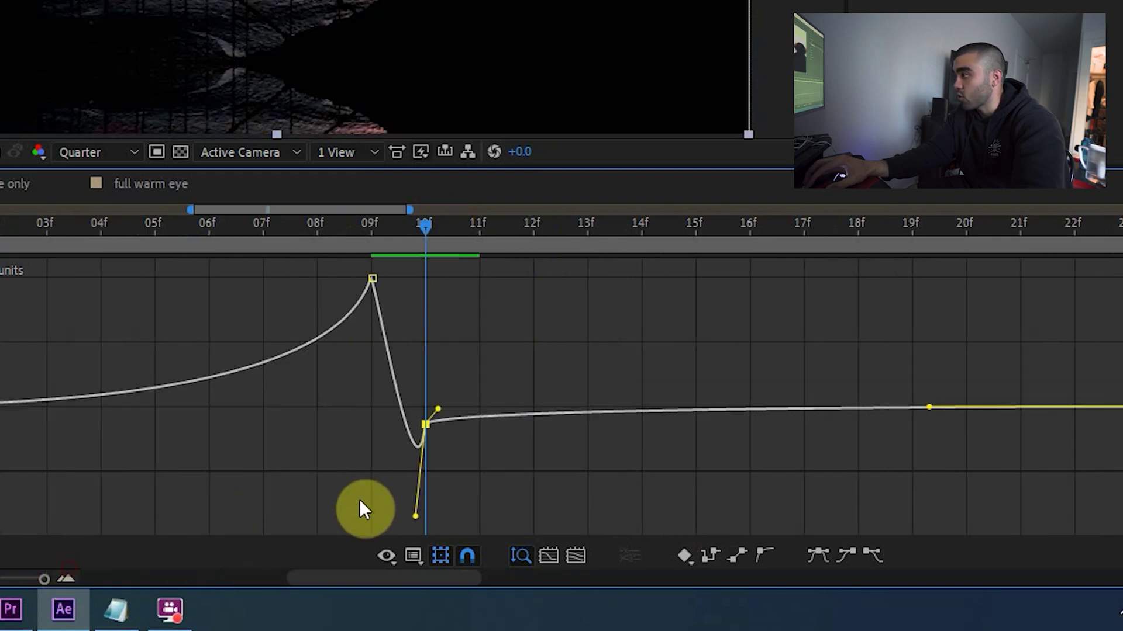
left_click_drag(415, 516, 400, 354)
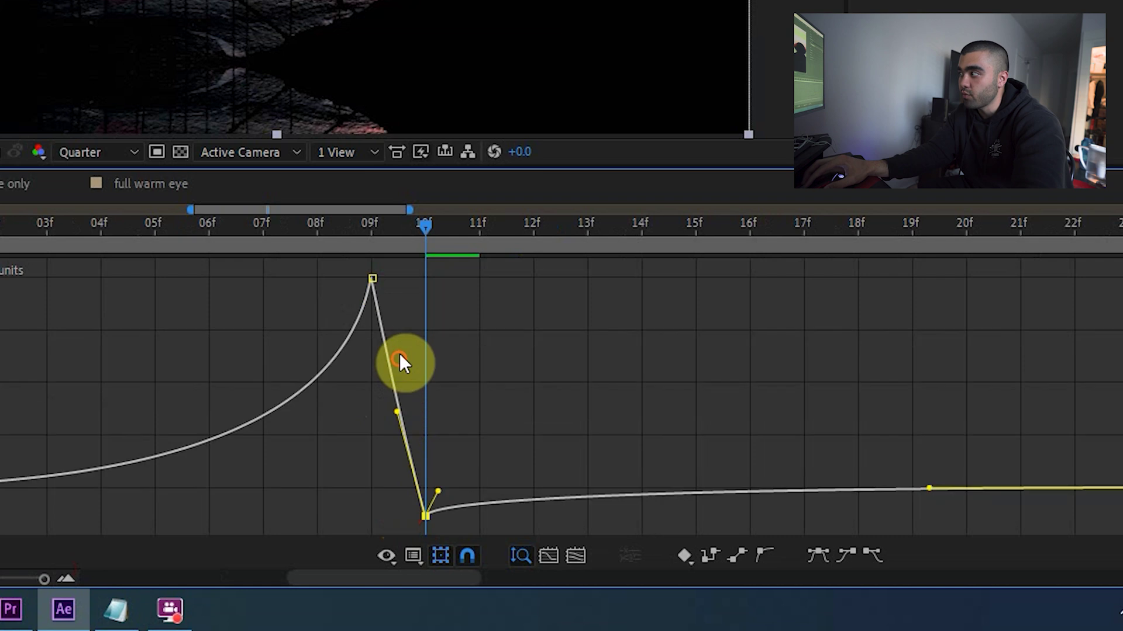
left_click(375, 516)
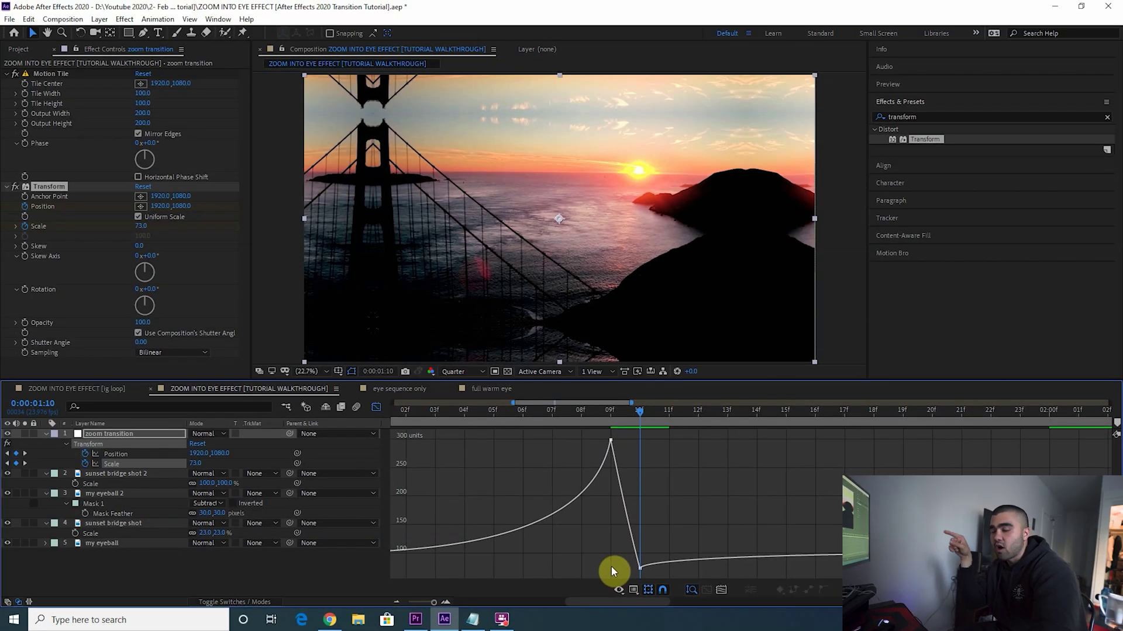
left_click(642, 565)
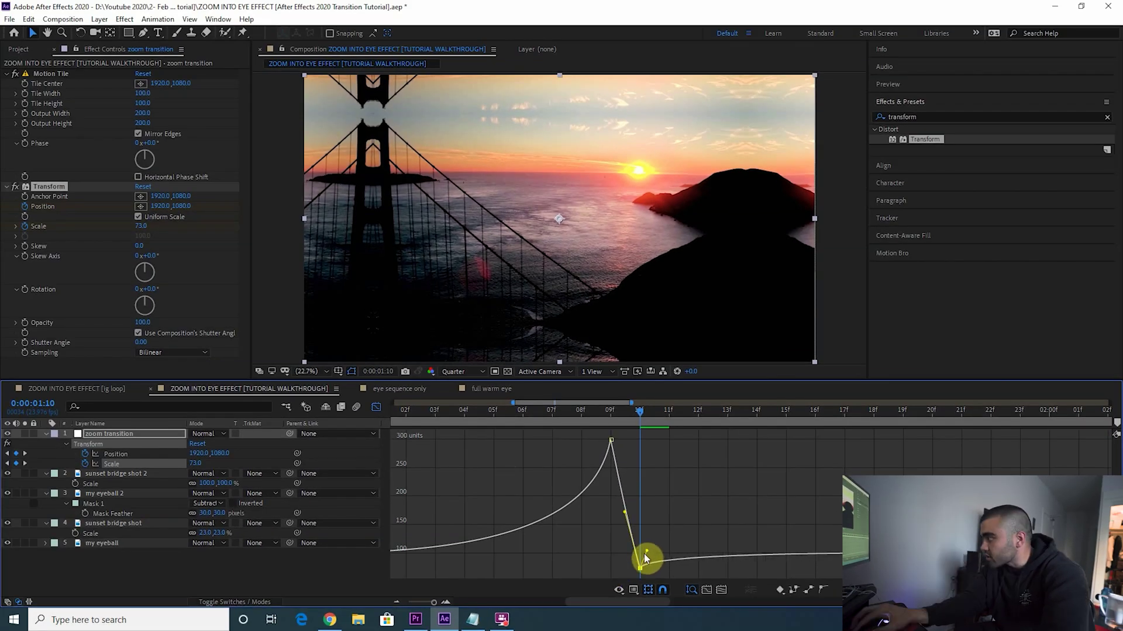
- Close the Graph Editor and play back the zoom transition from about 0:00:00:12 to check the new easing
left_click(376, 407)
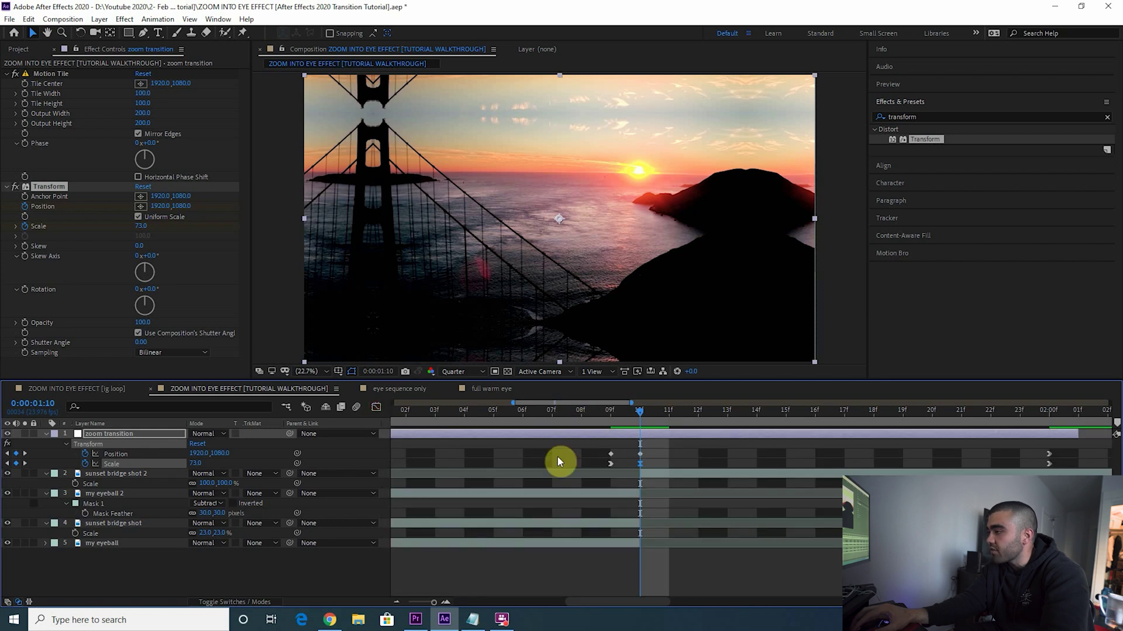
left_click(393, 602)
left_click_drag(518, 413, 469, 408)
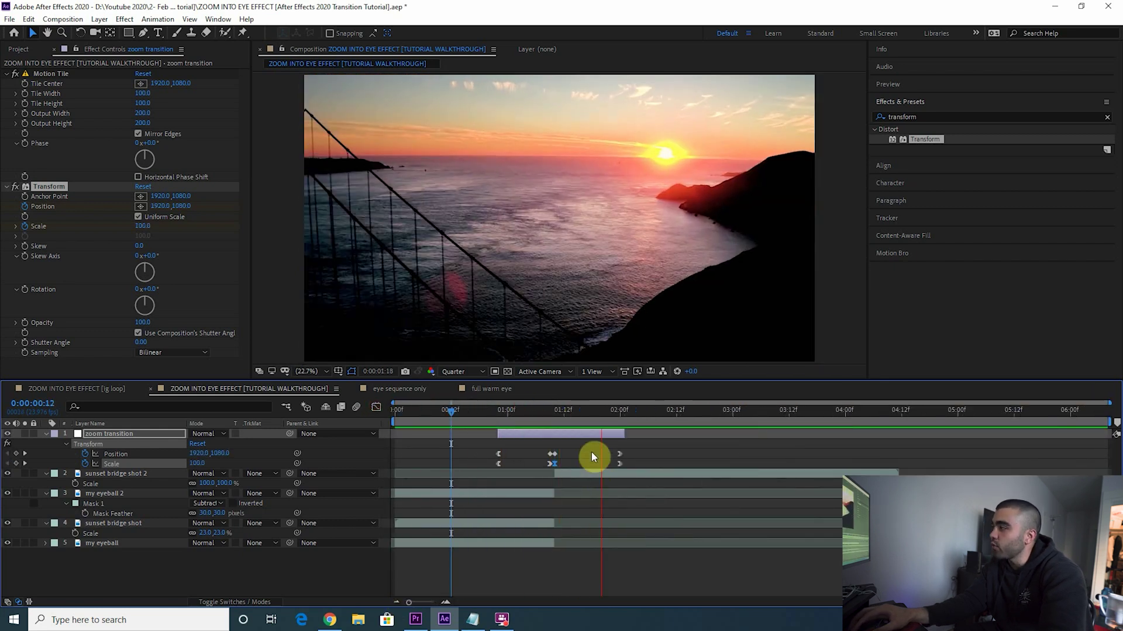
key("space")
key("Home")
key("space")
key("space")
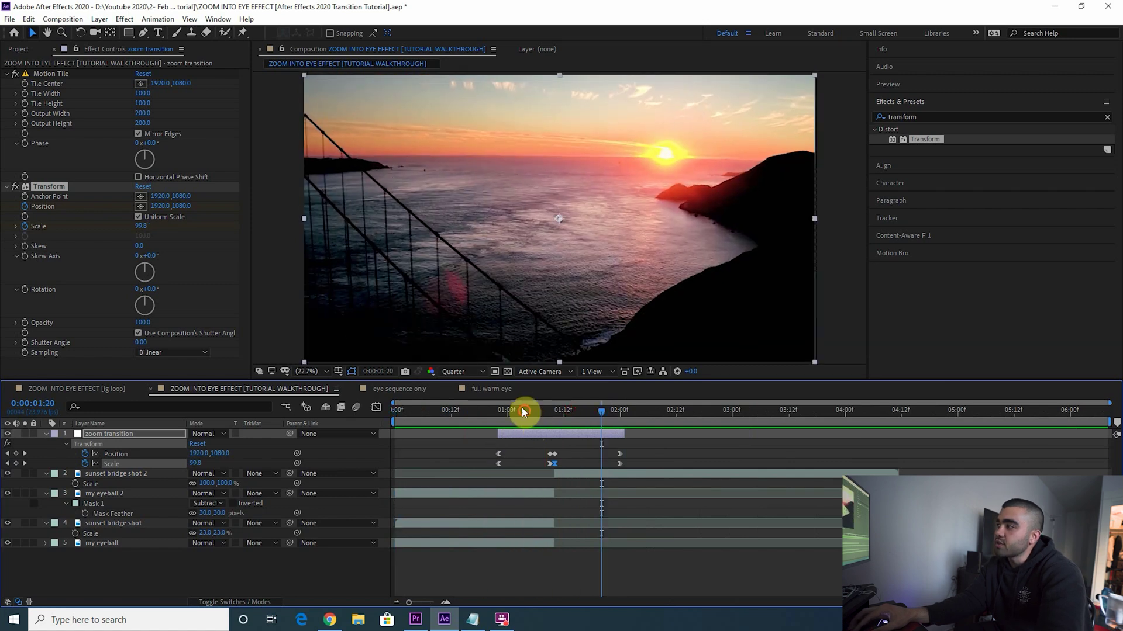
left_click(446, 409)
key("space")
key("space")
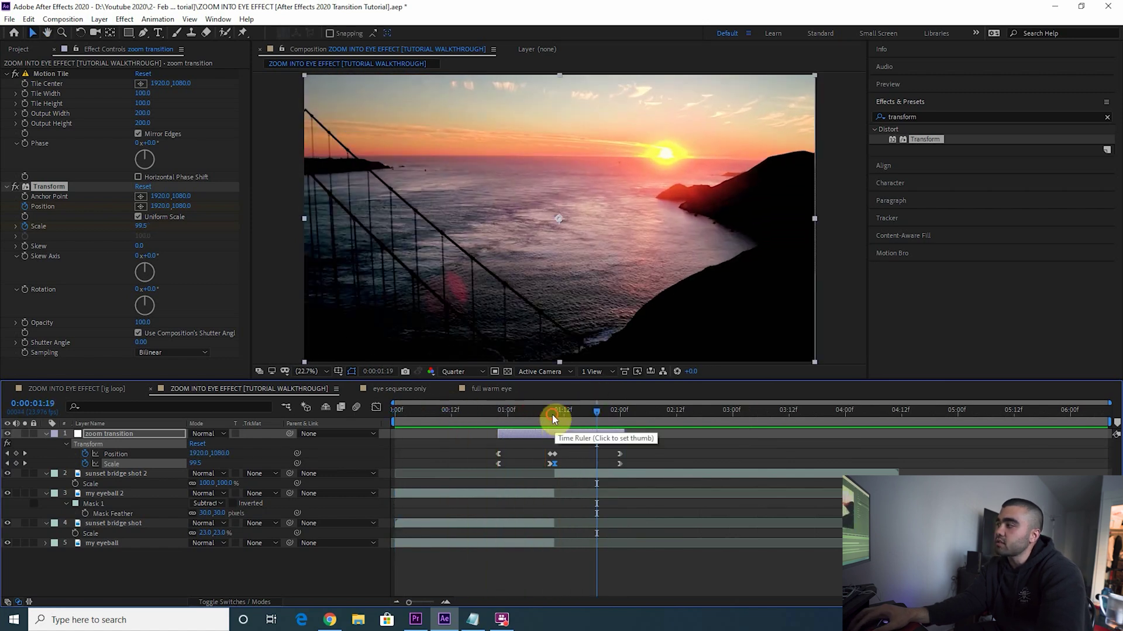
- Inspect the eye framing at the 0:00:01:09 Position keyframe and scrub back to 0:00:01:03
left_click_drag(570, 408, 549, 412)
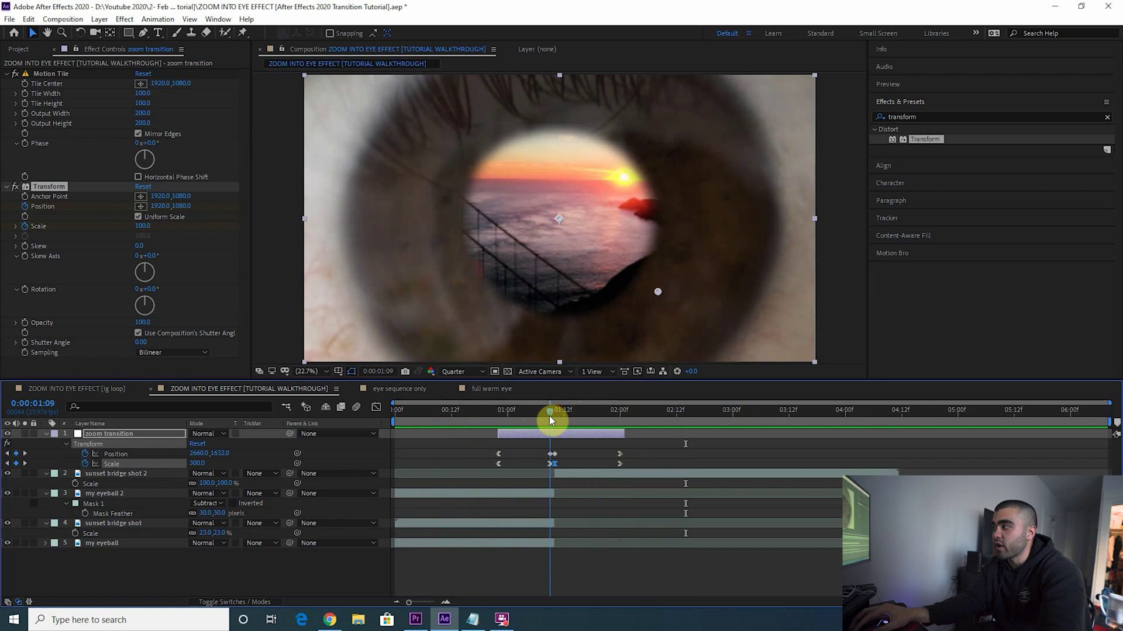
left_click(552, 454)
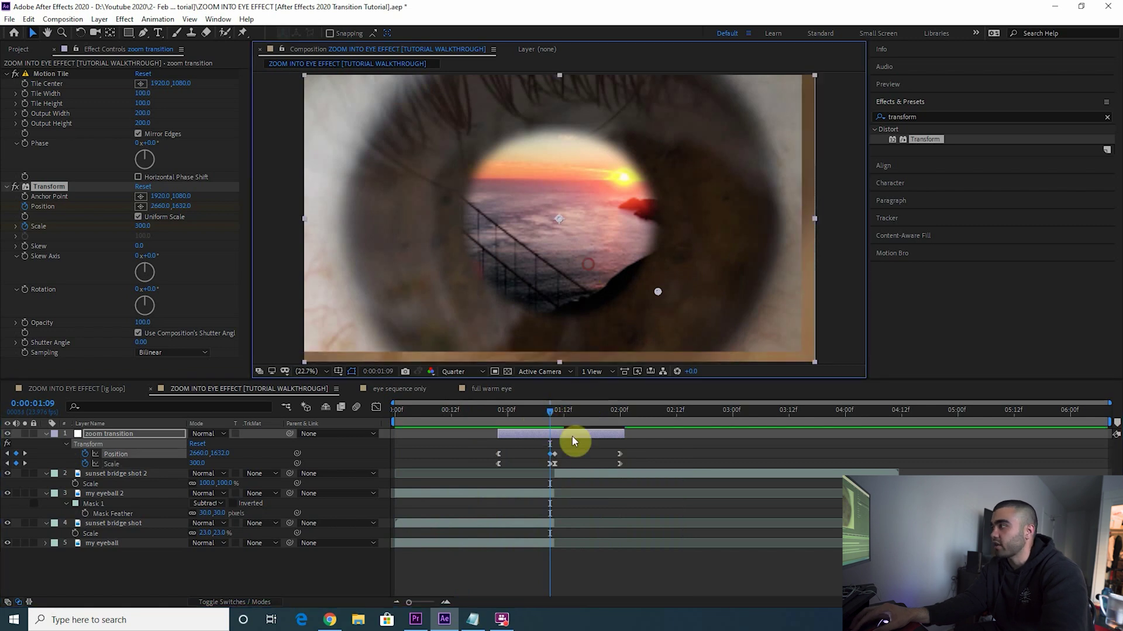
left_click(545, 411)
left_click_drag(545, 410, 521, 412)
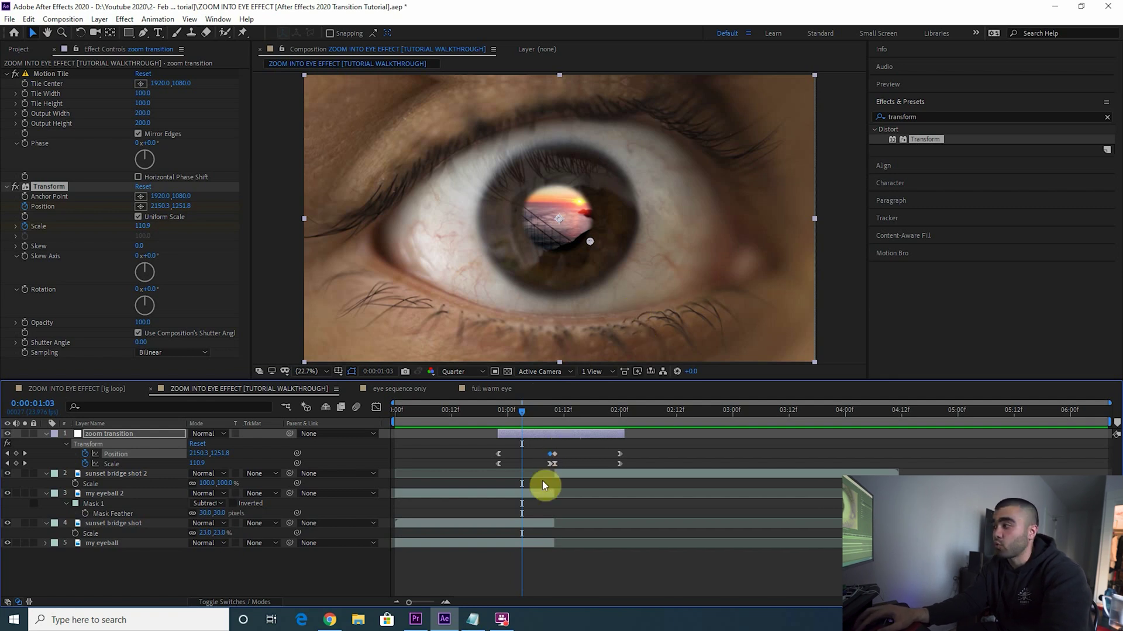
- Select all layers, collapse their revealed properties in the timeline, and clear the selection
key("ctrl+a")
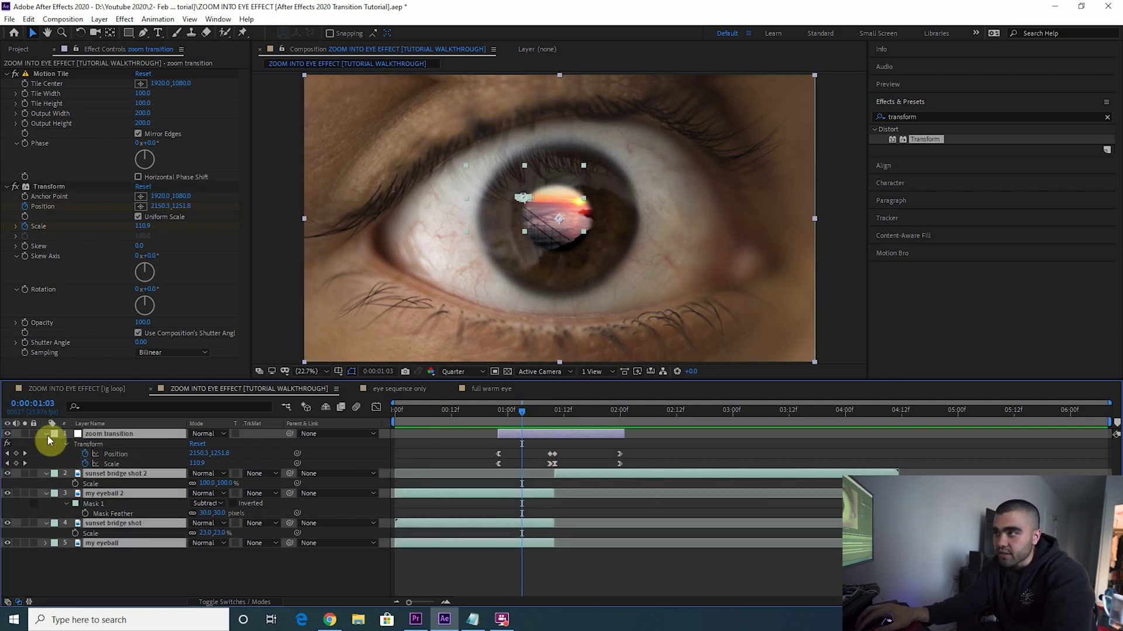
left_click(47, 435)
left_click(71, 512)
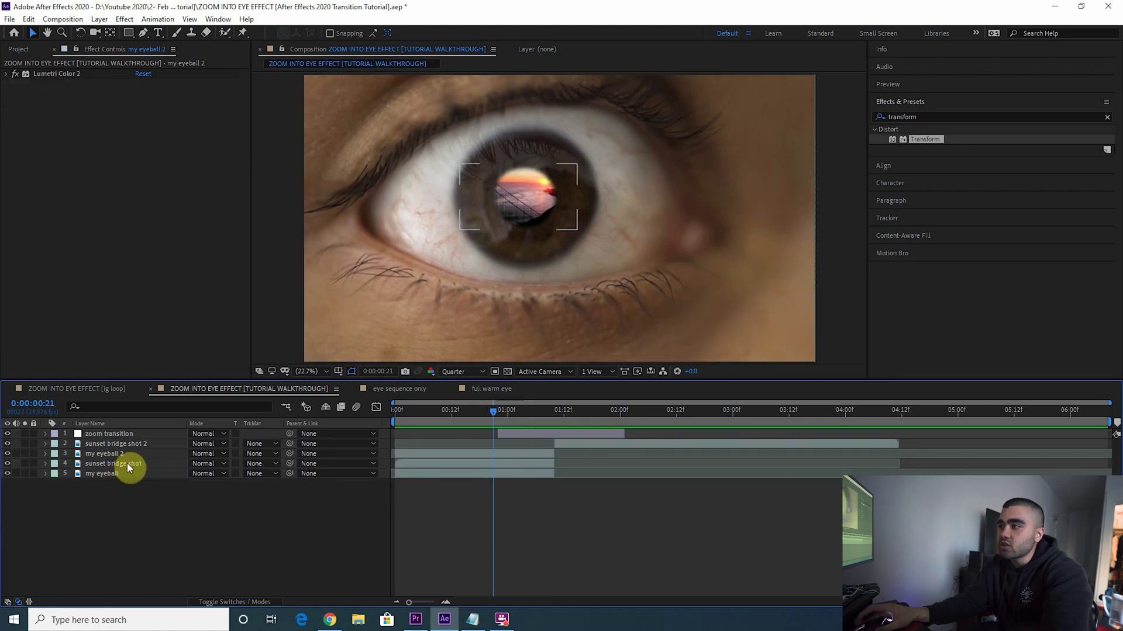
- Try the Soft Light, Hard Light and Color Dodge blending modes on the sunset bridge shot layer at 0:00:00:21
left_click(127, 463)
left_click(214, 464)
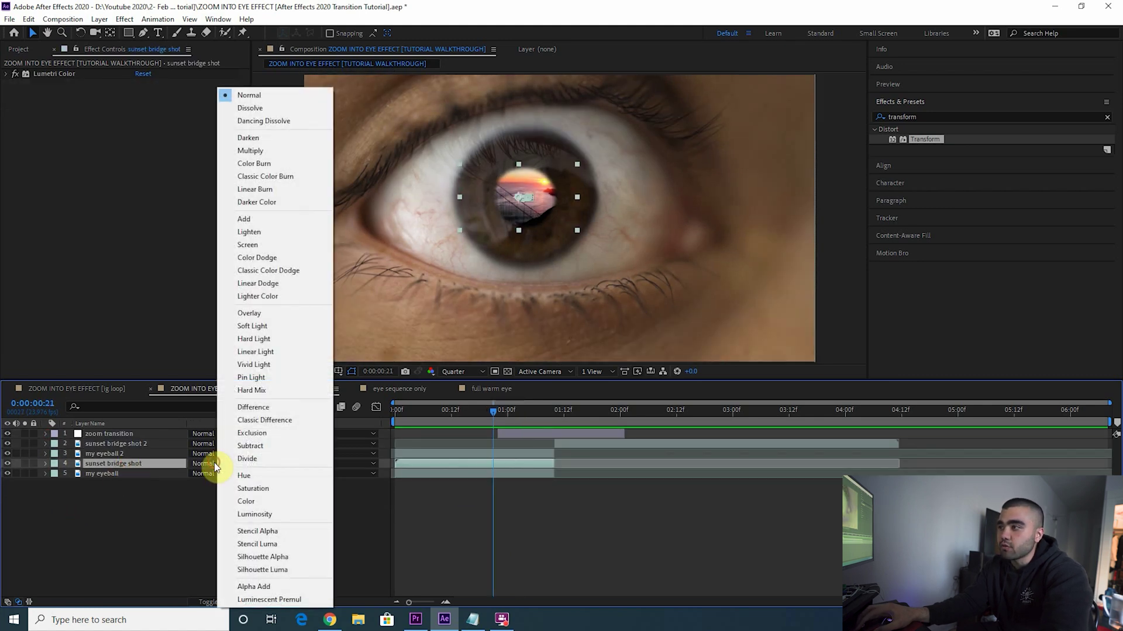
left_click(159, 499)
left_click(152, 466)
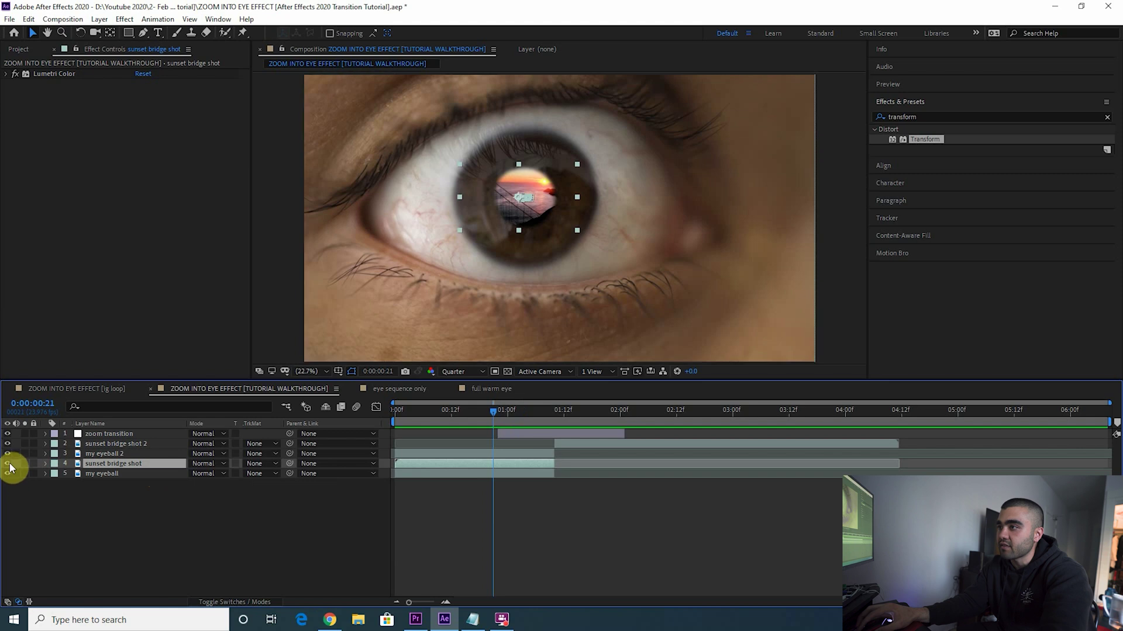
left_click(208, 464)
left_click(274, 328)
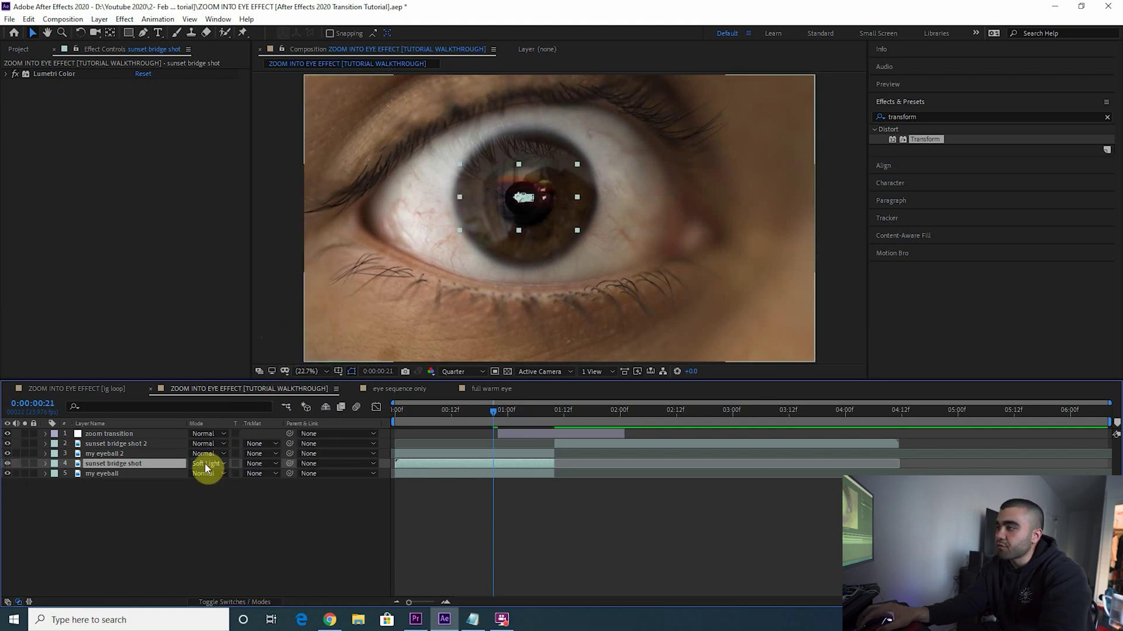
left_click(206, 464)
left_click(273, 338)
left_click(205, 463)
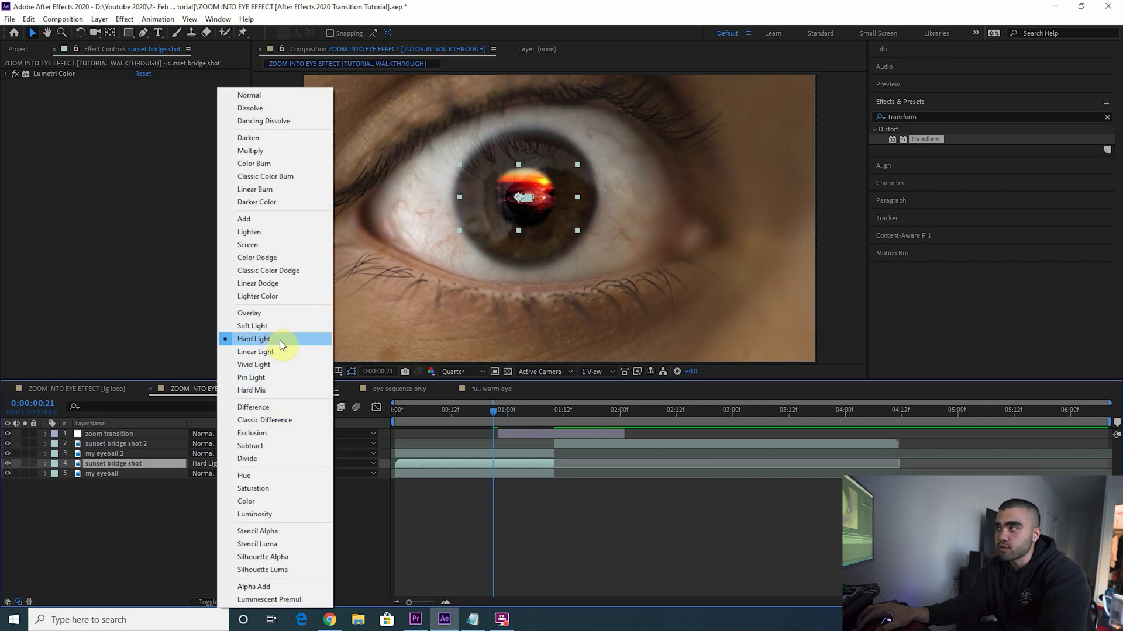
left_click(268, 257)
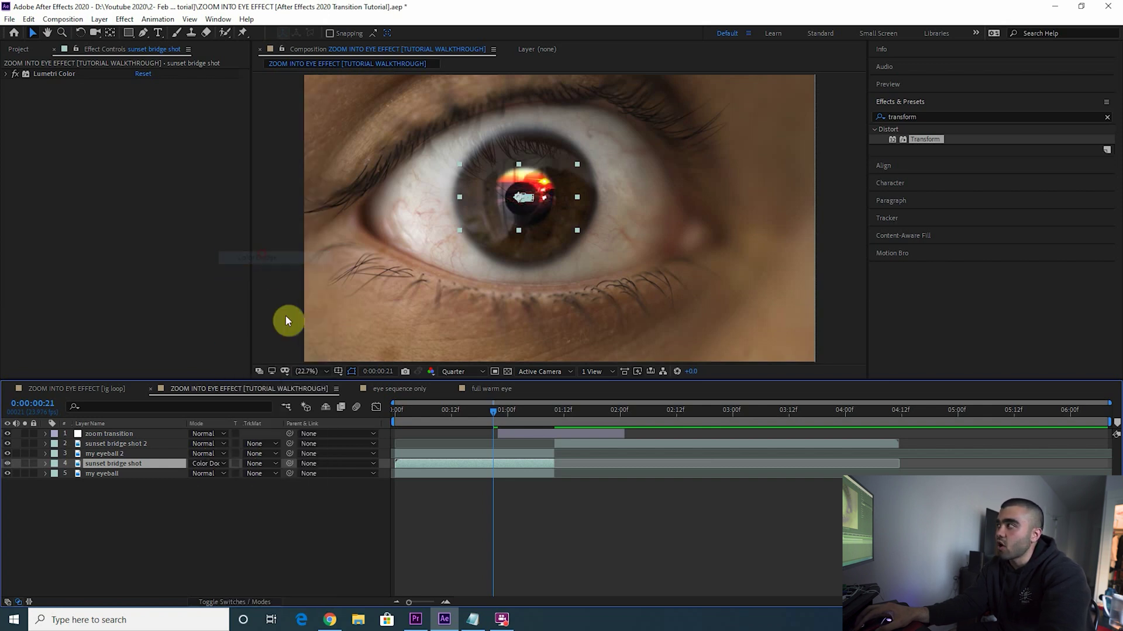
- Try Hard Light again and then Linear Light on the sunset bridge shot layer, checking the pupil at 0:00:00:16
left_click(215, 464)
left_click(254, 339)
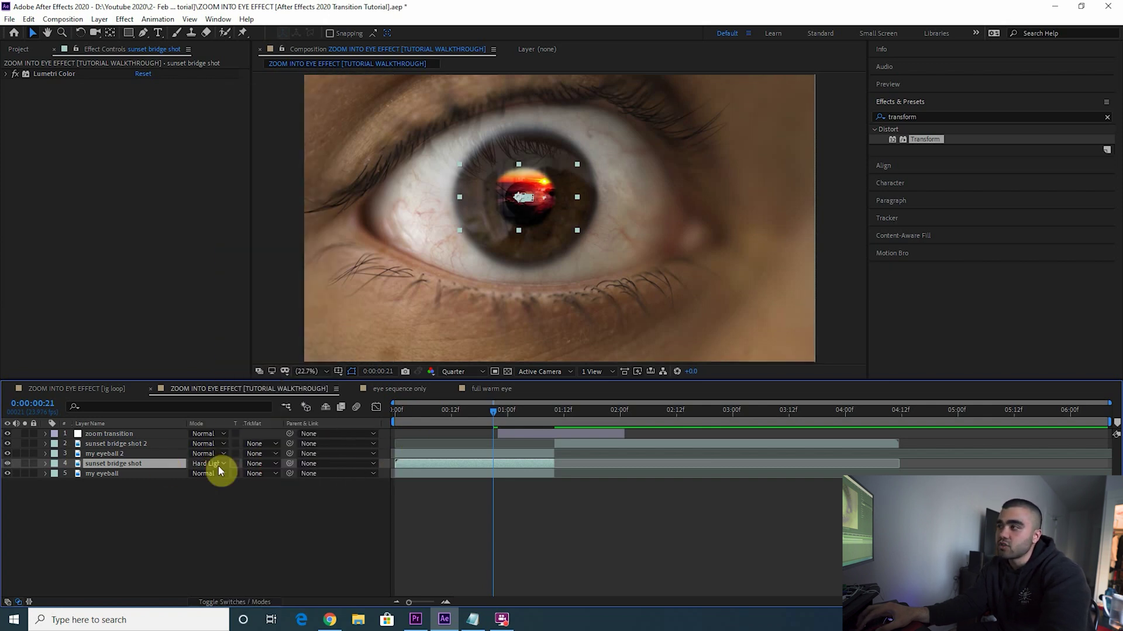
left_click(219, 464)
left_click(272, 351)
left_click_drag(497, 420, 468, 421)
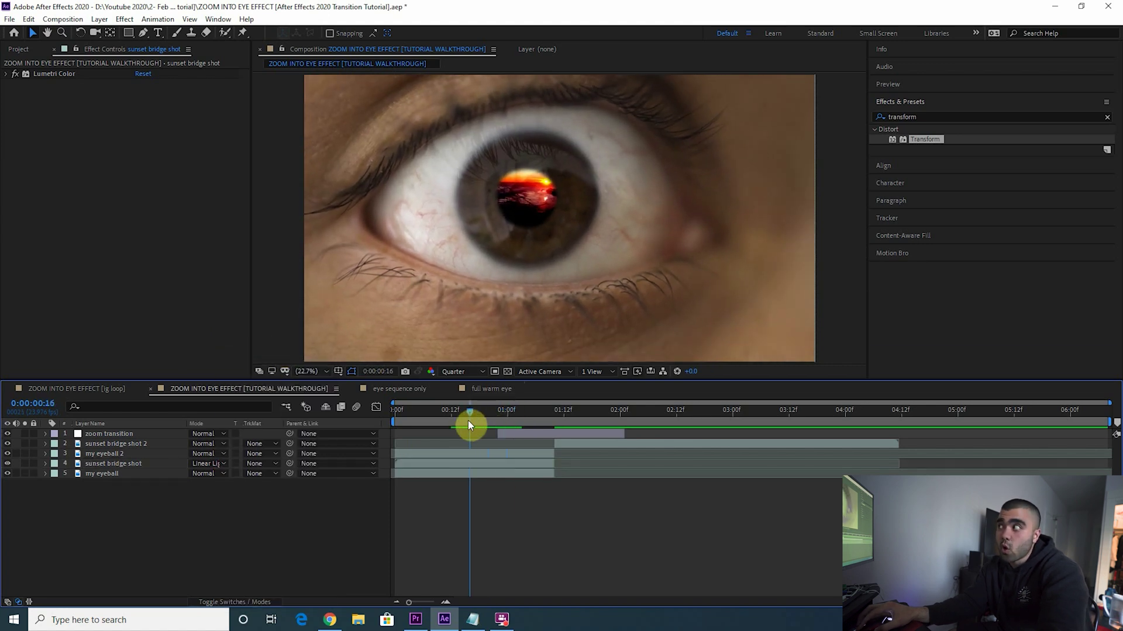
- Set the sunset bridge shot layer's blending mode to Difference after trying Classic Difference and comparing the eye with the layer hidden
left_click(223, 465)
left_click(267, 421)
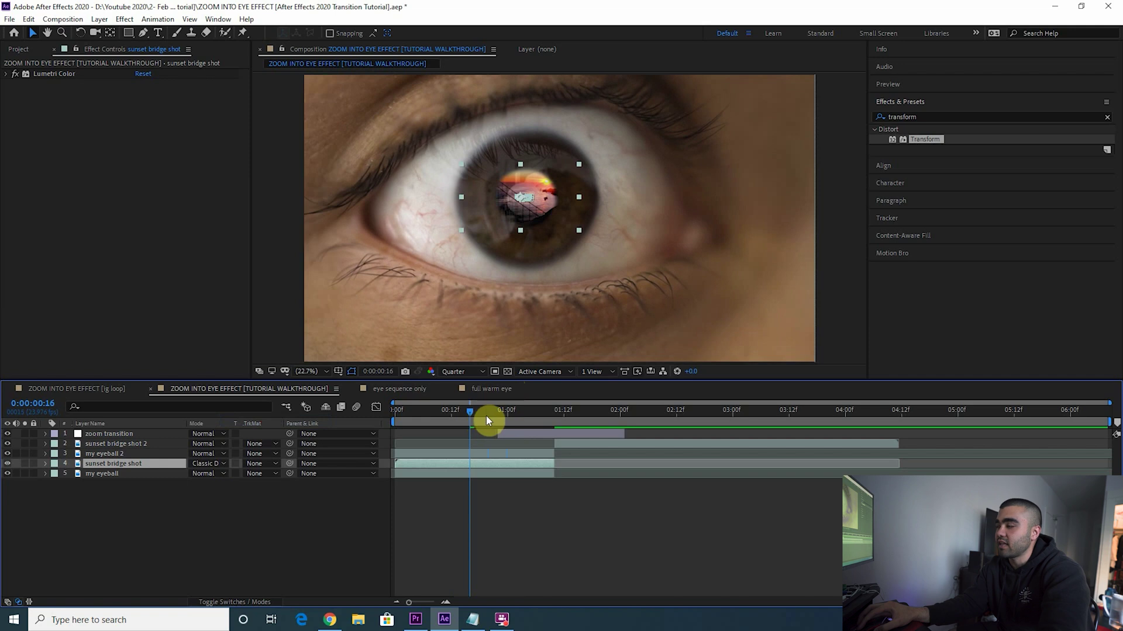
left_click_drag(486, 417, 457, 387)
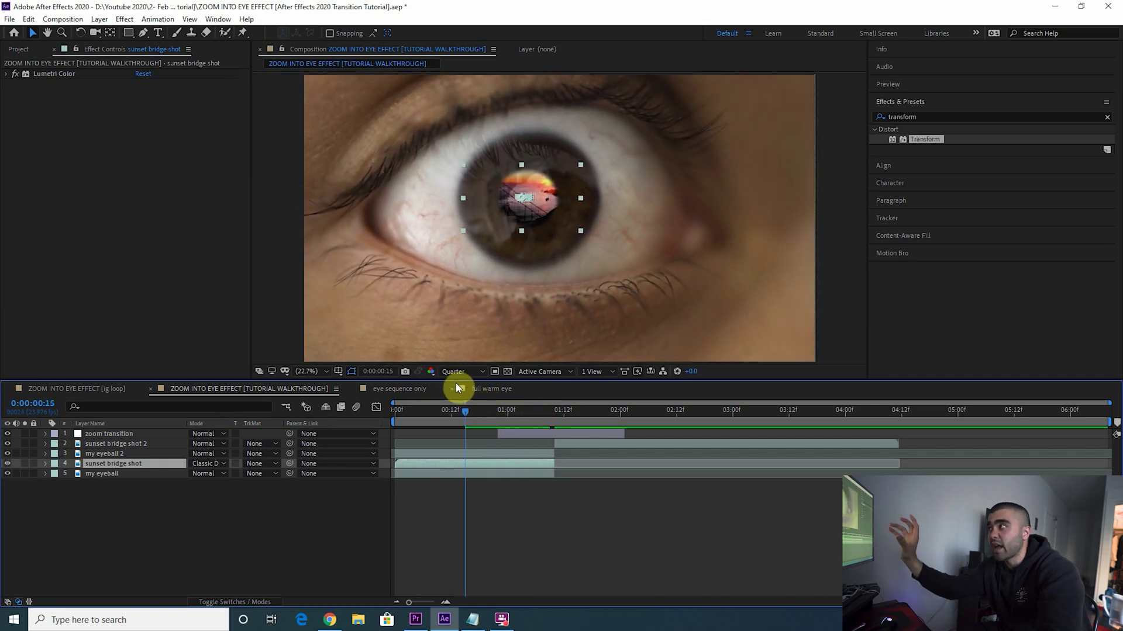
left_click(7, 464)
left_click(437, 415)
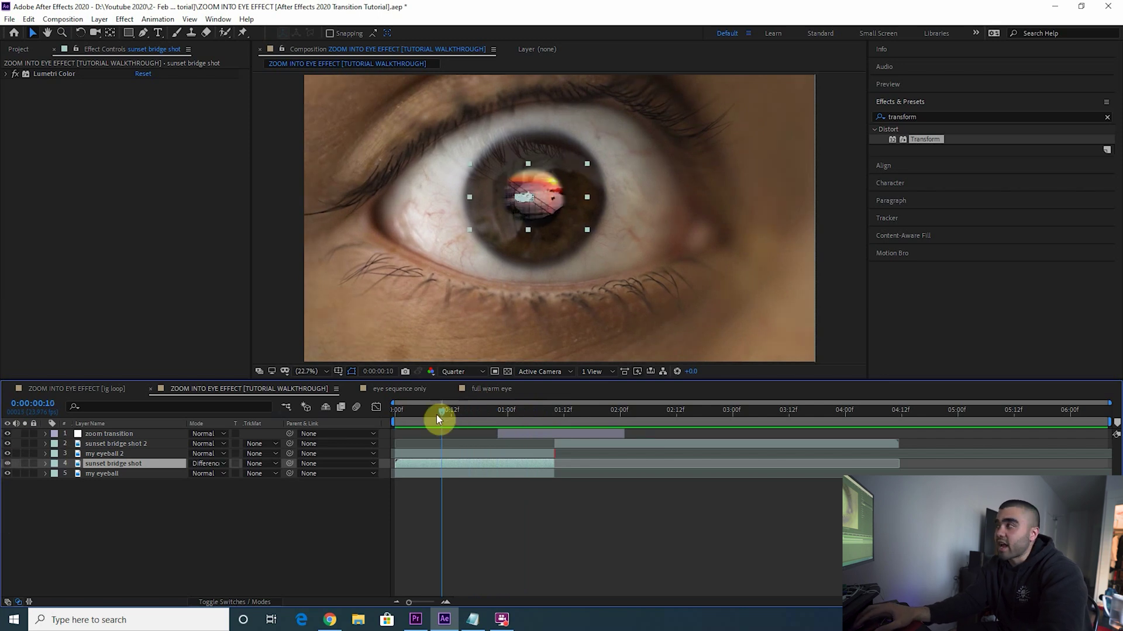
- Find CC Force Motion Blur in the effects library and apply it to the zoom transition layer
mouse_move(524, 412)
left_mouse_down()
mouse_move(564, 414)
mouse_move(531, 411)
left_mouse_up()
left_click(547, 434)
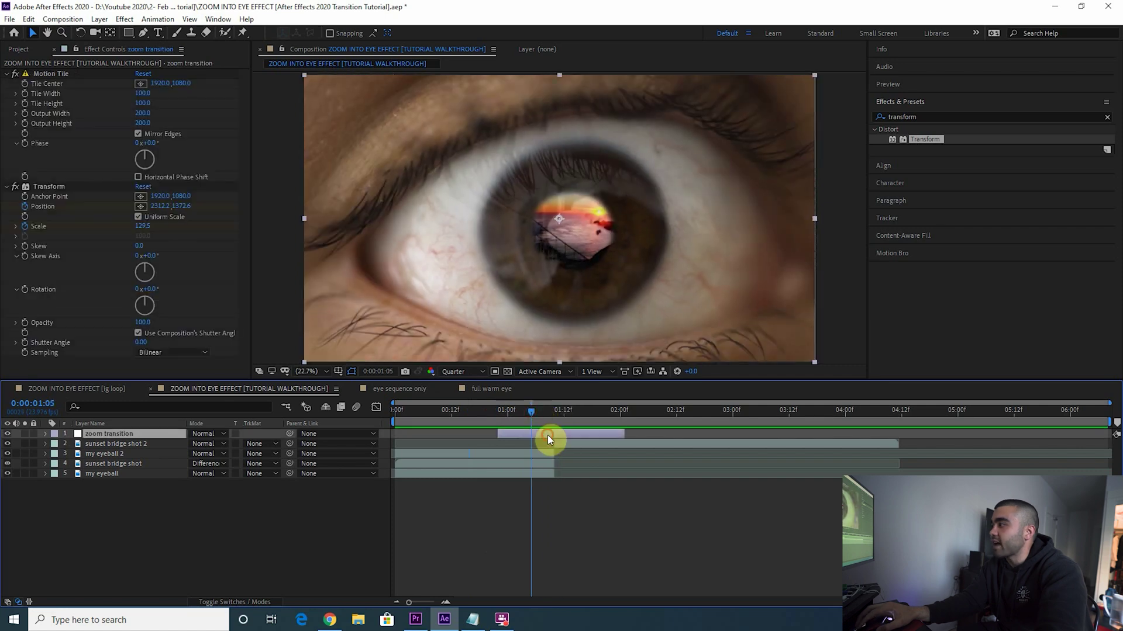
double_click(906, 117)
type("cc fo")
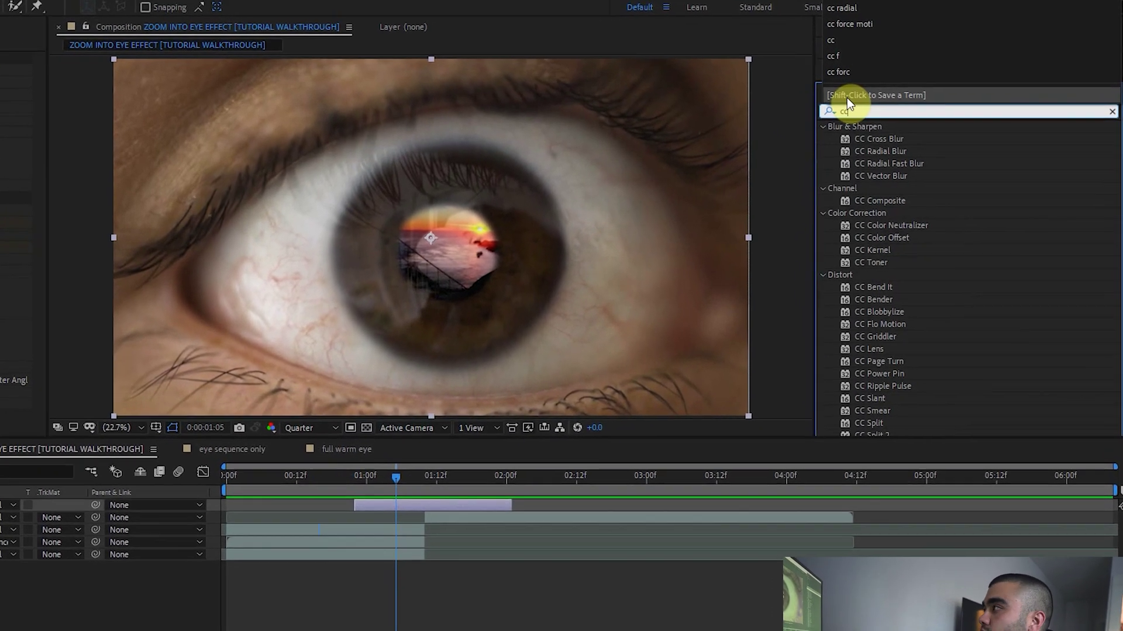
type("rce")
left_click_drag(889, 140, 462, 507)
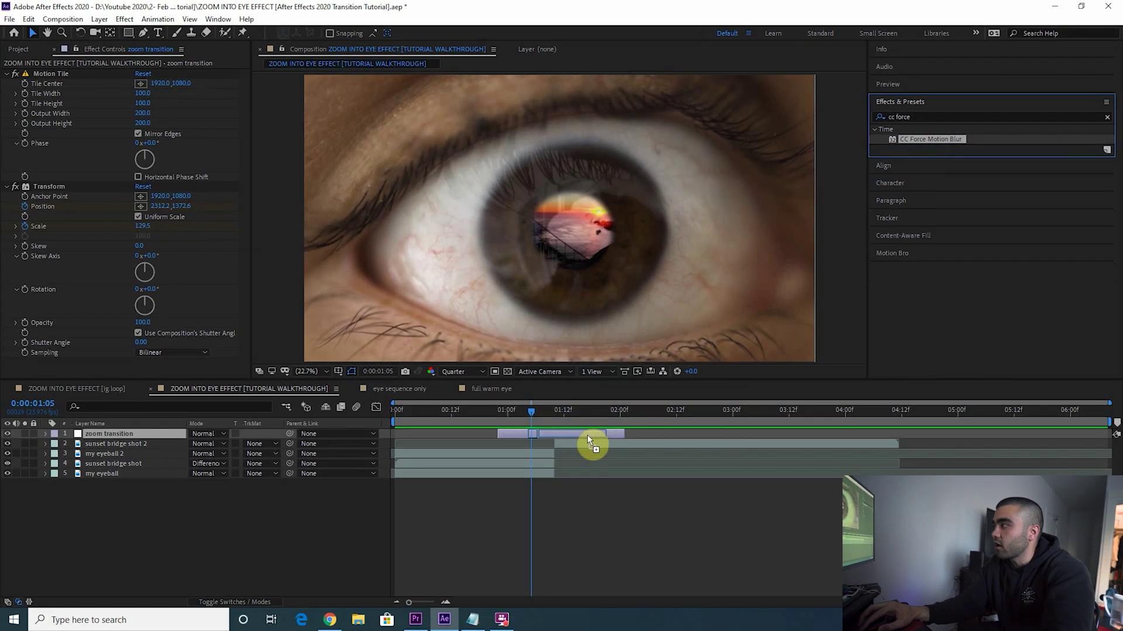
- Check the forced motion blur on the zoom around 0:00:01:04 and preview the transition
left_click_drag(587, 434, 587, 435)
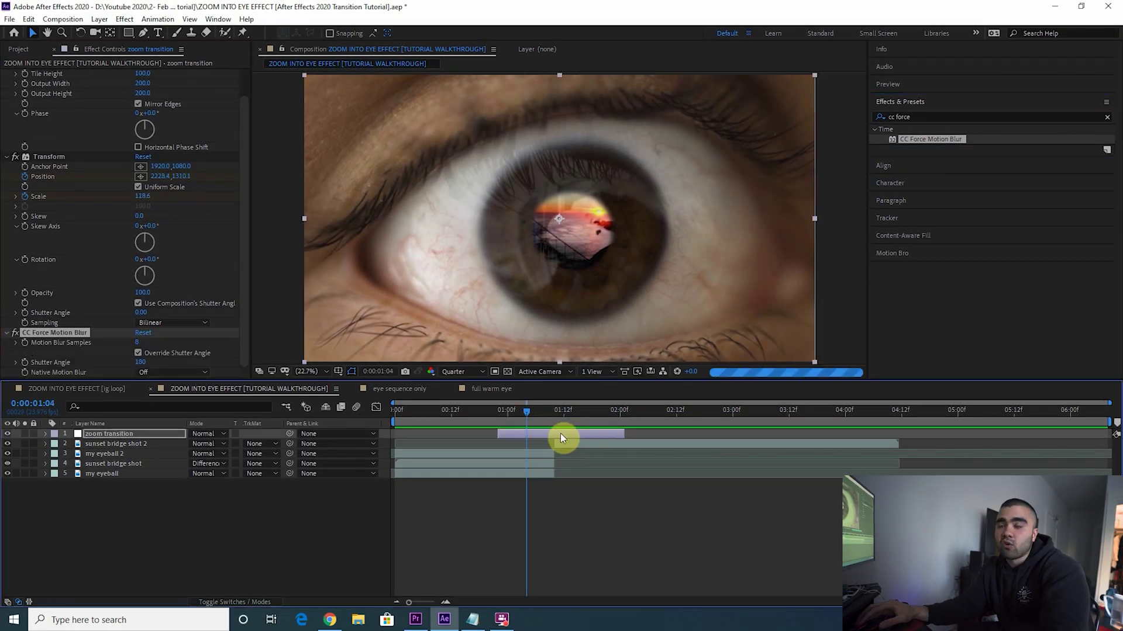
key("Page_Up")
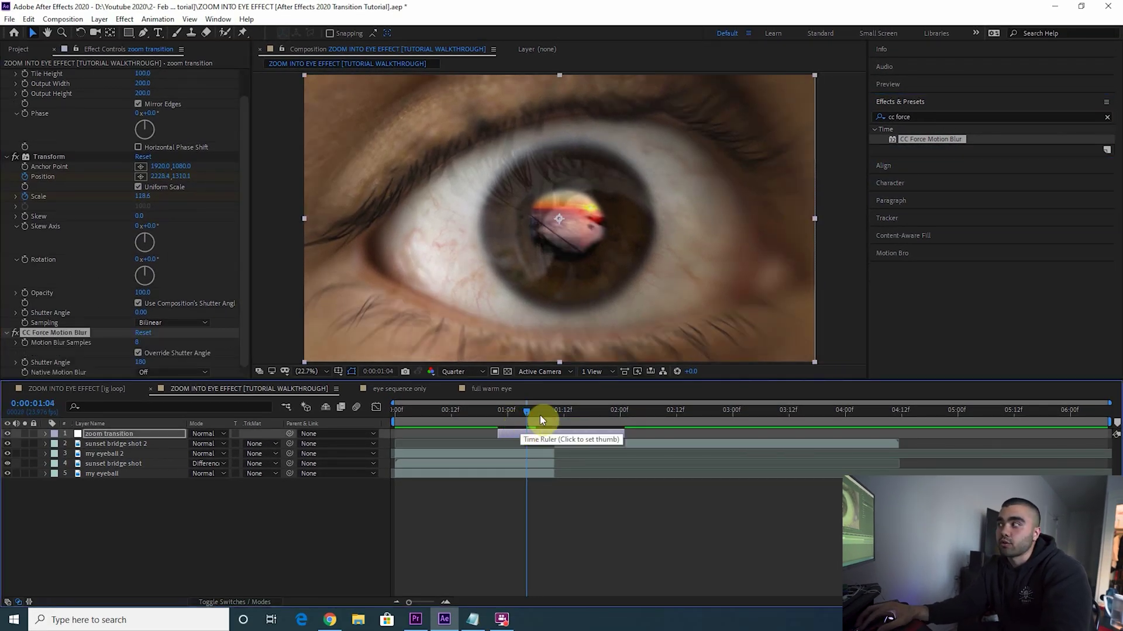
left_click_drag(539, 413, 544, 413)
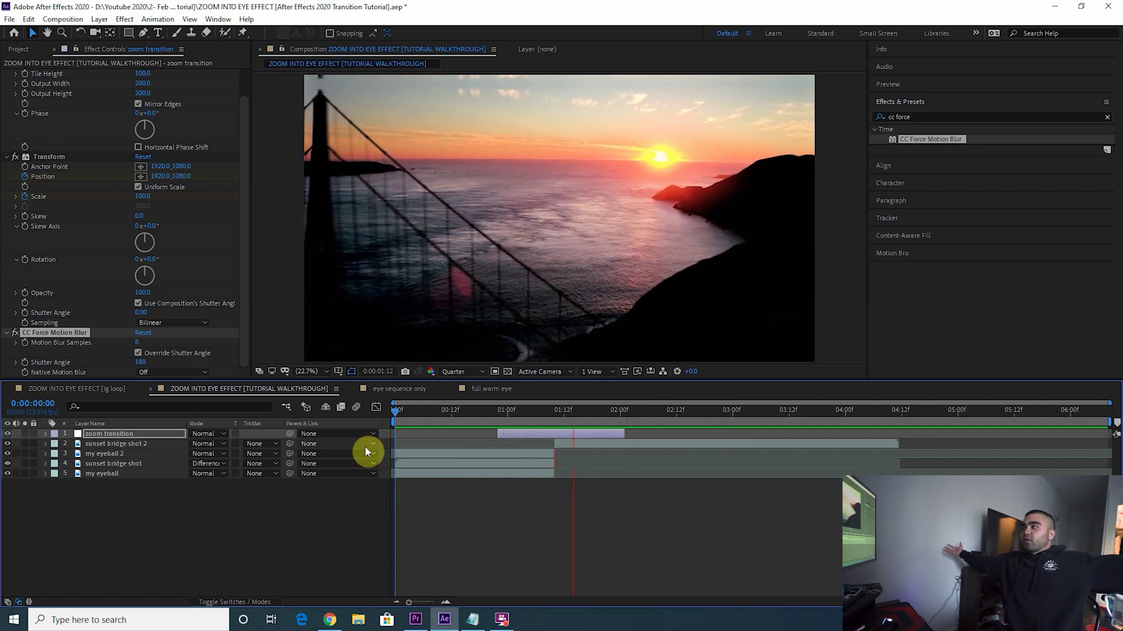